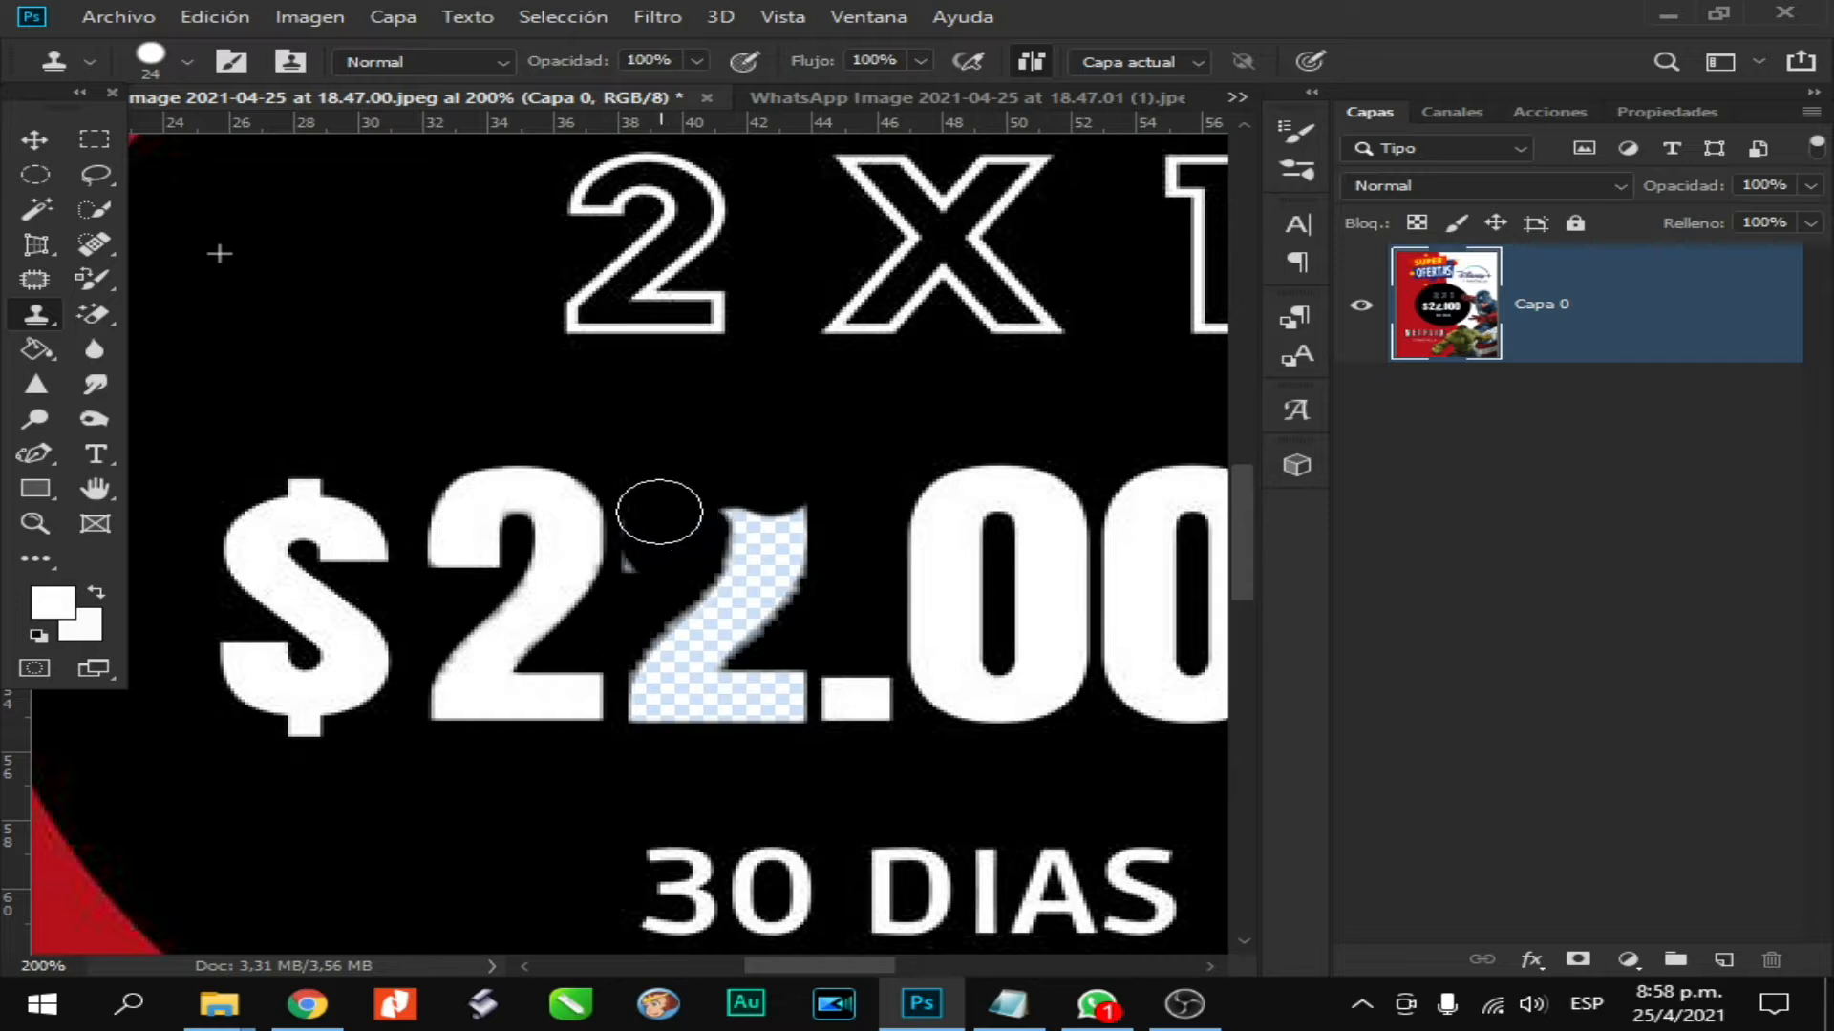
Cover the cut-out second digit of the $22.000 price with cloned black background using the Clone Stamp
{"action": "mouse_move", "coordinate": [661, 568]}
{"action": "left_mouse_down"}
{"action": "mouse_move", "coordinate": [797, 523]}
{"action": "mouse_move", "coordinate": [708, 639]}
{"action": "mouse_move", "coordinate": [738, 638]}
{"action": "left_mouse_up"}
{"action": "left_click", "coordinate": [334, 234], "text": "alt"}
{"action": "left_click", "coordinate": [213, 206], "text": "alt"}
{"action": "left_click", "coordinate": [225, 199], "text": "alt"}
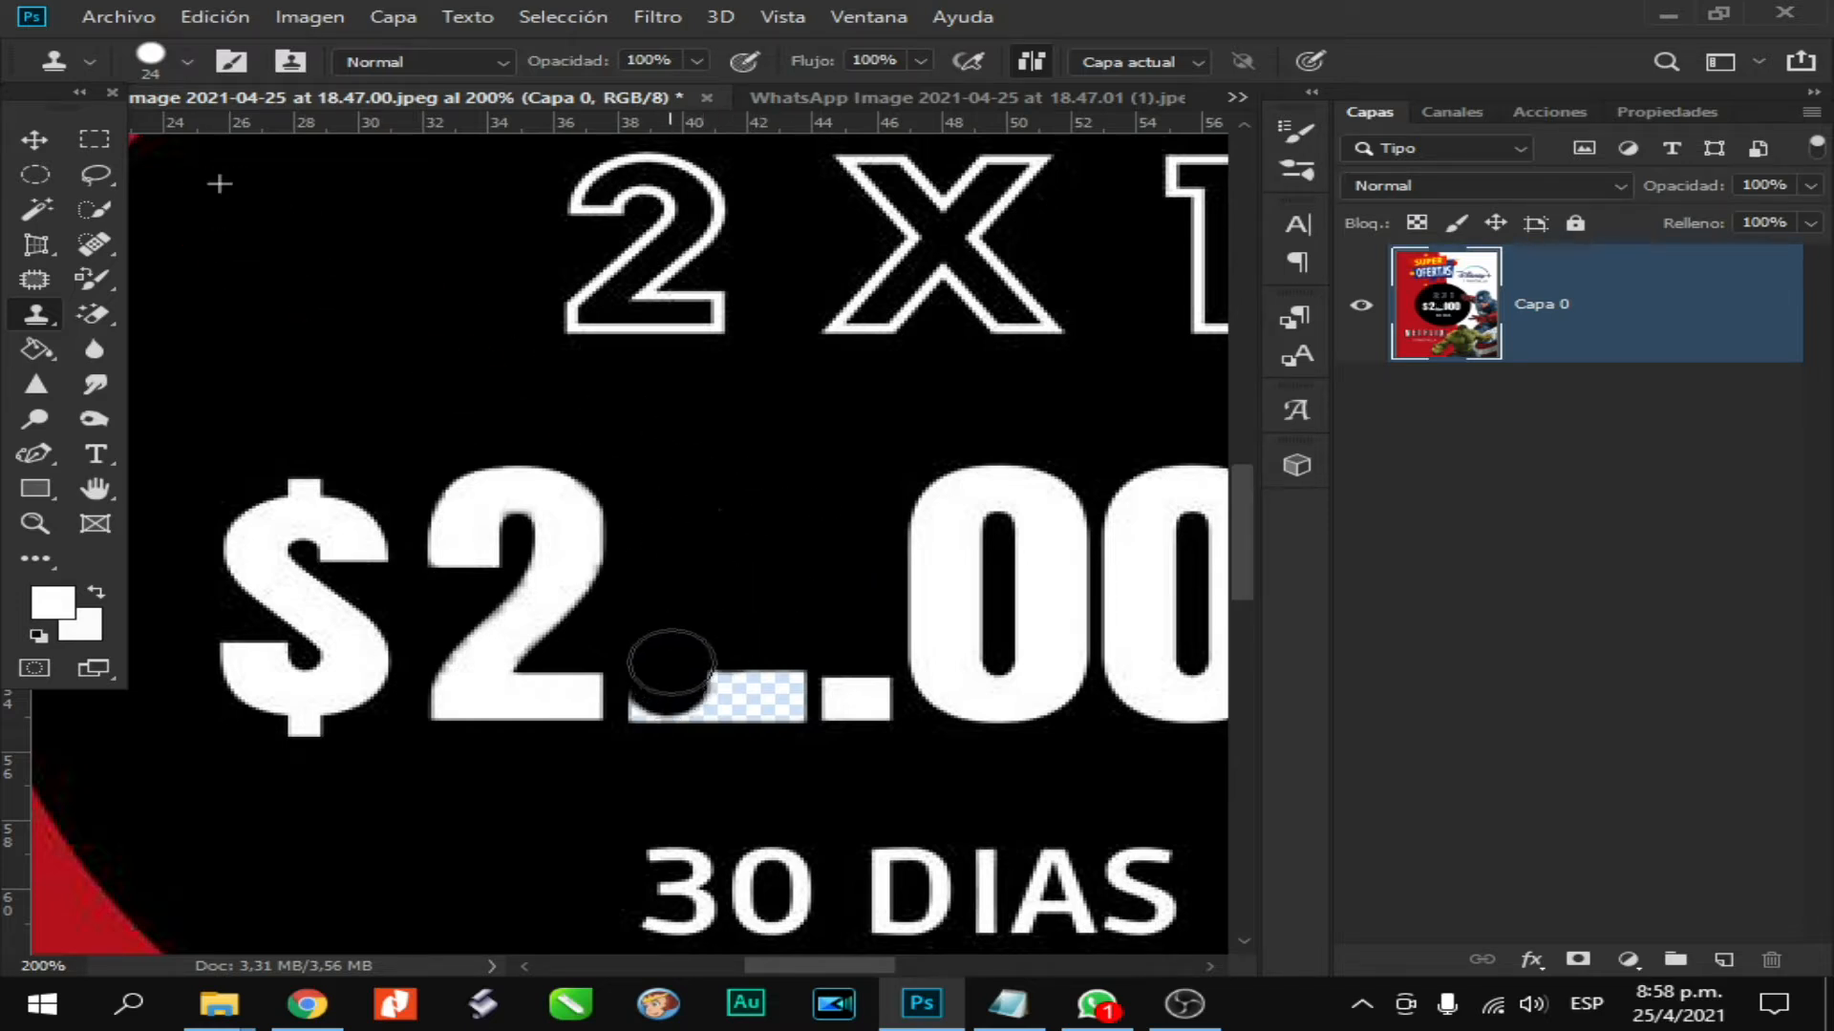
{"action": "left_click", "coordinate": [399, 346], "text": "alt"}
{"action": "left_click", "coordinate": [287, 239], "text": "alt"}
{"action": "left_click", "coordinate": [35, 140]}
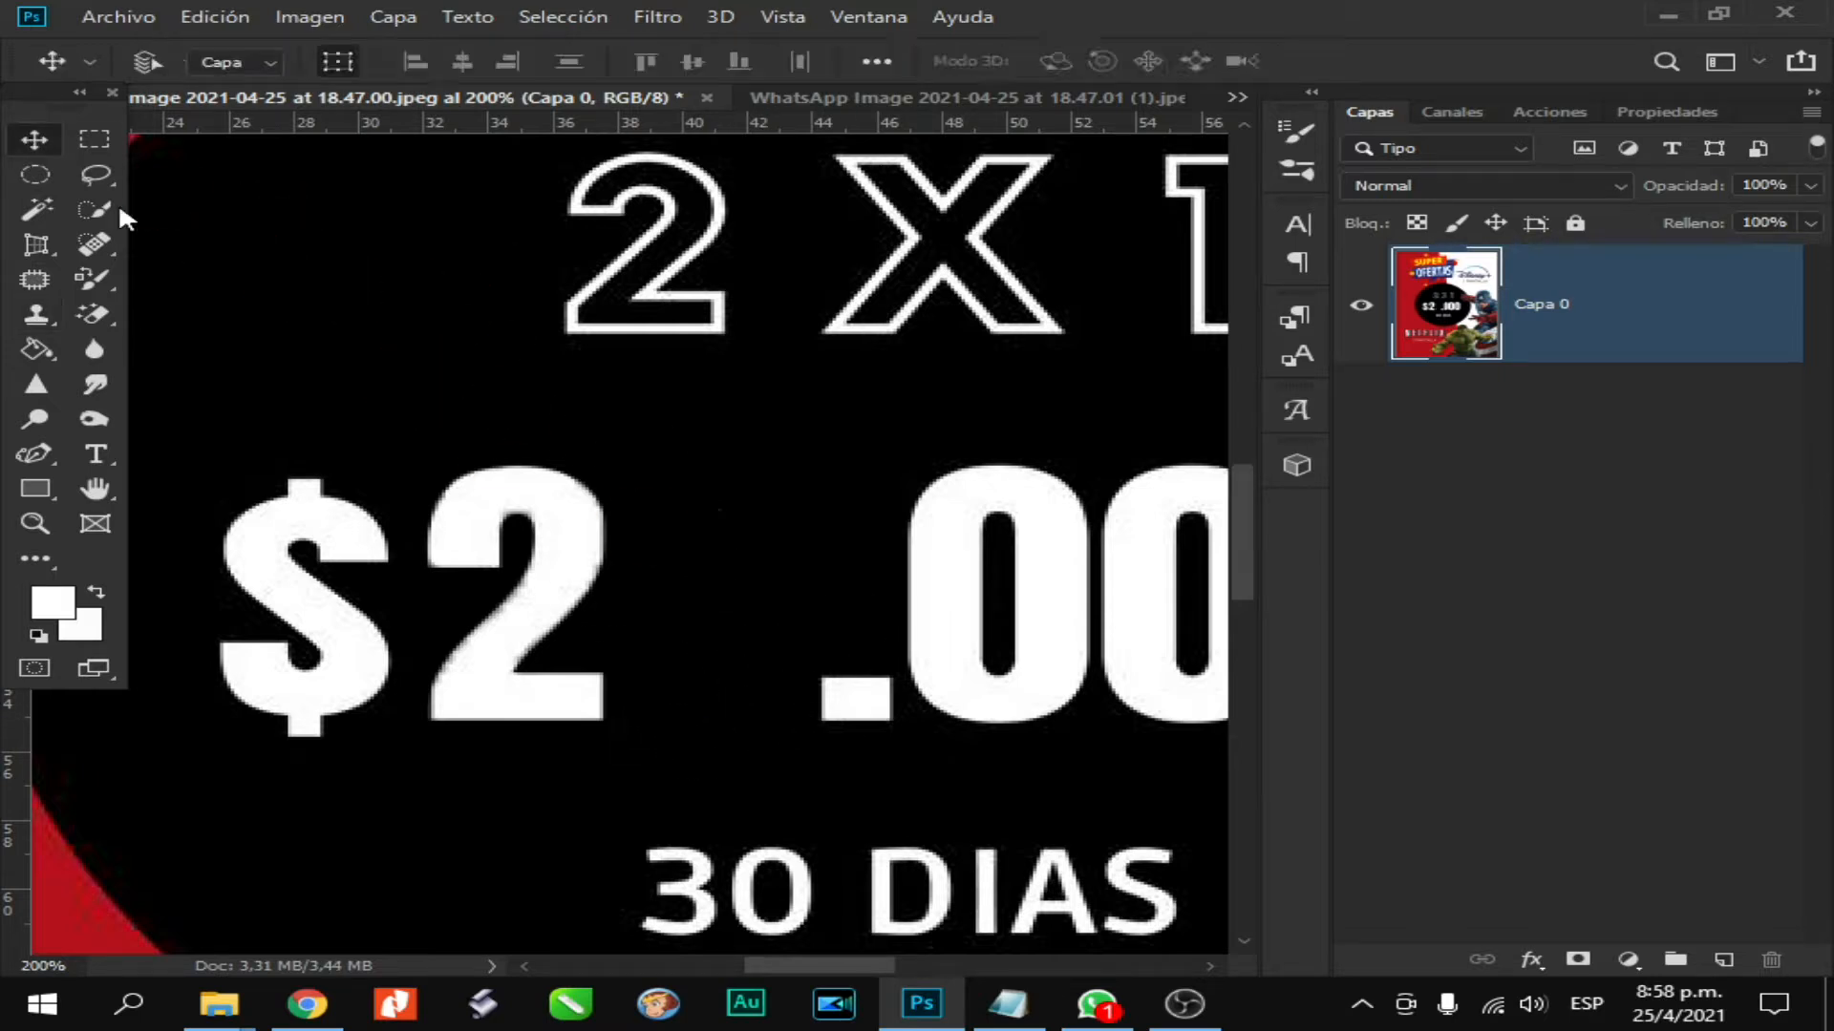
Quick-select the first zero after the period and move it into the empty space between the 2 and the period
{"action": "left_click", "coordinate": [88, 210]}
{"action": "left_click", "coordinate": [947, 508]}
{"action": "key", "text": "v"}
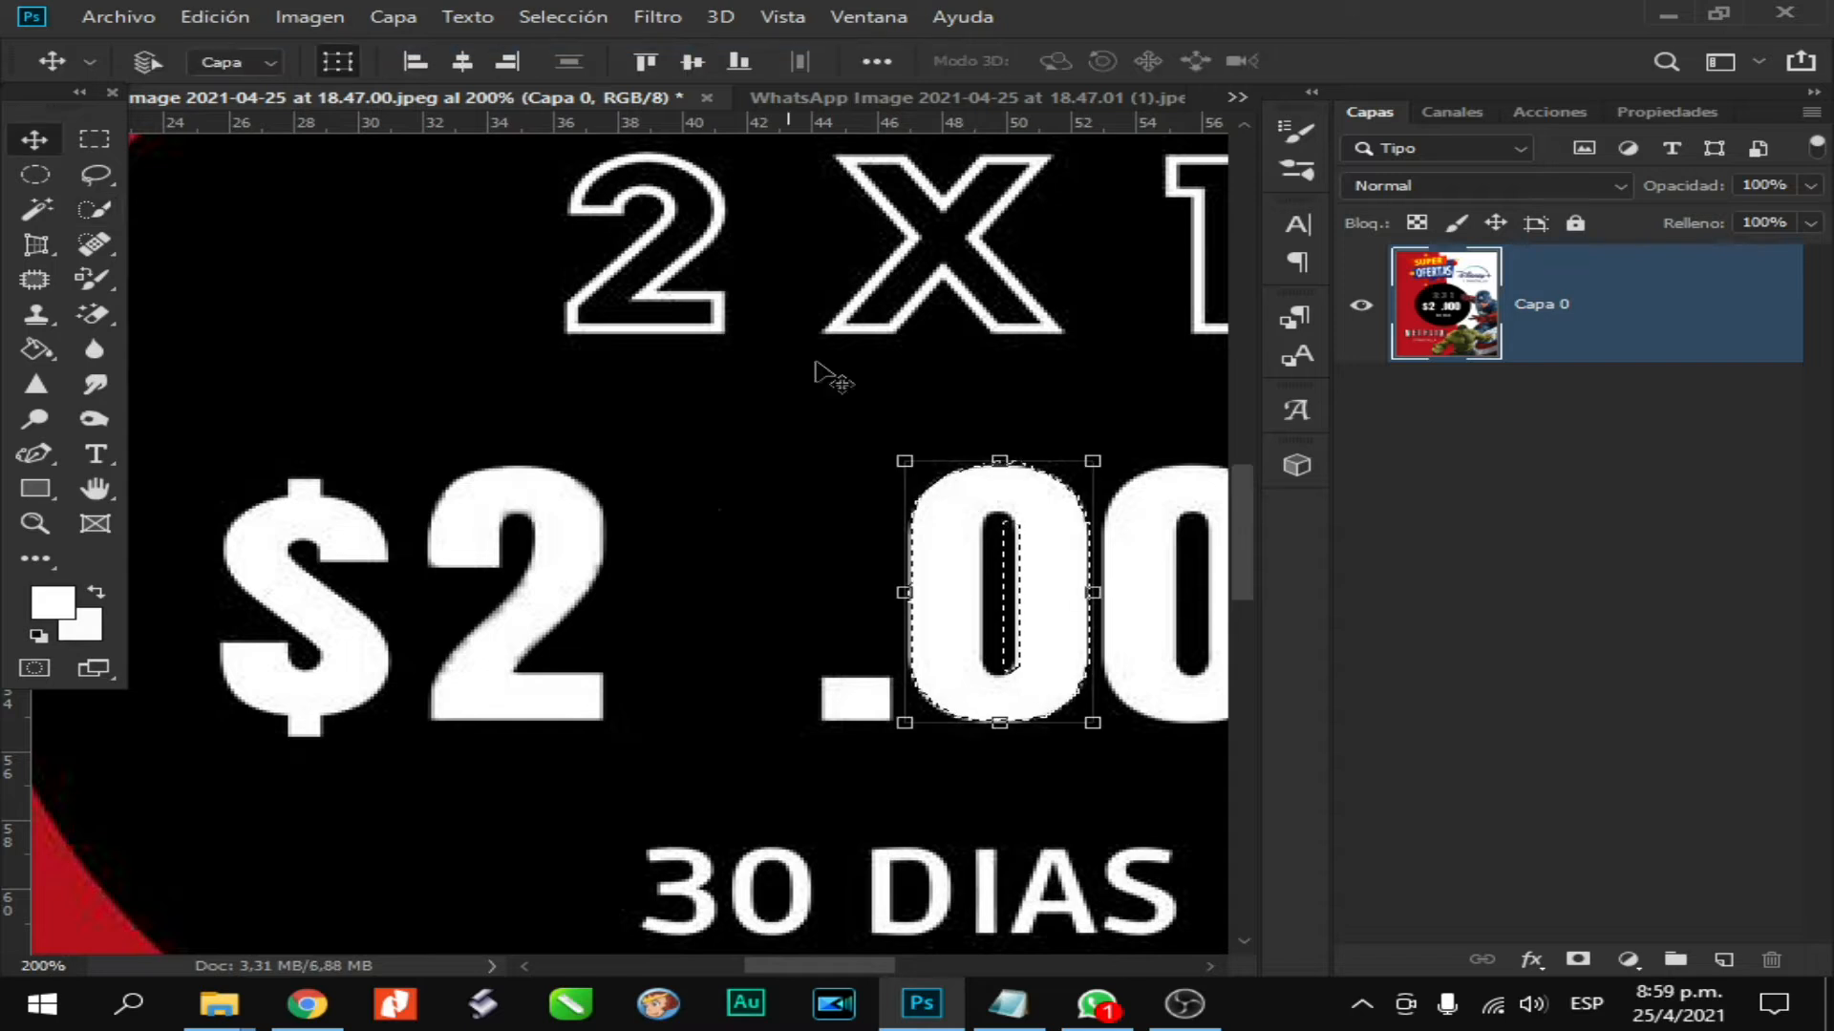
{"action": "key", "text": "shift+Left"}
{"action": "key", "text": "shift+Left"}
{"action": "key", "text": "shift+Left"}
{"action": "key", "text": "shift+Left"}
{"action": "key", "text": "shift+Left"}
{"action": "key", "text": "shift+Left"}
{"action": "key", "text": "shift+Left"}
{"action": "key", "text": "shift+Left"}
{"action": "key", "text": "shift+Left"}
{"action": "key", "text": "shift+Left"}
{"action": "key", "text": "shift+Left"}
{"action": "key", "text": "shift+Left"}
{"action": "key", "text": "shift+Left"}
{"action": "key", "text": "shift+Left"}
{"action": "key", "text": "shift+Left"}
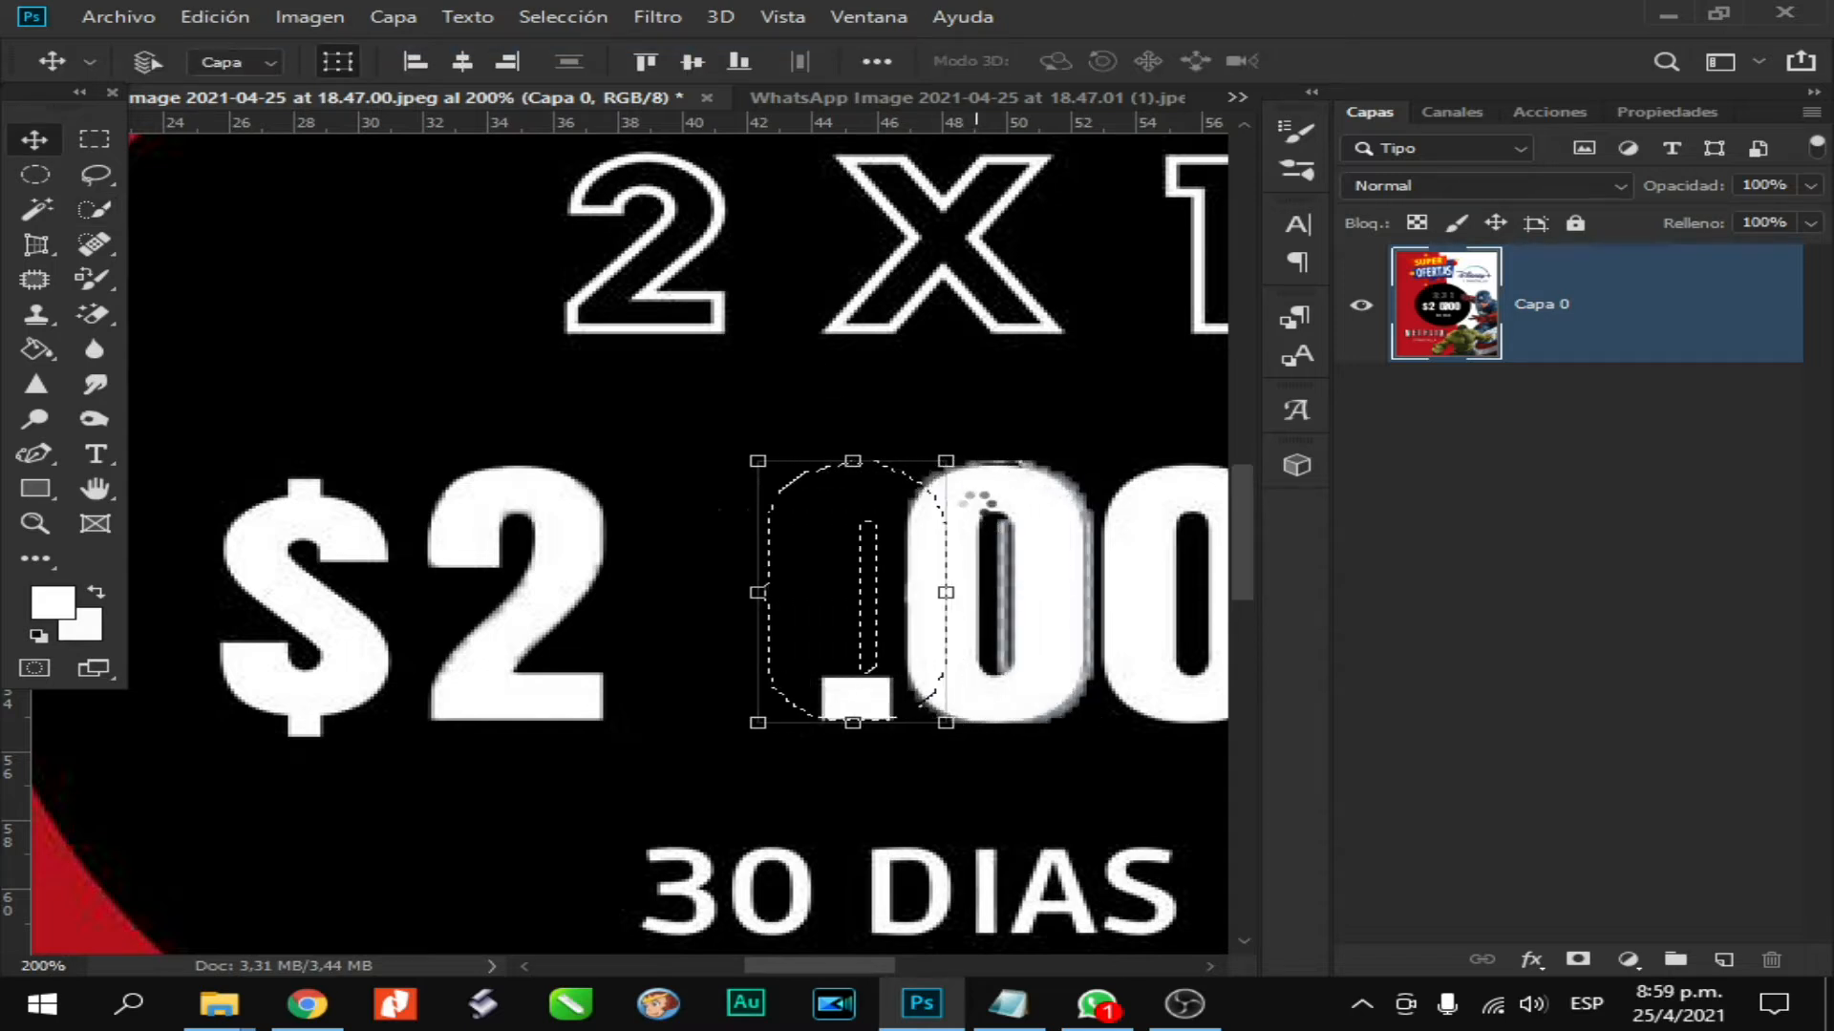
Duplicate the layer with the zero and move one zero into the transparent gap after the period, completing $20.000
{"action": "left_click", "coordinate": [393, 16]}
{"action": "left_click", "coordinate": [535, 122]}
{"action": "key", "text": "Return"}
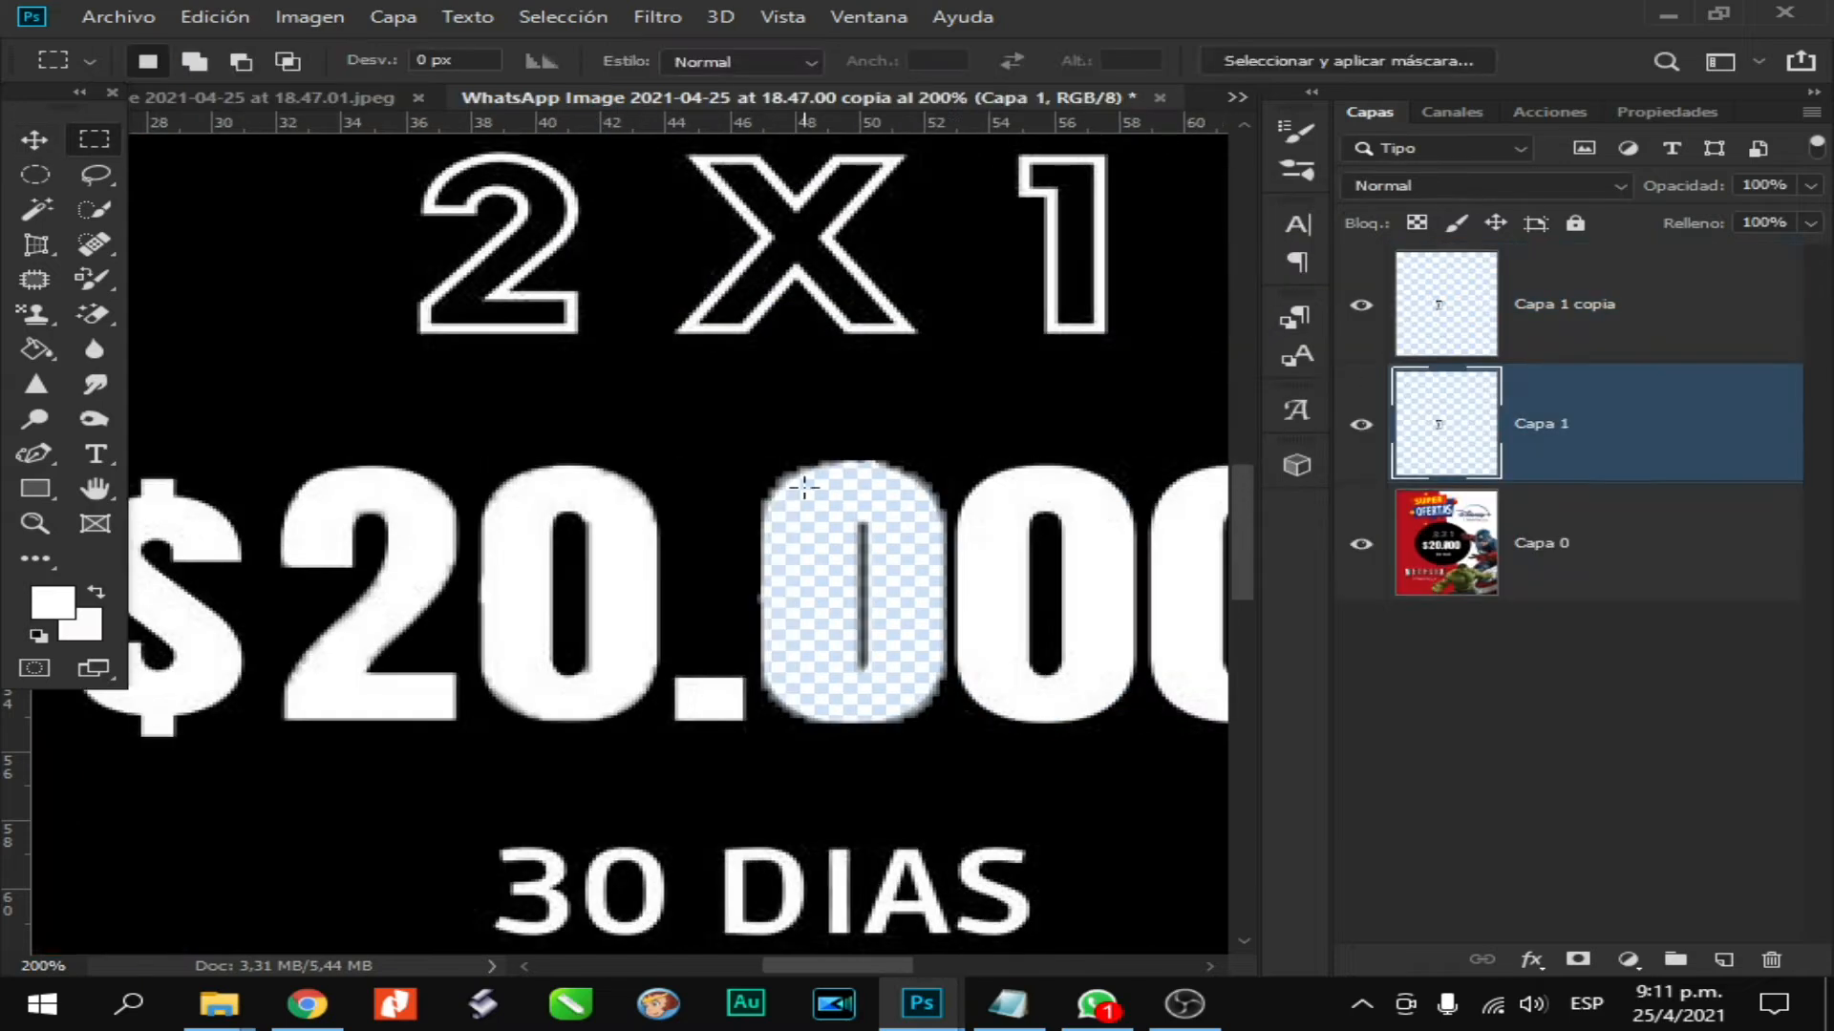
{"action": "key", "text": "v"}
{"action": "left_click_drag", "start_coordinate": [606, 545], "coordinate": [892, 532]}
{"action": "left_click", "coordinate": [1490, 764]}
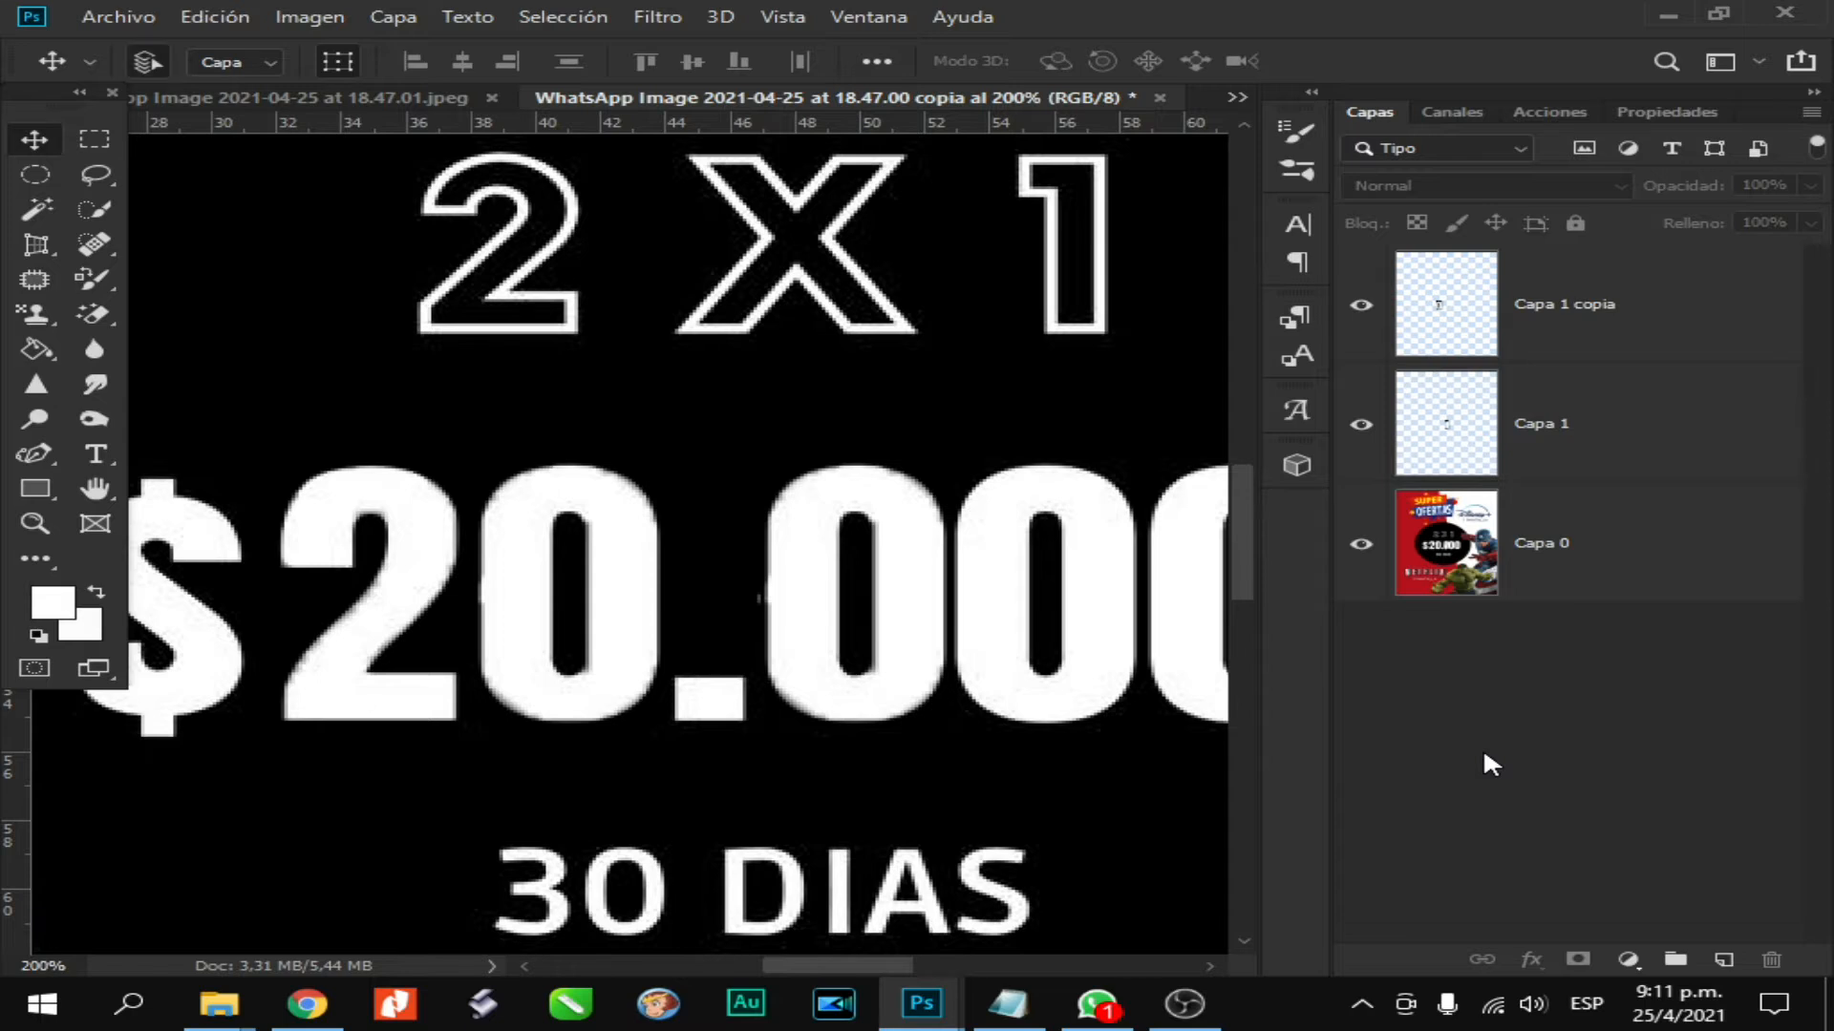
{"action": "key", "text": "ctrl+minus"}
{"action": "key", "text": "ctrl+minus"}
{"action": "key", "text": "ctrl+minus"}
{"action": "key", "text": "ctrl+minus"}
{"action": "left_click", "coordinate": [119, 16]}
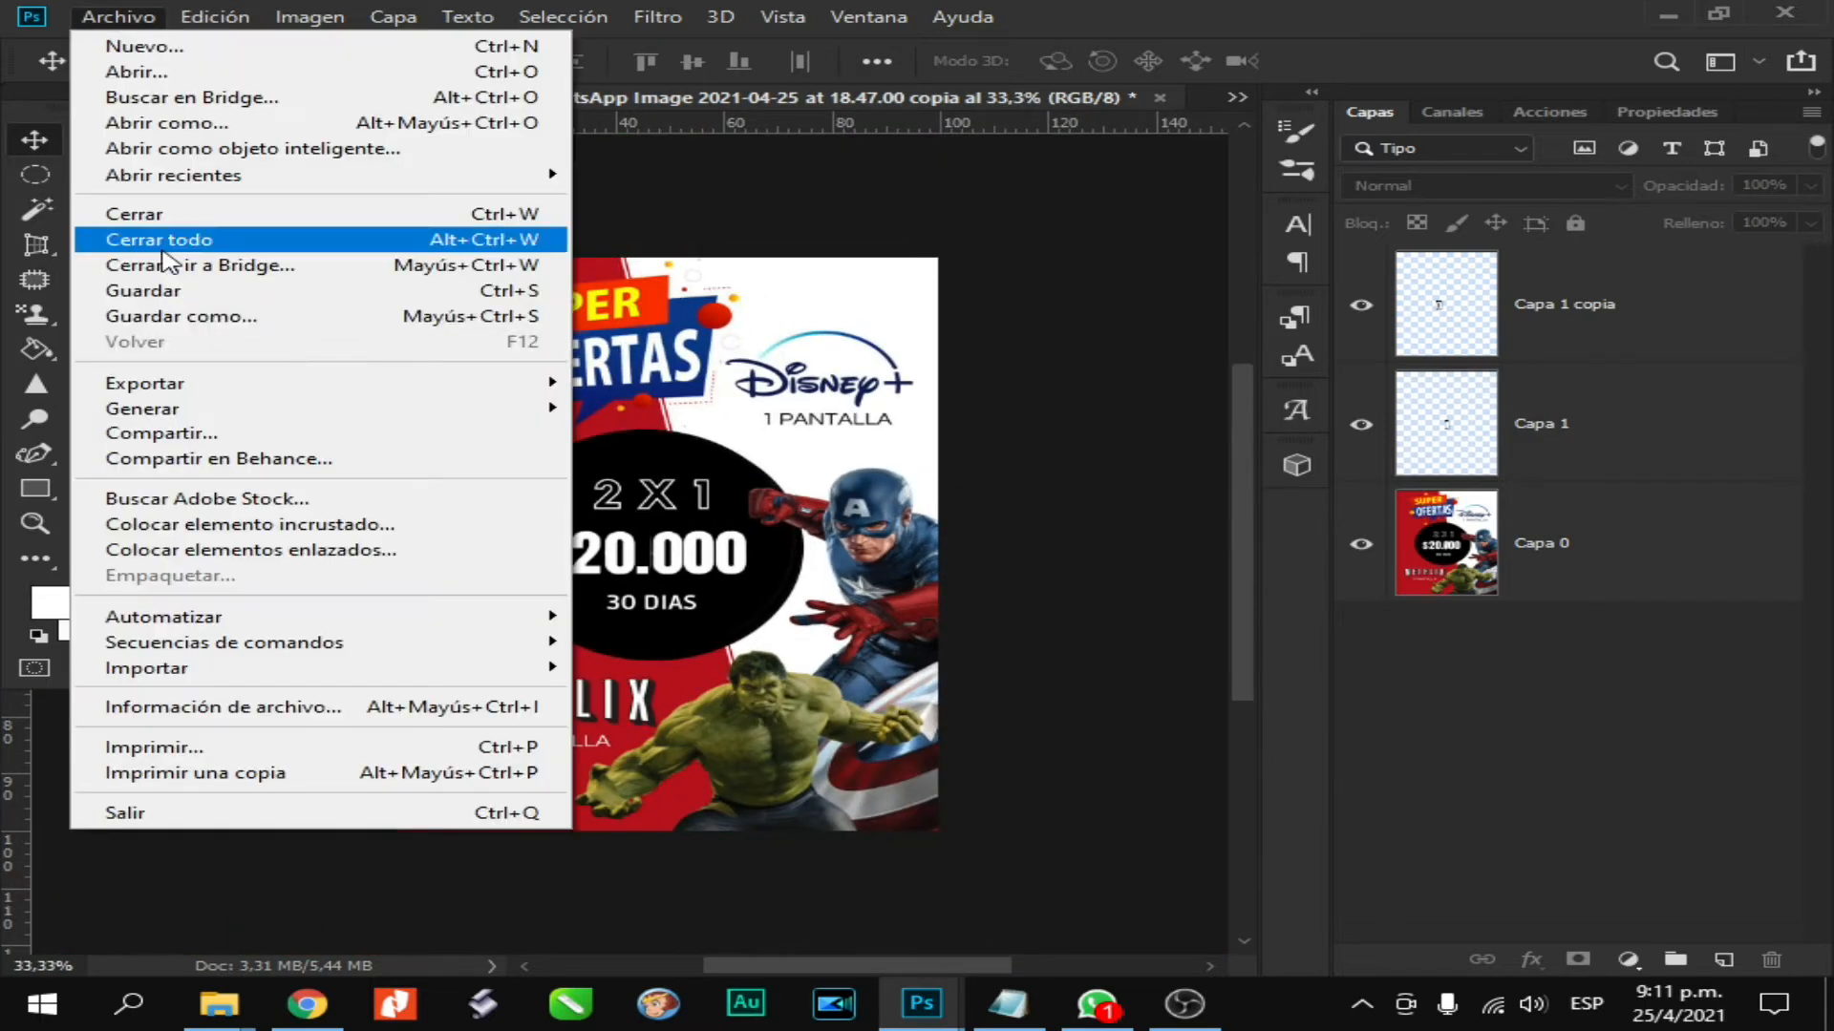
{"action": "left_click", "coordinate": [153, 318]}
{"action": "left_click", "coordinate": [845, 622]}
{"action": "left_click", "coordinate": [622, 415]}
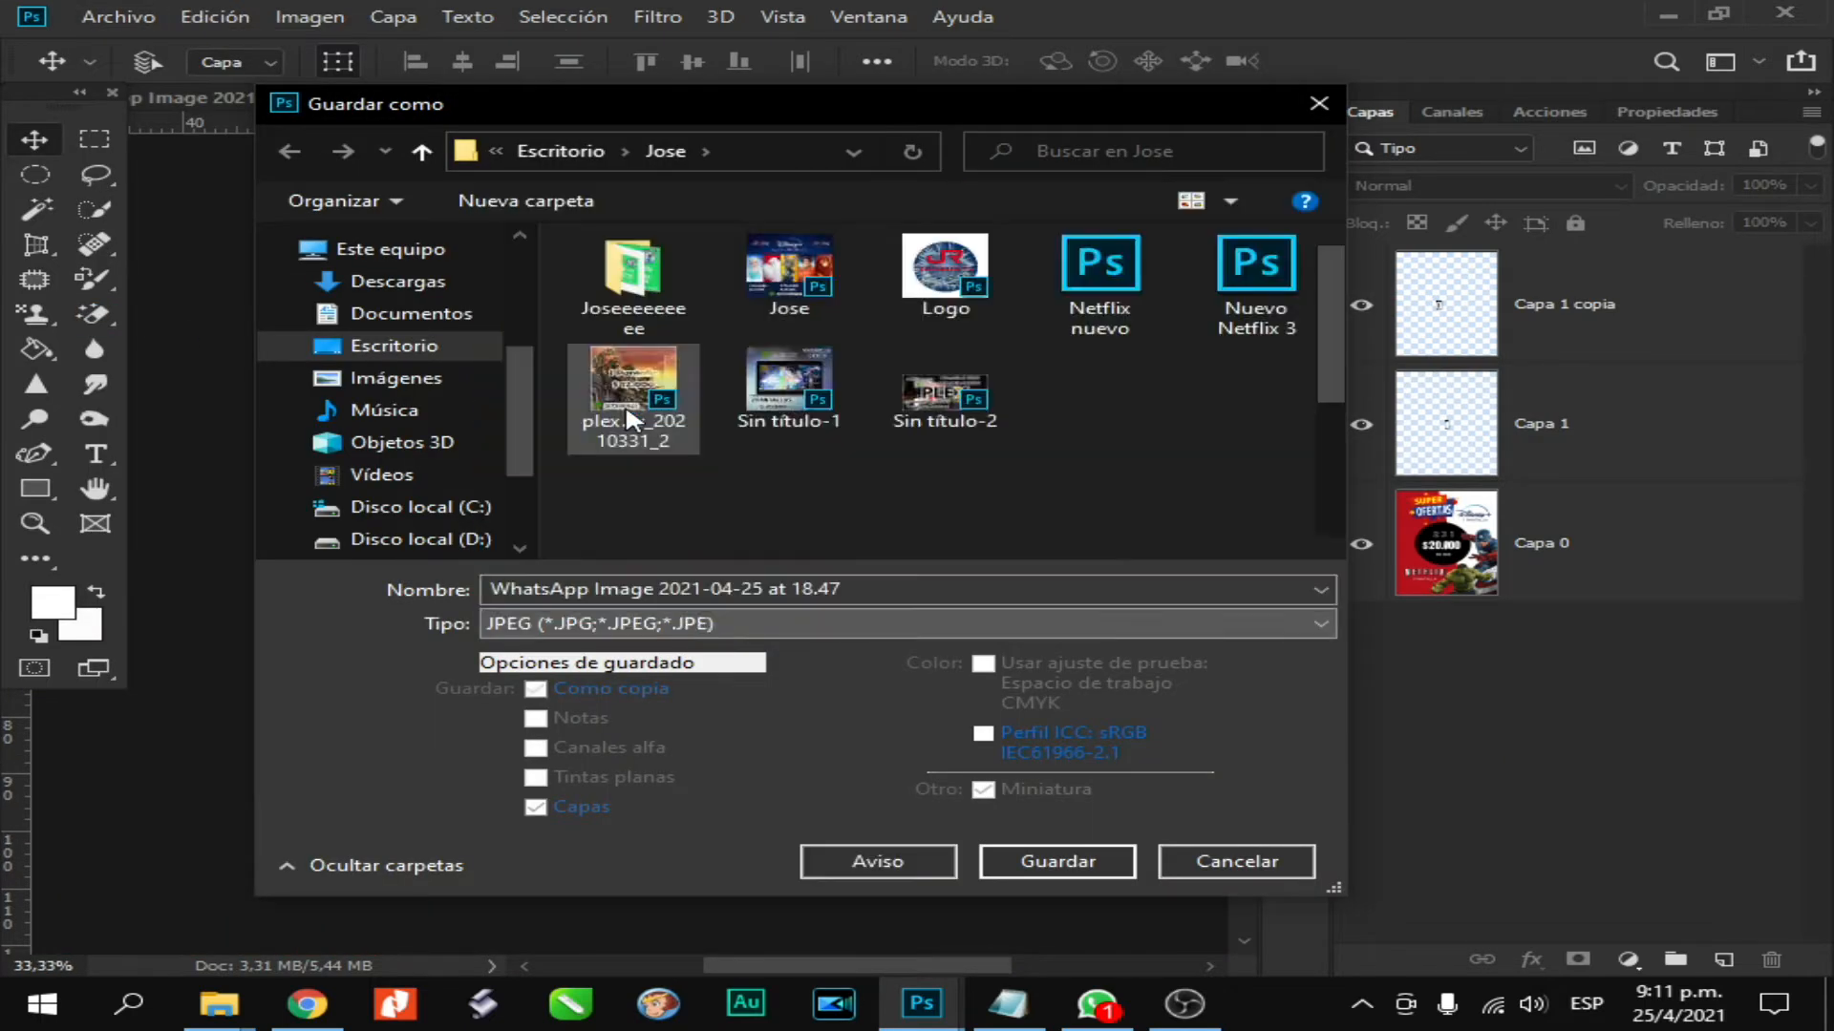
{"action": "left_click", "coordinate": [892, 590]}
{"action": "type", "text": "01"}
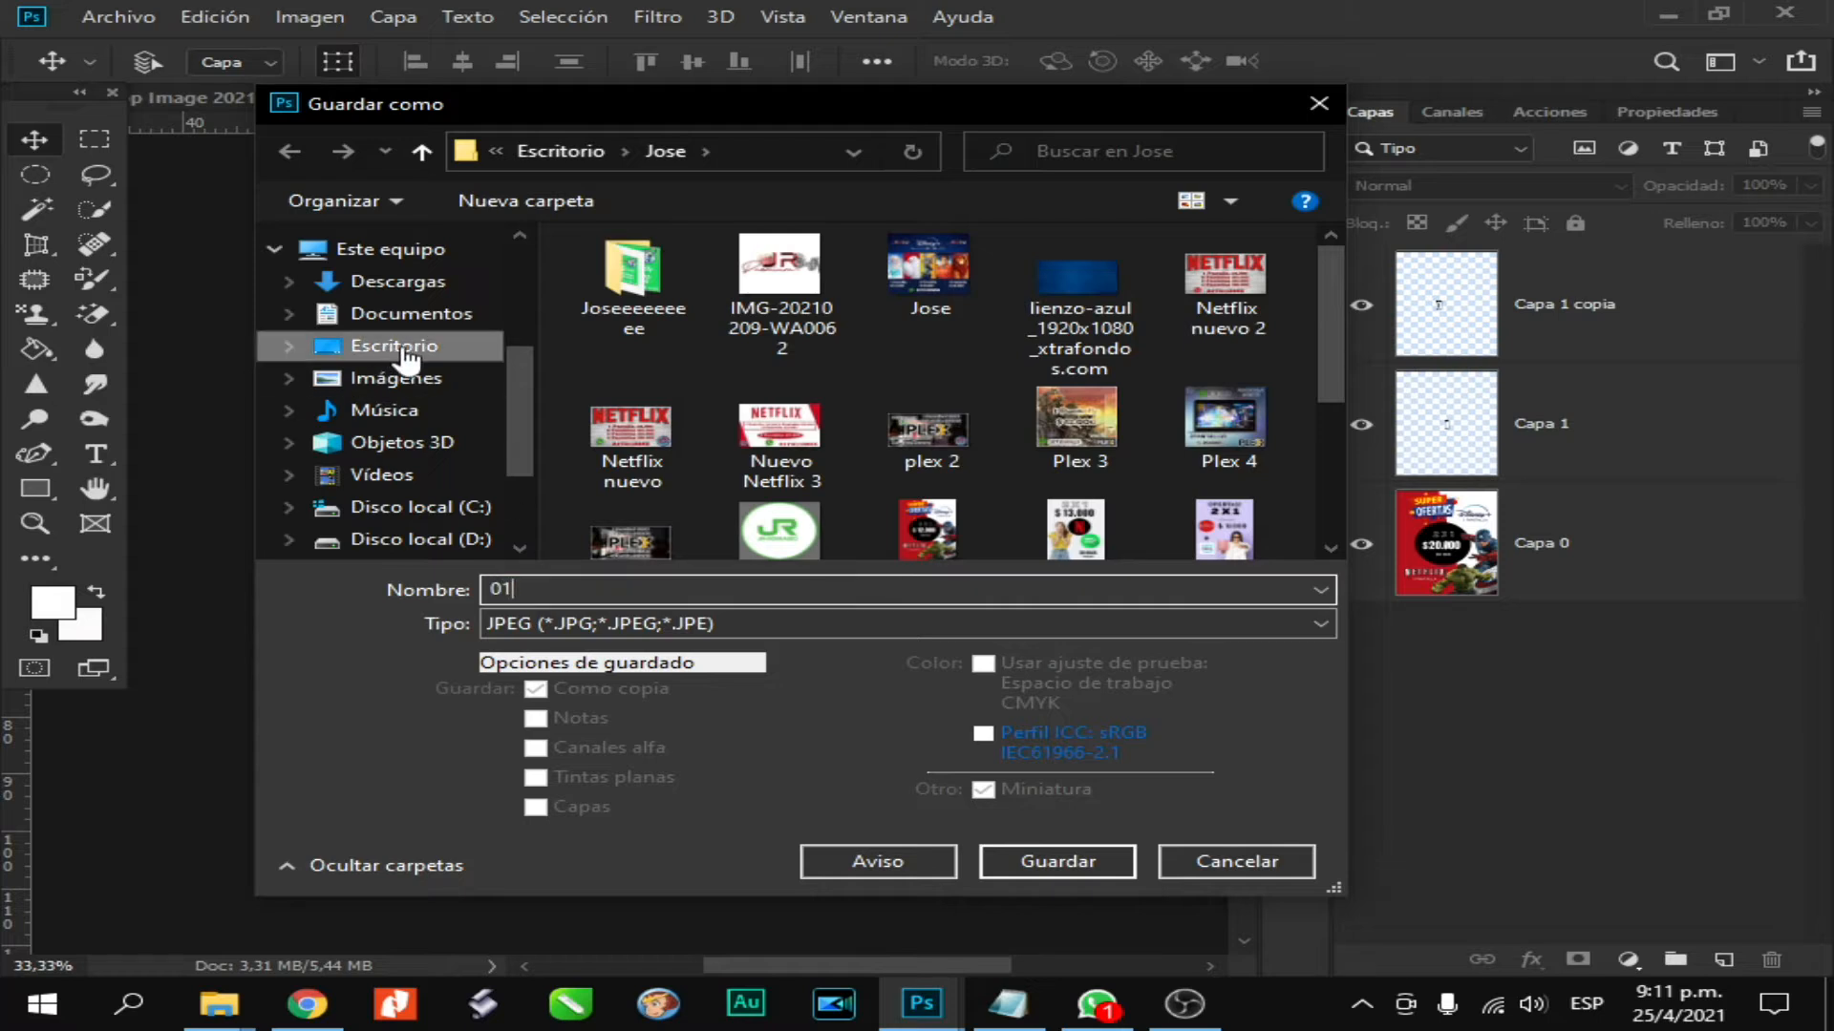
{"action": "double_click", "coordinate": [632, 272]}
{"action": "left_click", "coordinate": [421, 152]}
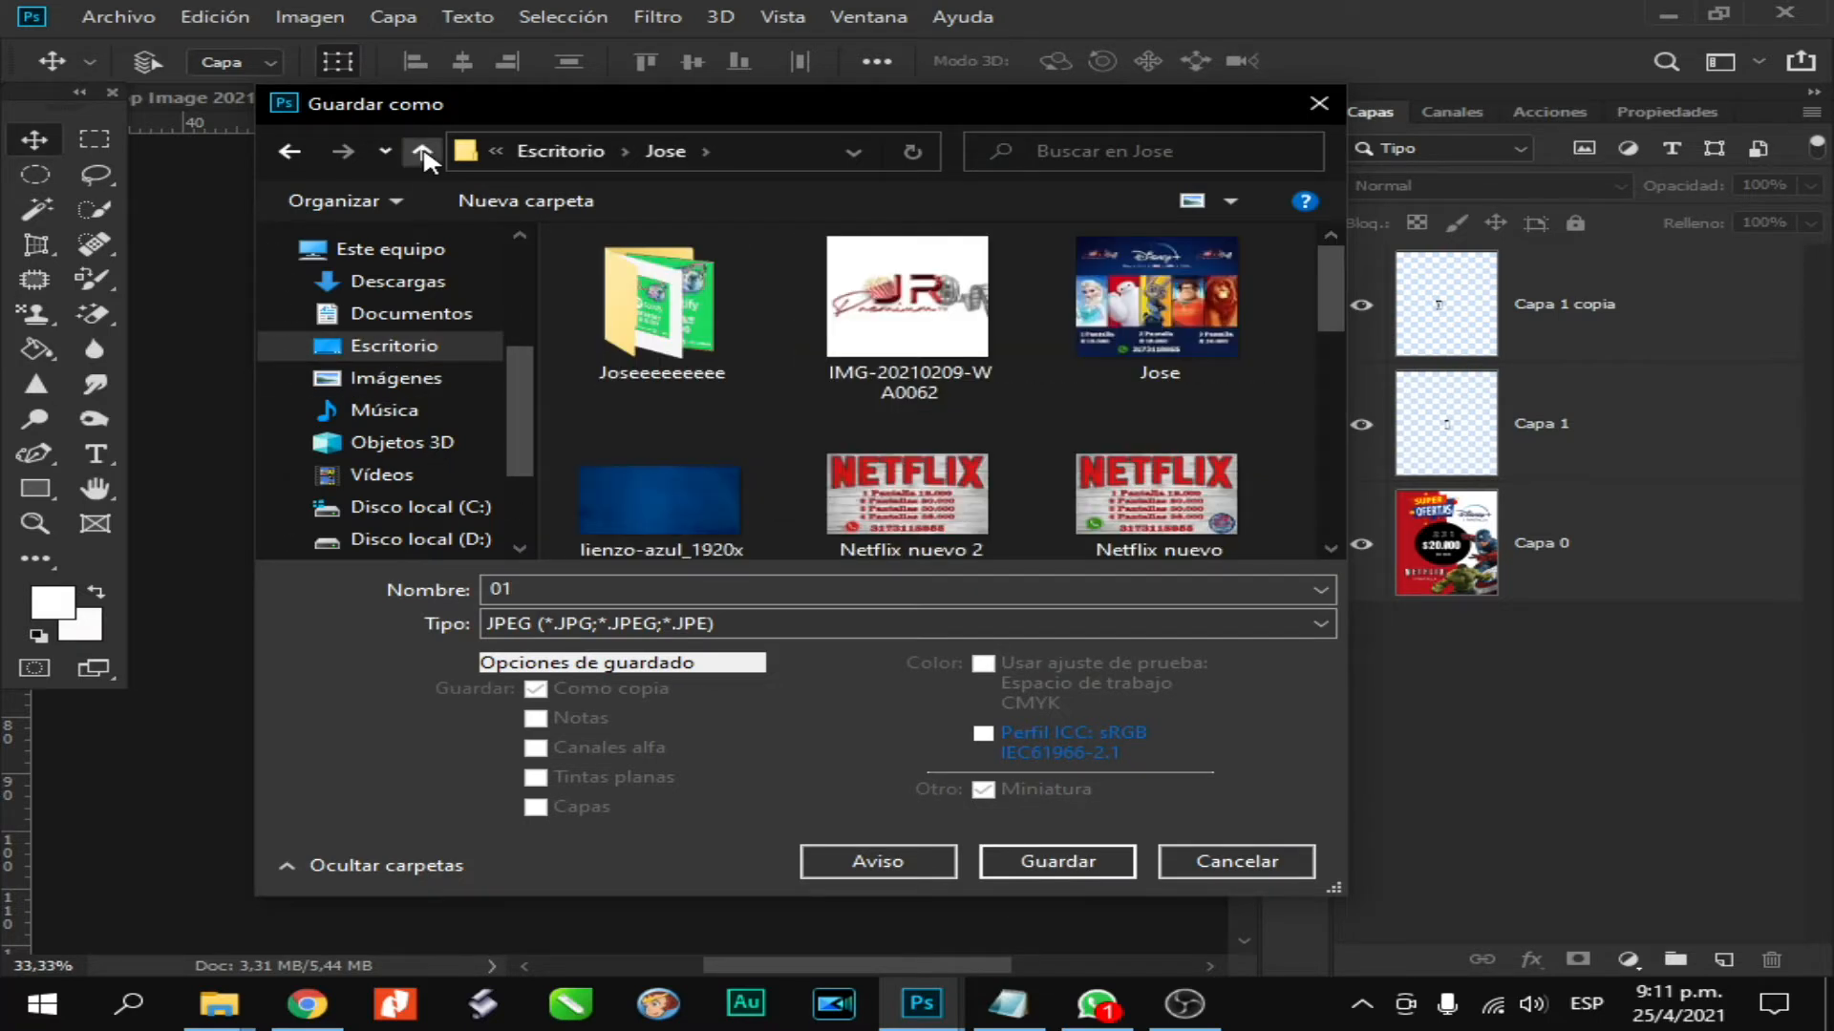
{"action": "left_click", "coordinate": [1318, 103]}
Open the logo image Logo 2.png
{"action": "left_click", "coordinate": [118, 16]}
{"action": "left_click", "coordinate": [128, 63]}
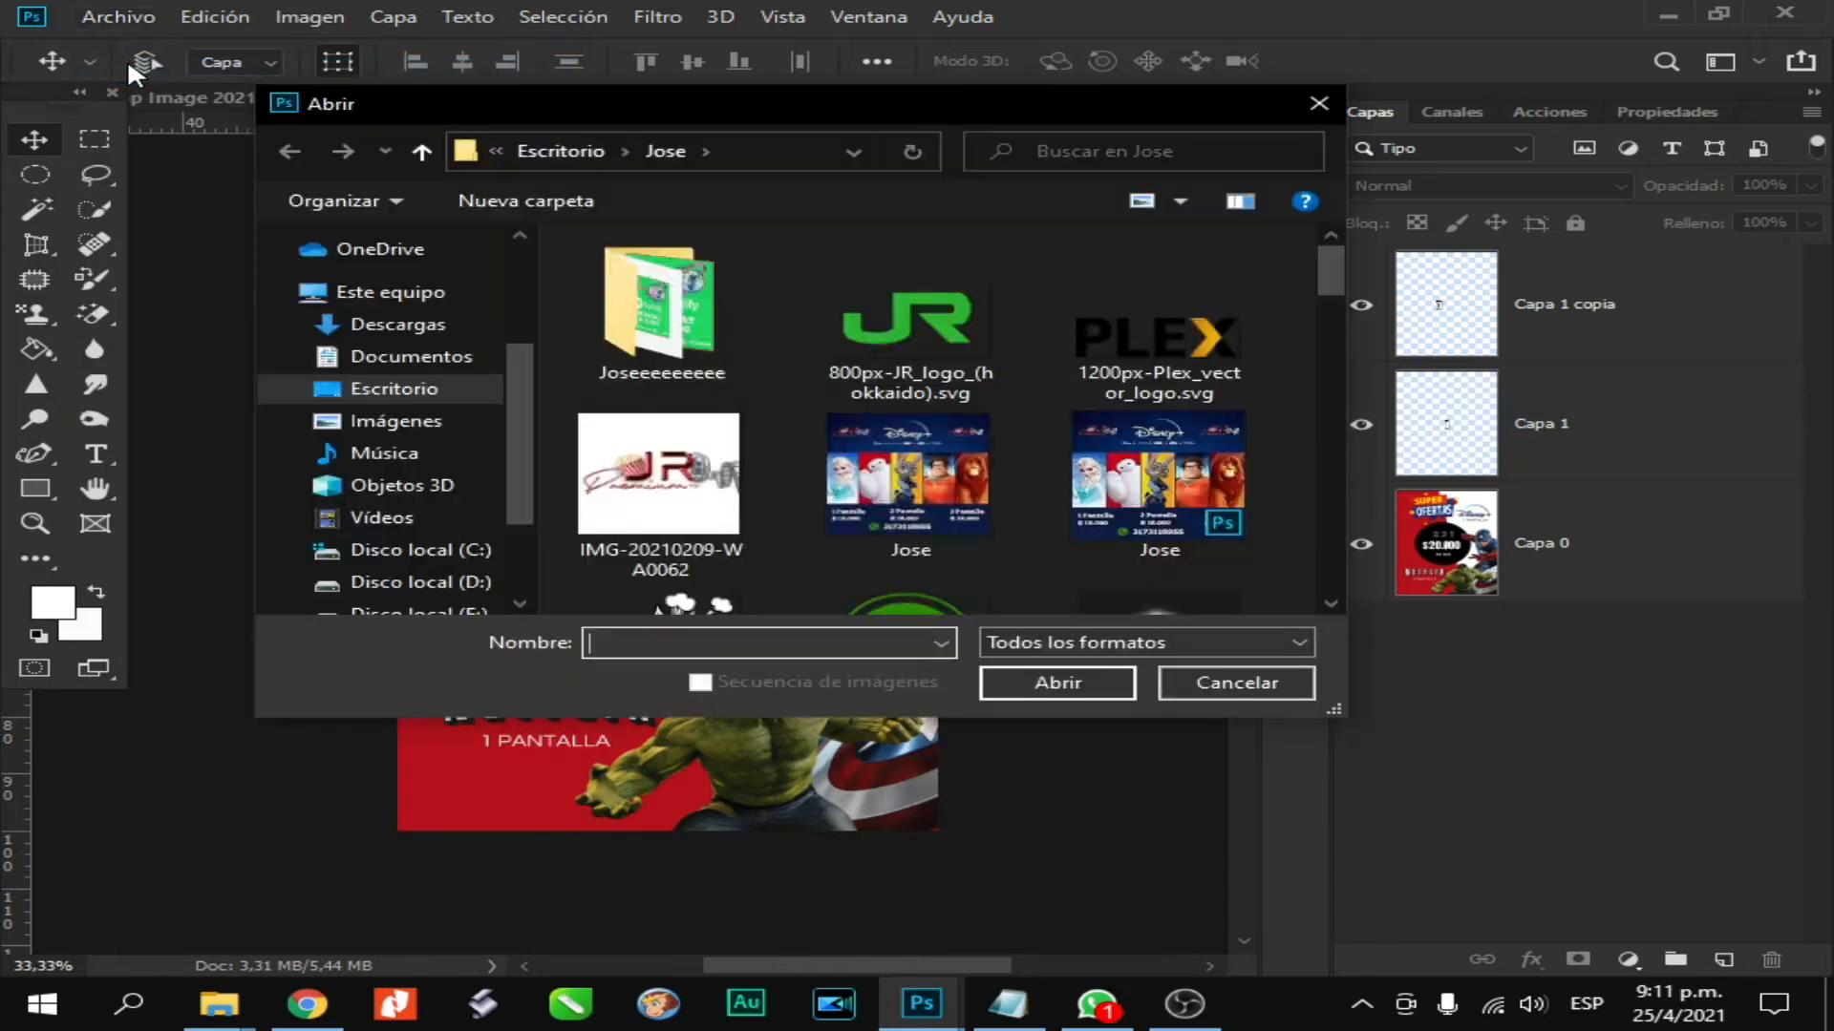
{"action": "scroll", "coordinate": [1330, 303], "scroll_direction": "down", "scroll_amount": 1}
{"action": "scroll", "coordinate": [1330, 304], "scroll_direction": "down", "scroll_amount": 5}
{"action": "double_click", "coordinate": [1130, 402]}
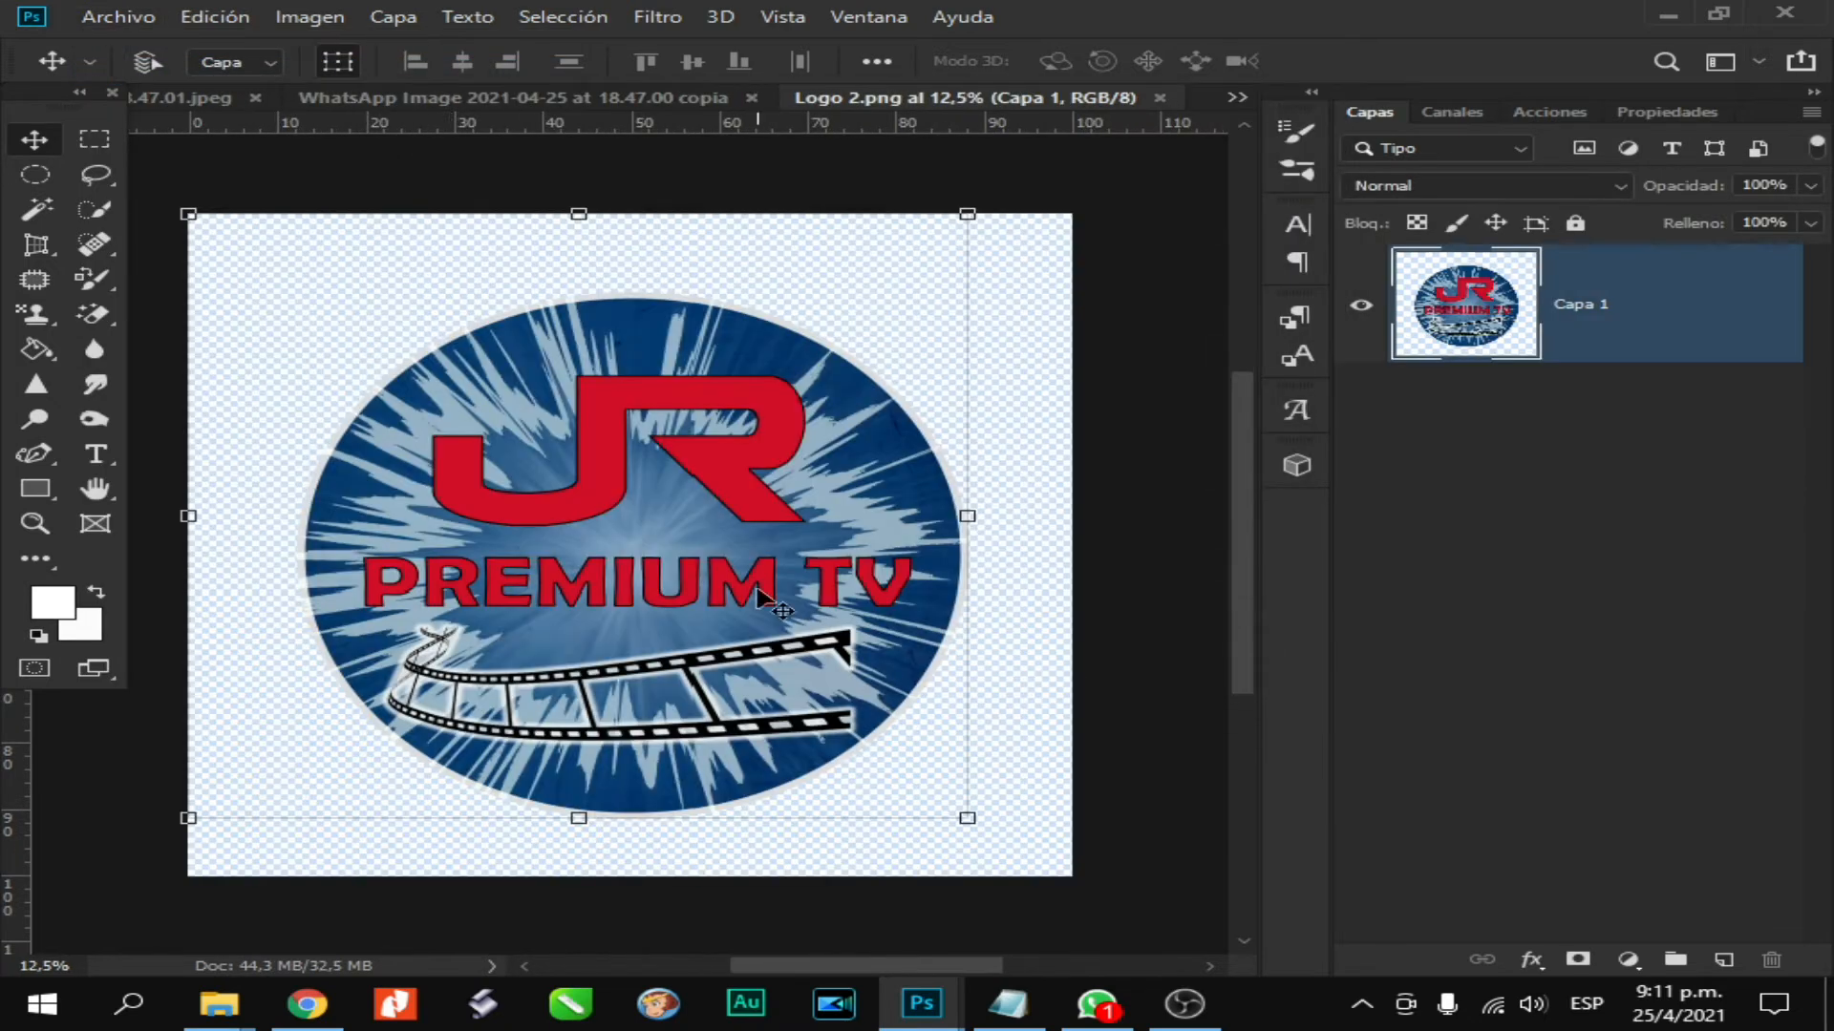
Scale the logo down to about 33% and float its window beside the flyer
{"action": "left_click_drag", "start_coordinate": [580, 216], "coordinate": [613, 615]}
{"action": "left_click_drag", "start_coordinate": [845, 98], "coordinate": [1165, 439]}
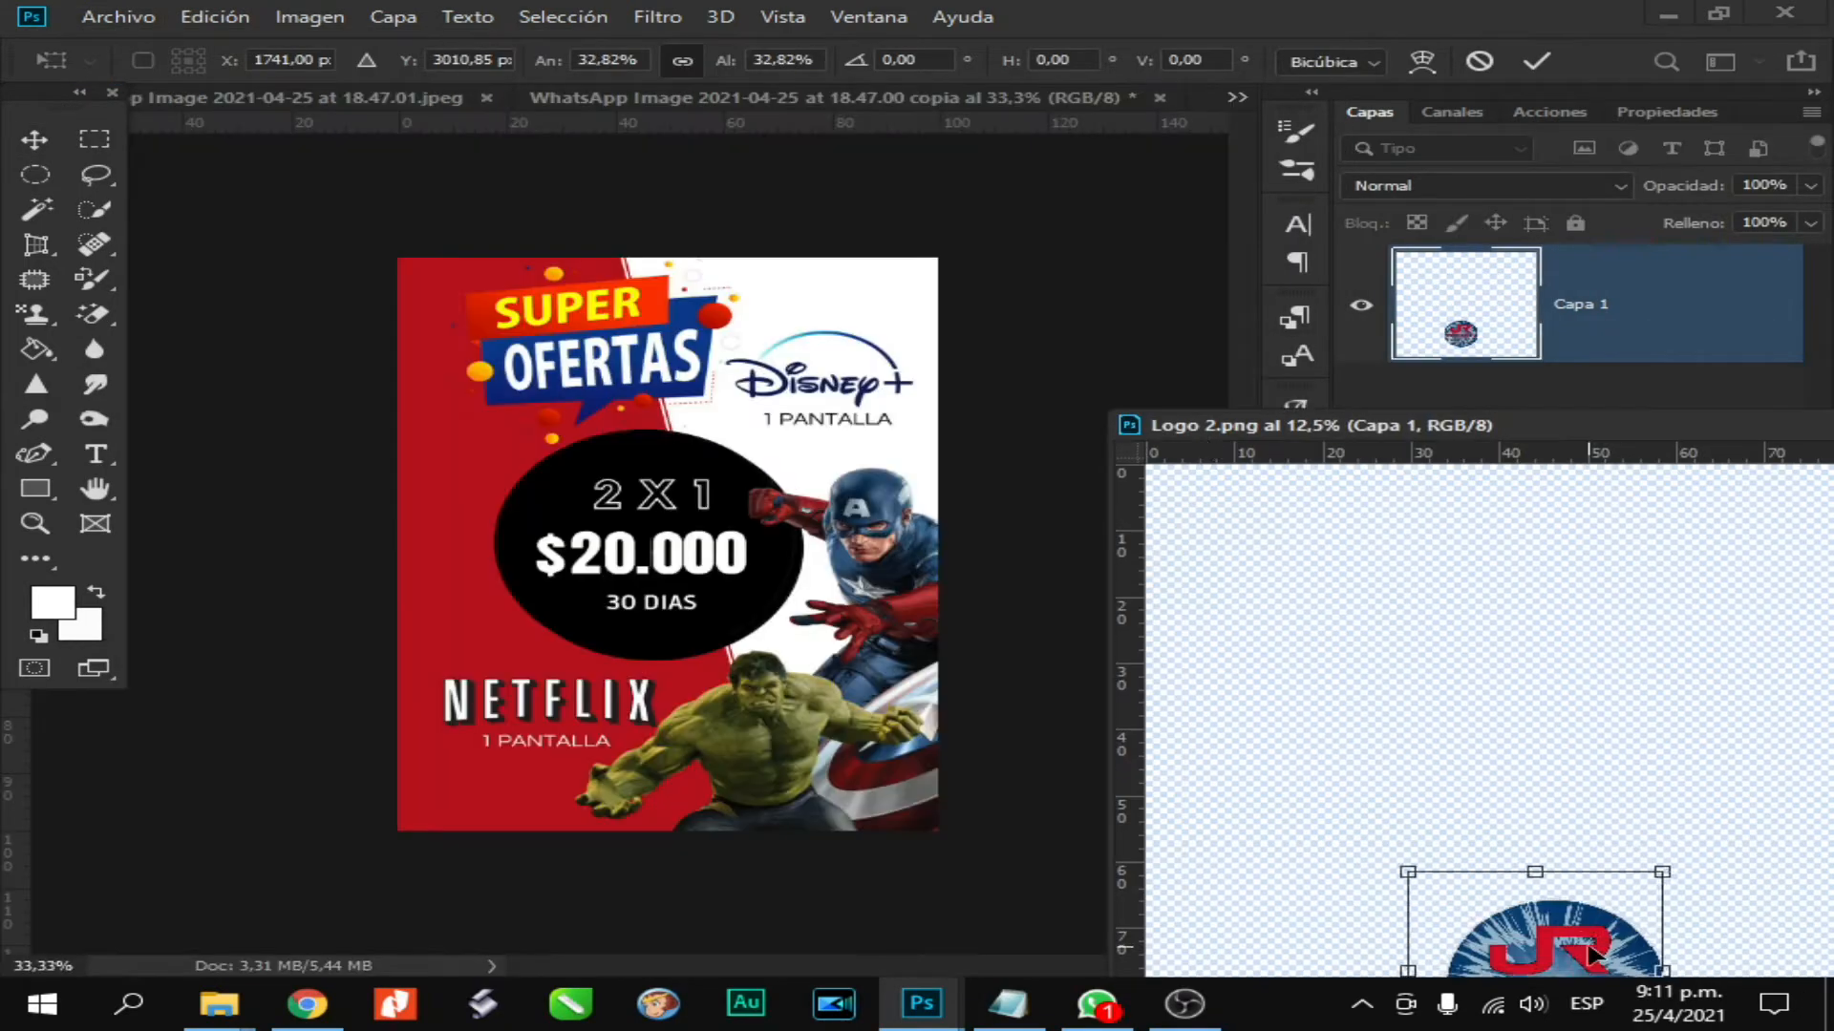
{"action": "left_click_drag", "start_coordinate": [1587, 947], "coordinate": [532, 668]}
{"action": "left_click_drag", "start_coordinate": [1612, 794], "coordinate": [1664, 772]}
{"action": "key", "text": "Return"}
Copy the logo onto the flyer, shrink it and place it in the lower-left corner below the Netflix text
{"action": "left_click_drag", "start_coordinate": [1547, 814], "coordinate": [411, 674]}
{"action": "left_click_drag", "start_coordinate": [372, 362], "coordinate": [365, 767]}
{"action": "left_click_drag", "start_coordinate": [434, 798], "coordinate": [537, 735]}
{"action": "left_click_drag", "start_coordinate": [487, 700], "coordinate": [472, 756]}
{"action": "key", "text": "Return"}
Dock the Logo 2.png window back among the open documents and return to the flyer document
{"action": "left_click_drag", "start_coordinate": [1522, 427], "coordinate": [846, 88]}
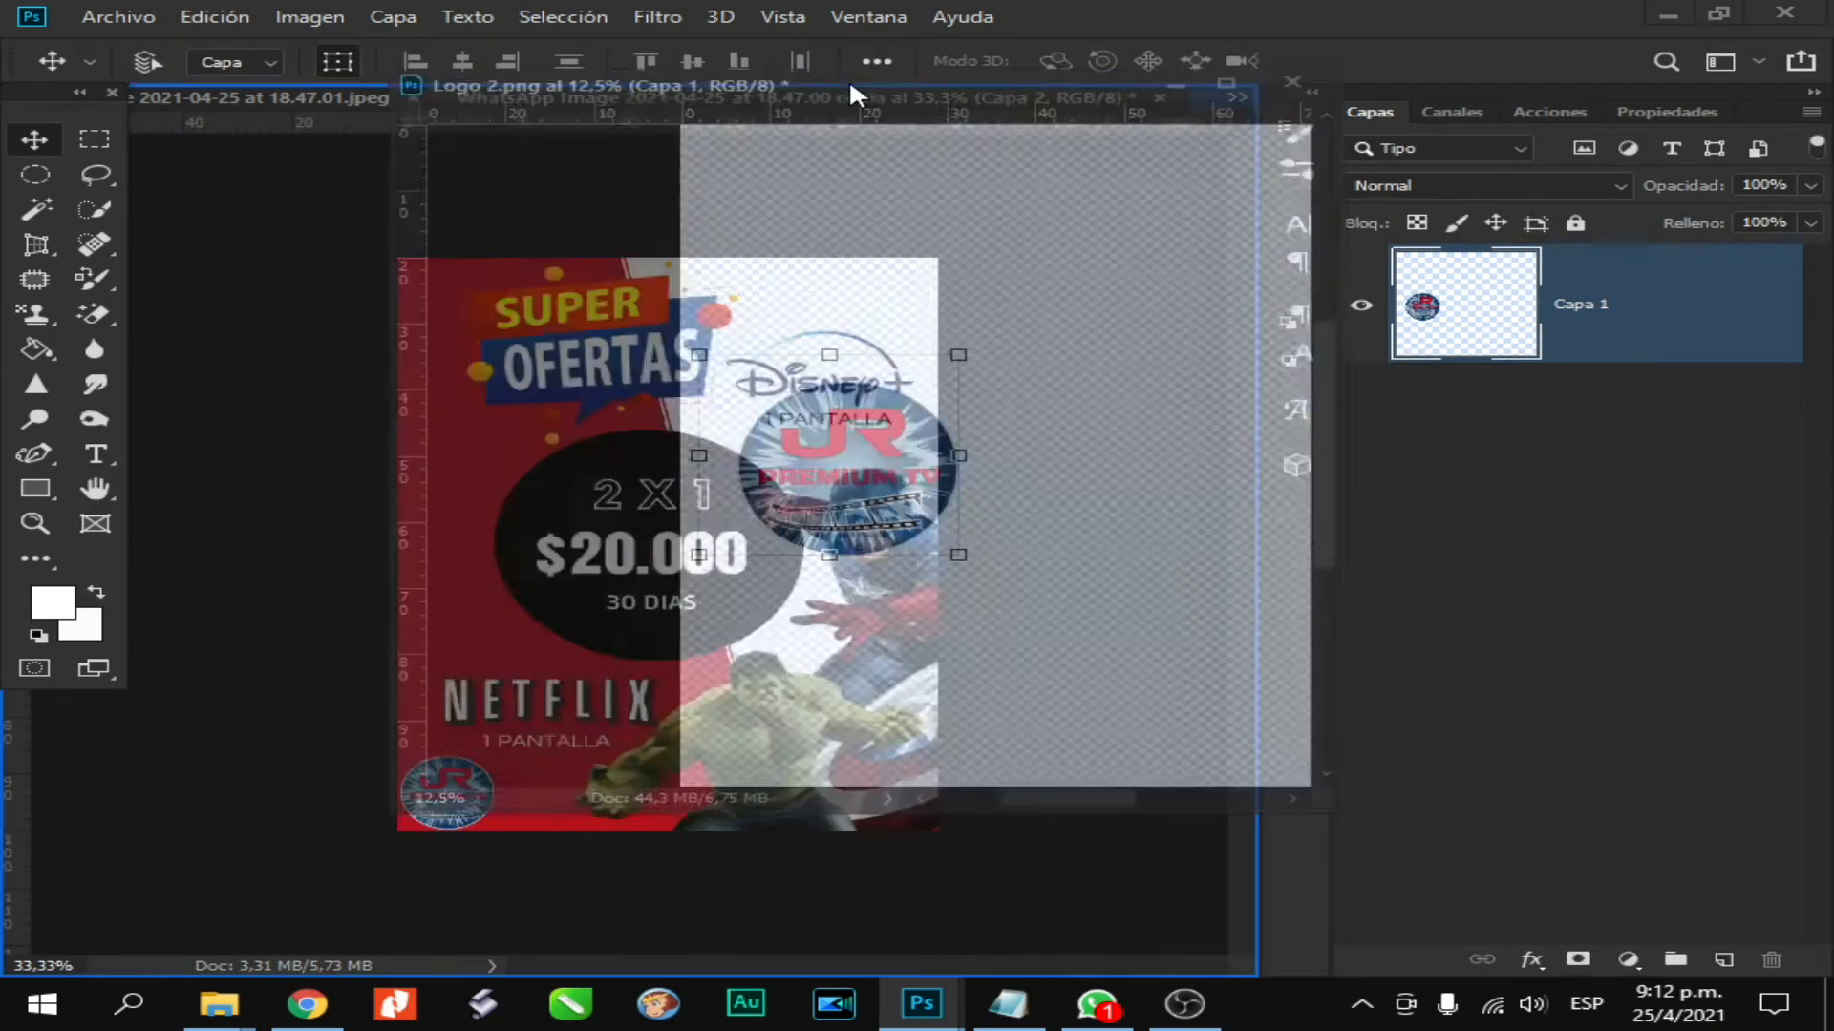
{"action": "left_click", "coordinate": [1236, 96]}
{"action": "left_click", "coordinate": [1097, 105]}
{"action": "left_click", "coordinate": [1236, 97]}
{"action": "left_click", "coordinate": [810, 227]}
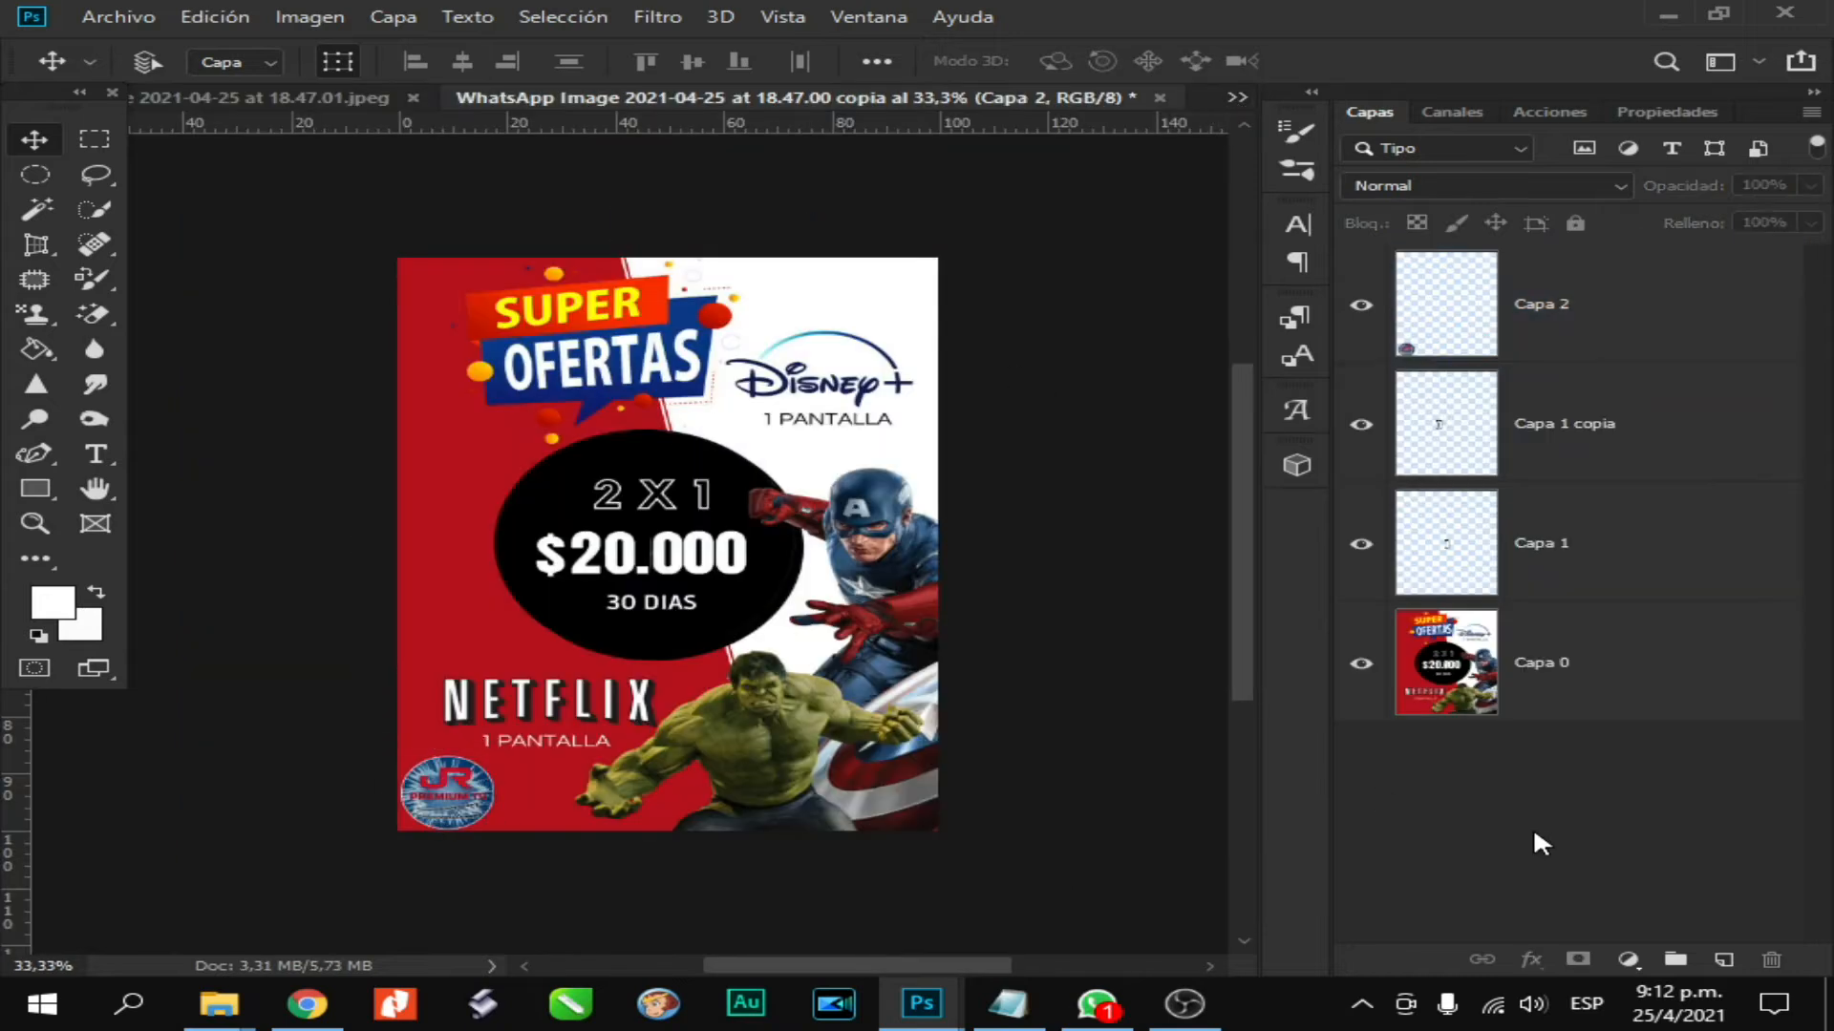
Save the flyer as 01 in Photoshop (PSD) format with layers
{"action": "left_click", "coordinate": [118, 16]}
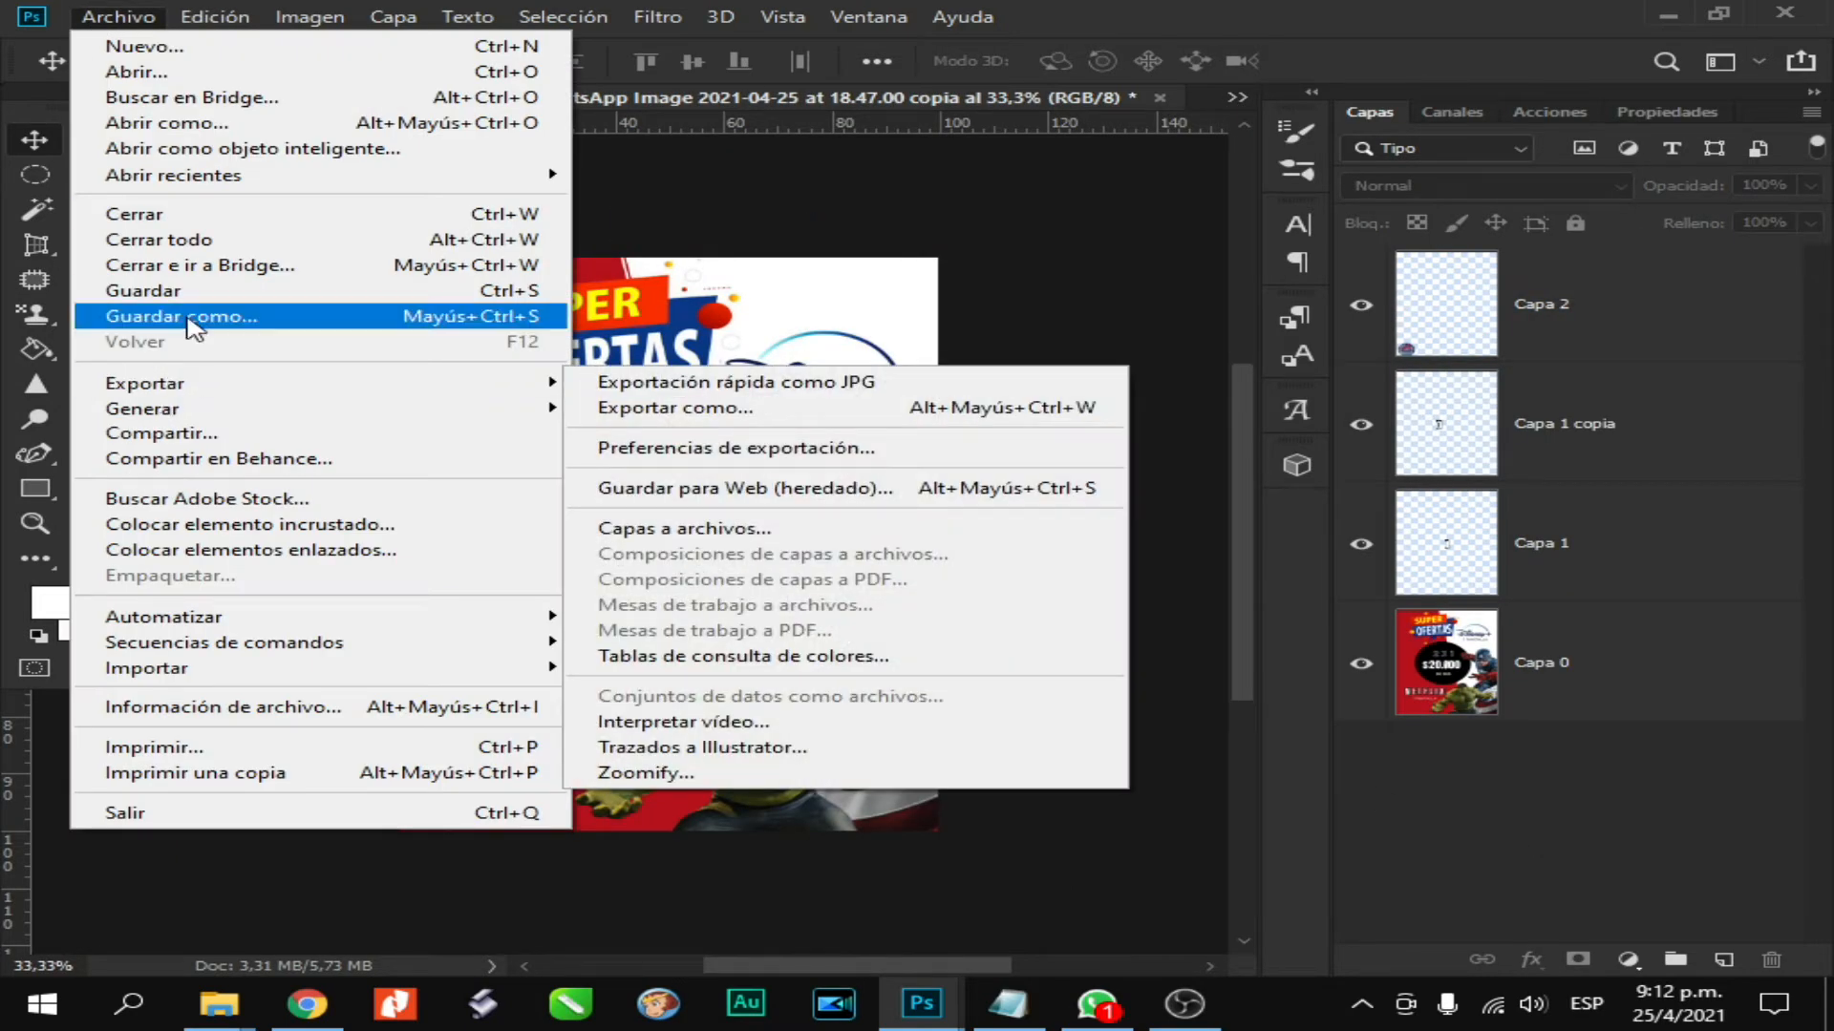
{"action": "left_click", "coordinate": [196, 316]}
{"action": "type", "text": "01"}
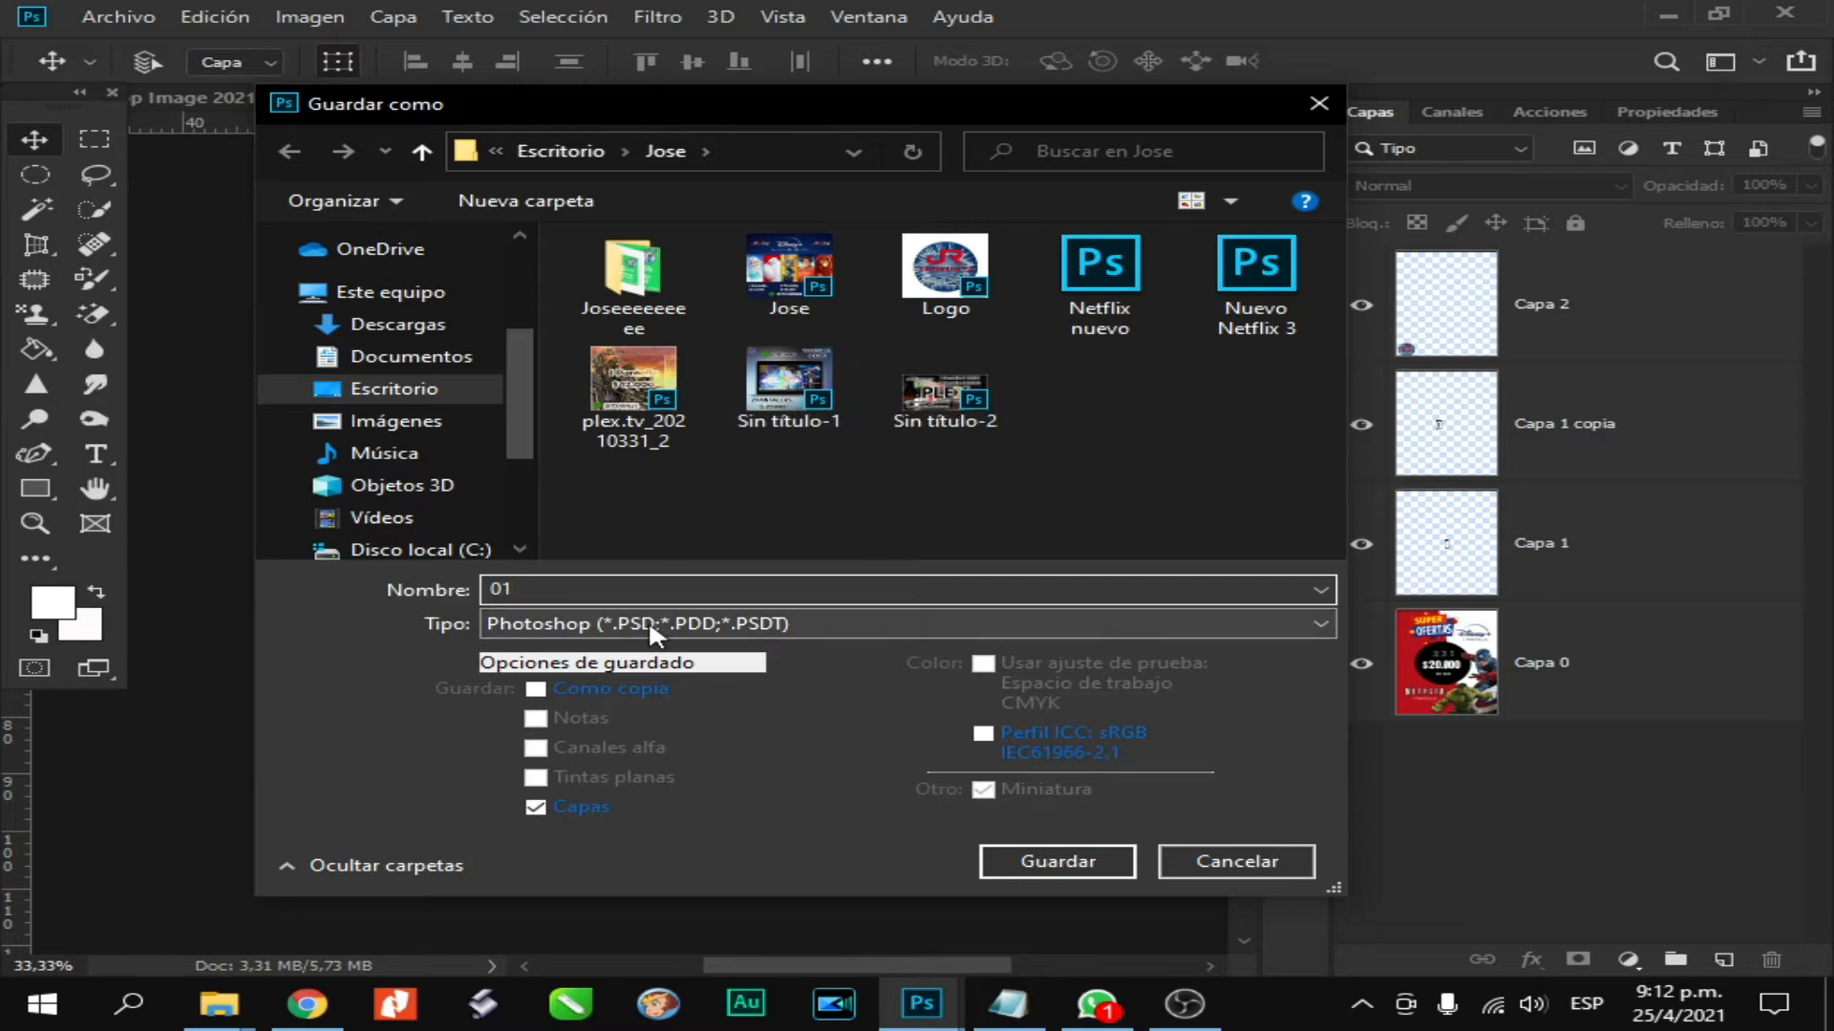
{"action": "left_click", "coordinate": [1070, 865]}
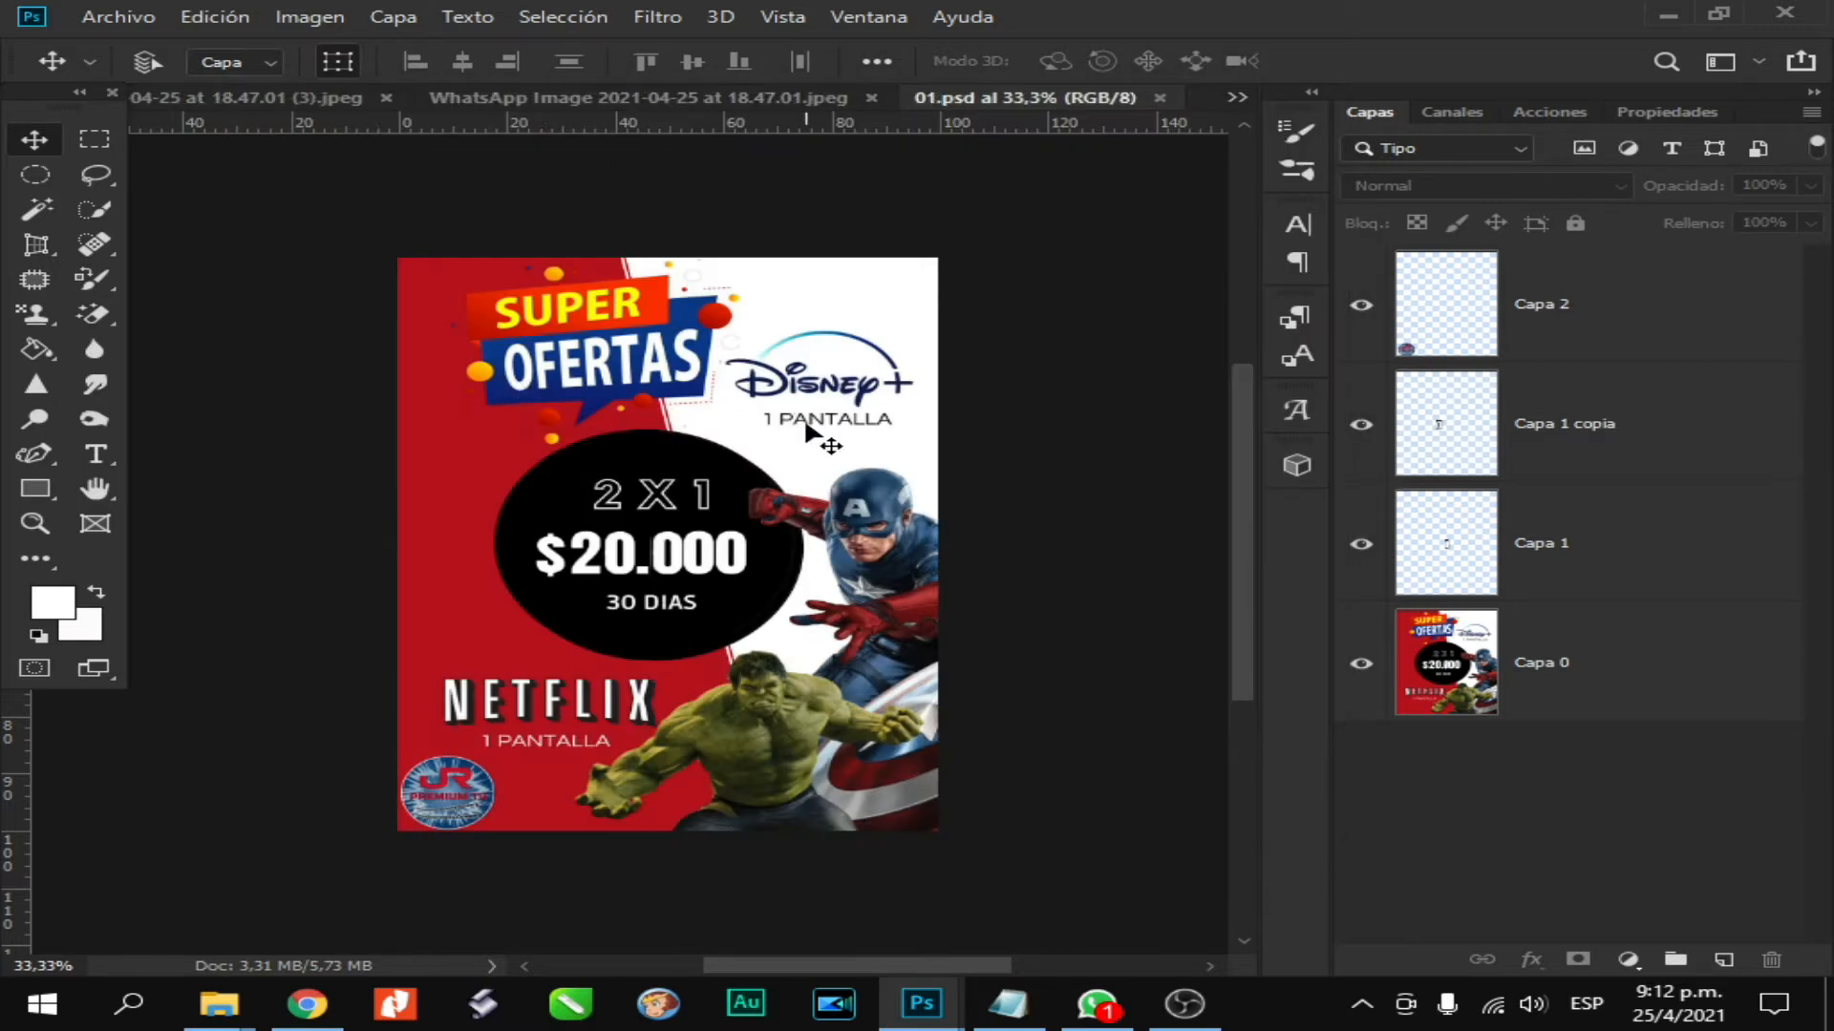
Save a copy of the 01 flyer in JPEG format
{"action": "left_click", "coordinate": [118, 16]}
{"action": "left_click", "coordinate": [191, 313]}
{"action": "left_click", "coordinate": [592, 623]}
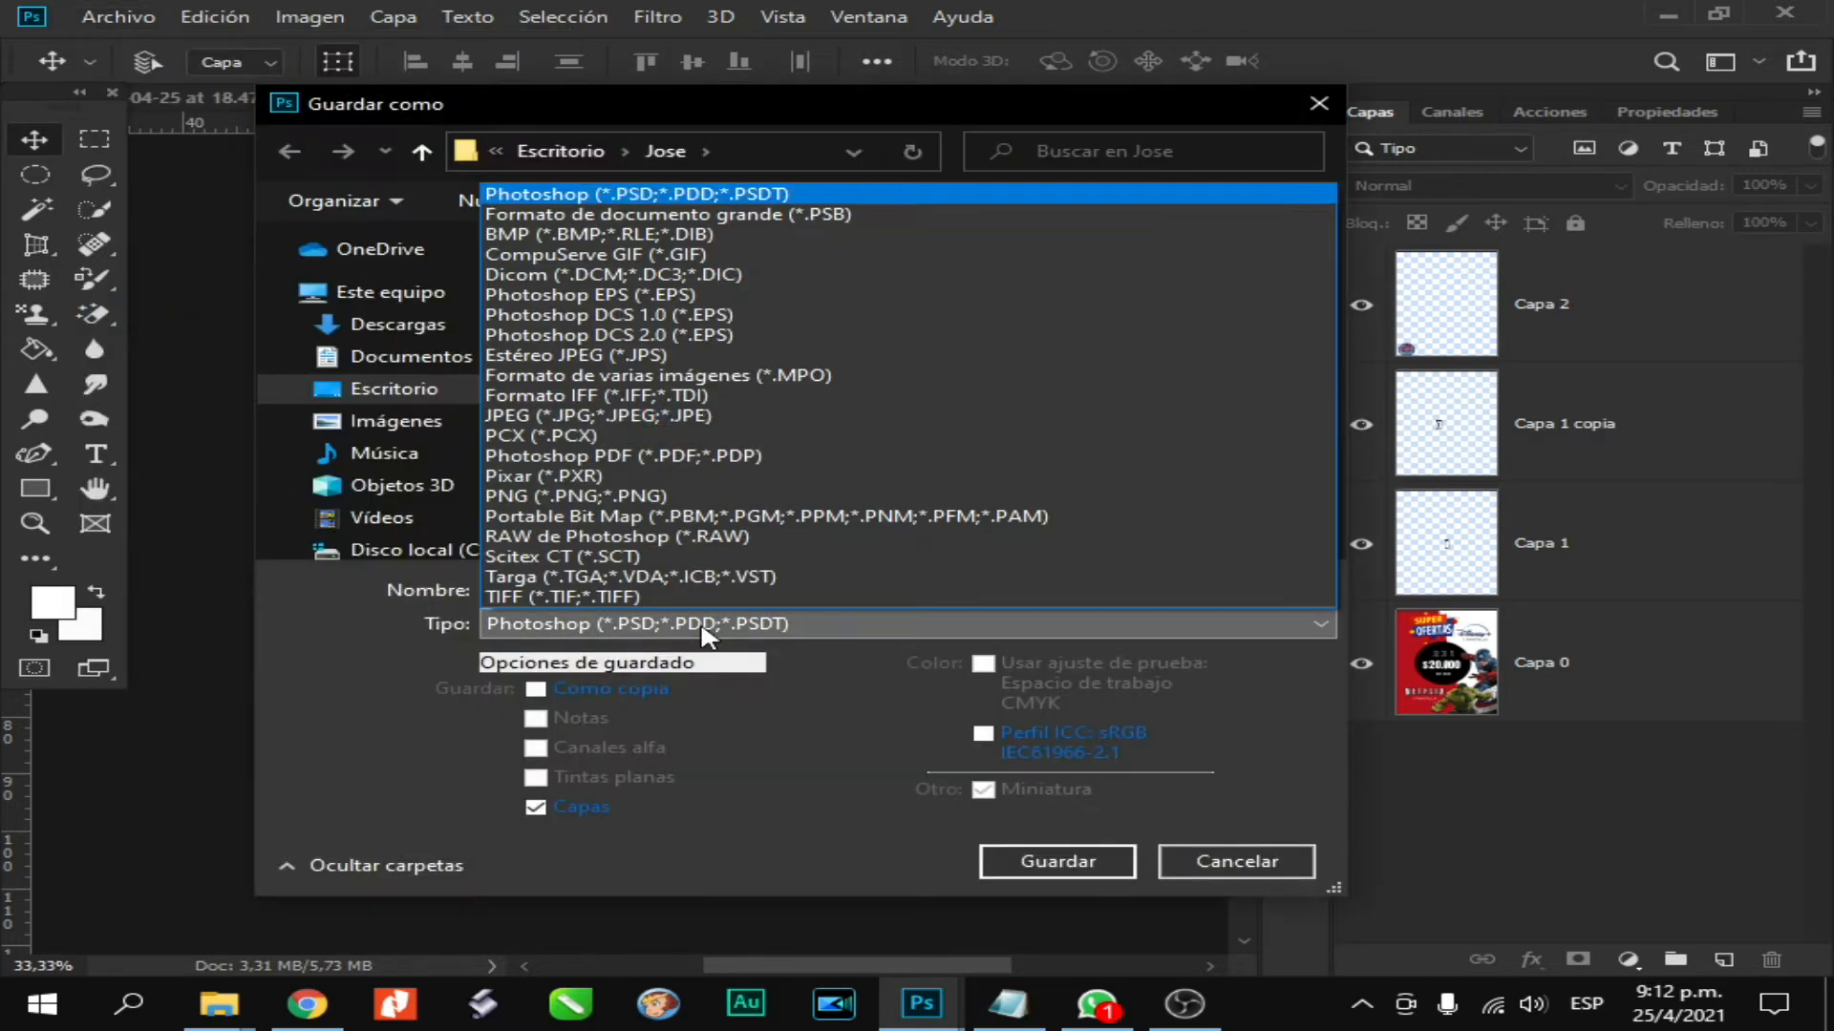
{"action": "left_click", "coordinate": [597, 425]}
{"action": "left_click", "coordinate": [1057, 863]}
{"action": "left_click", "coordinate": [1614, 553]}
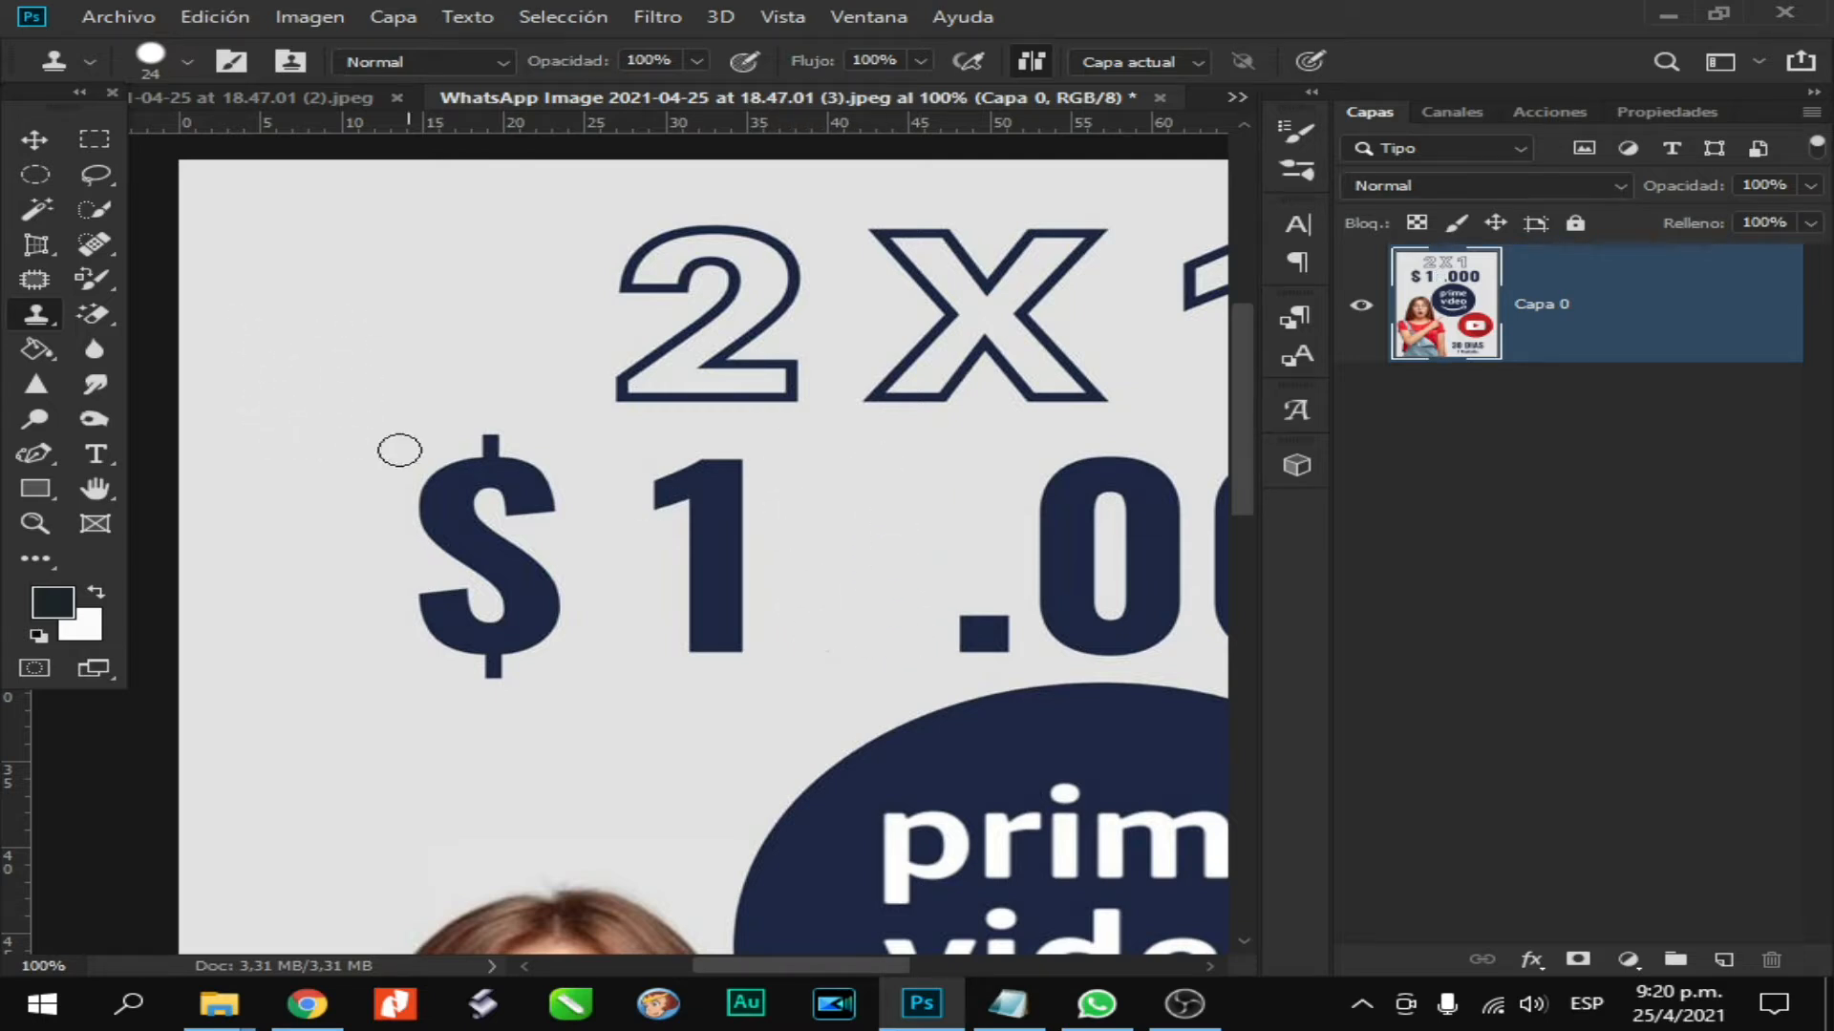
Add the text 8 between the 1 and the period of the Prime Video flyer's price, enlarged to about 167 pt
{"action": "left_click", "coordinate": [96, 454]}
{"action": "left_click", "coordinate": [811, 542]}
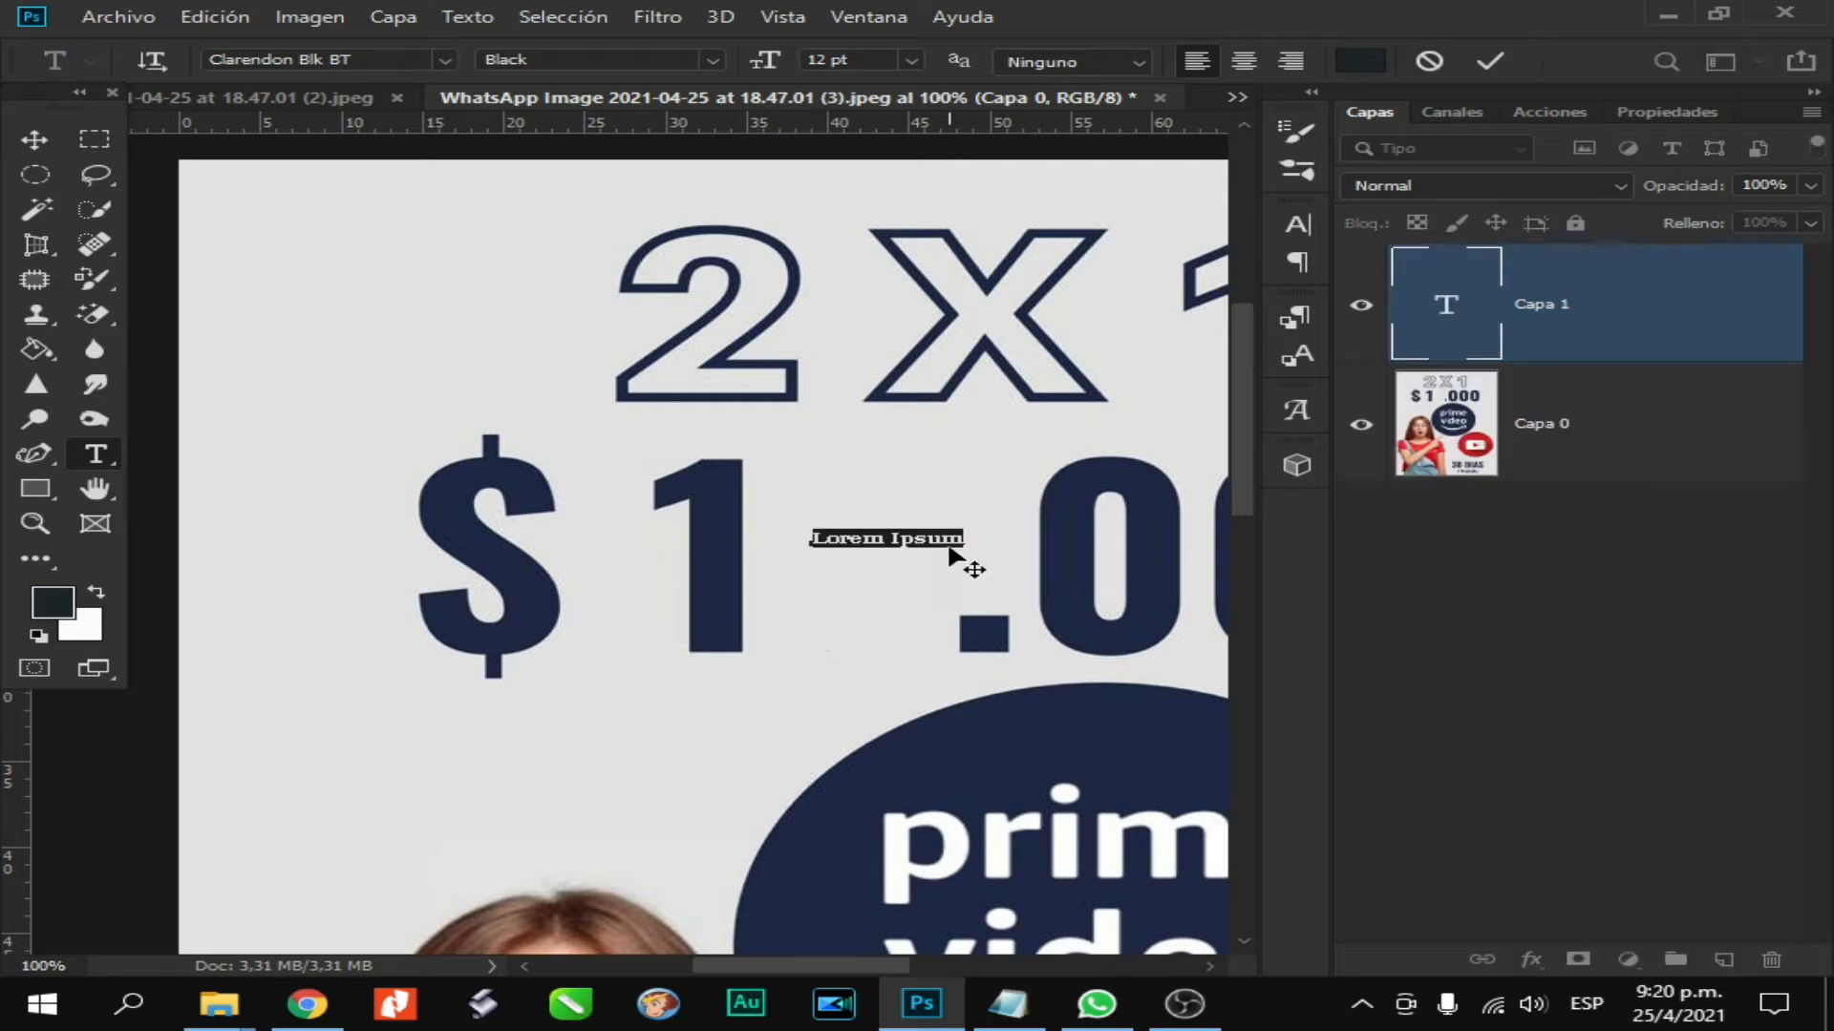
{"action": "left_click", "coordinate": [53, 146]}
{"action": "left_click_drag", "start_coordinate": [832, 559], "coordinate": [907, 650]}
{"action": "left_click_drag", "start_coordinate": [871, 564], "coordinate": [876, 694]}
{"action": "left_click_drag", "start_coordinate": [873, 582], "coordinate": [876, 564]}
{"action": "left_click_drag", "start_coordinate": [851, 452], "coordinate": [853, 437]}
{"action": "double_click", "coordinate": [822, 477]}
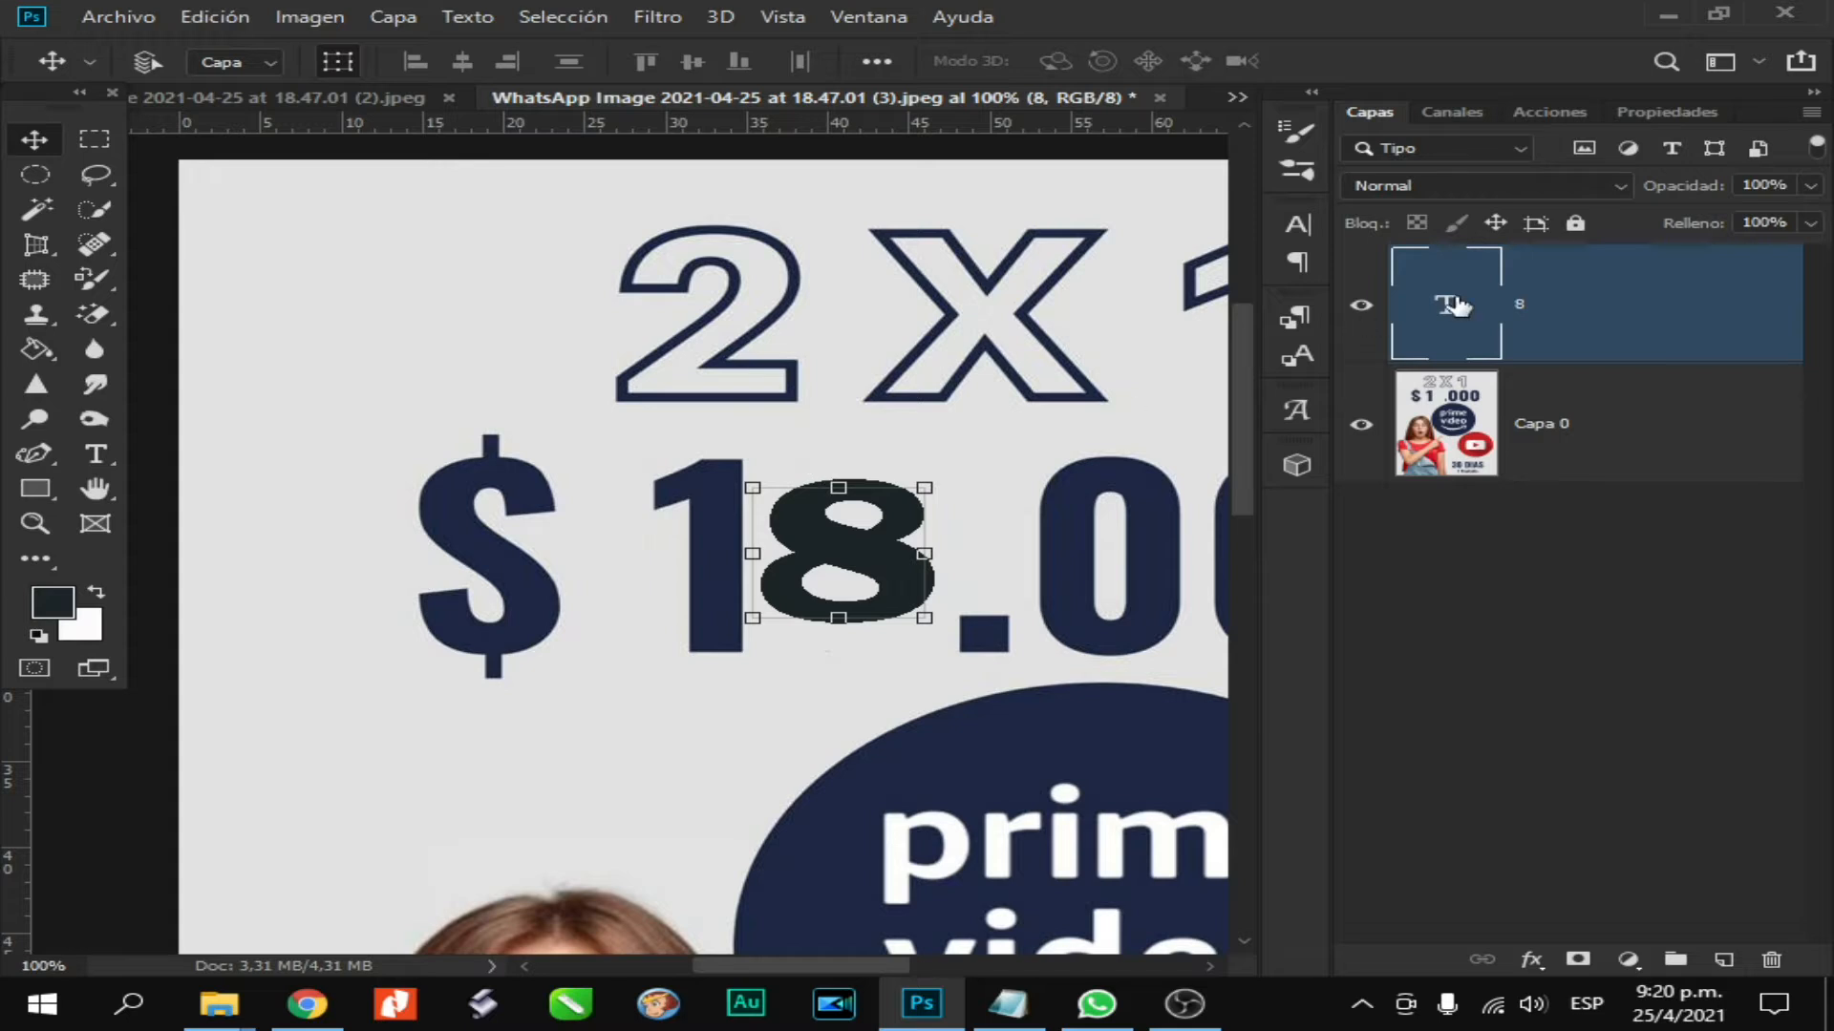
Set the colour of the 8 to the price's dark blue, 1e2744
{"action": "double_click", "coordinate": [1447, 304]}
{"action": "left_click", "coordinate": [52, 602]}
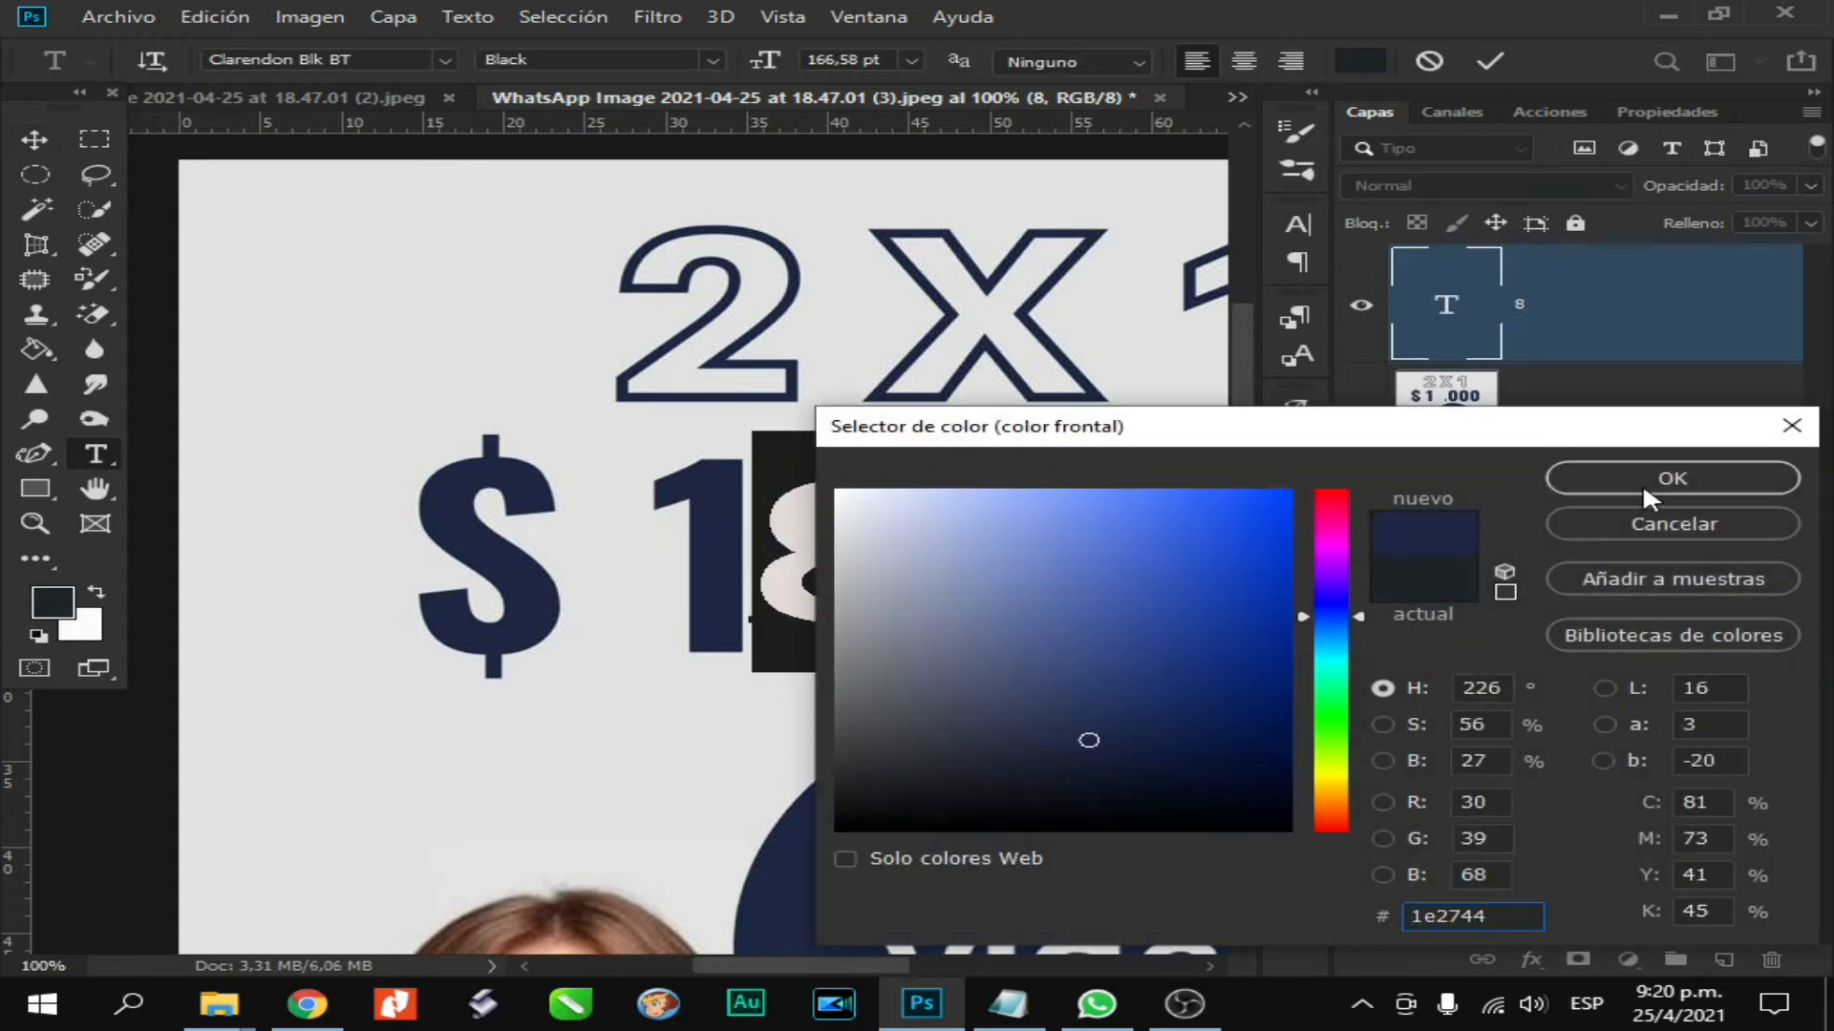
{"action": "left_click", "coordinate": [1671, 475]}
Scale the 8 to about 116% and reposition it between the 1 and the period
{"action": "left_click", "coordinate": [1433, 295]}
{"action": "key", "text": "ctrl+t"}
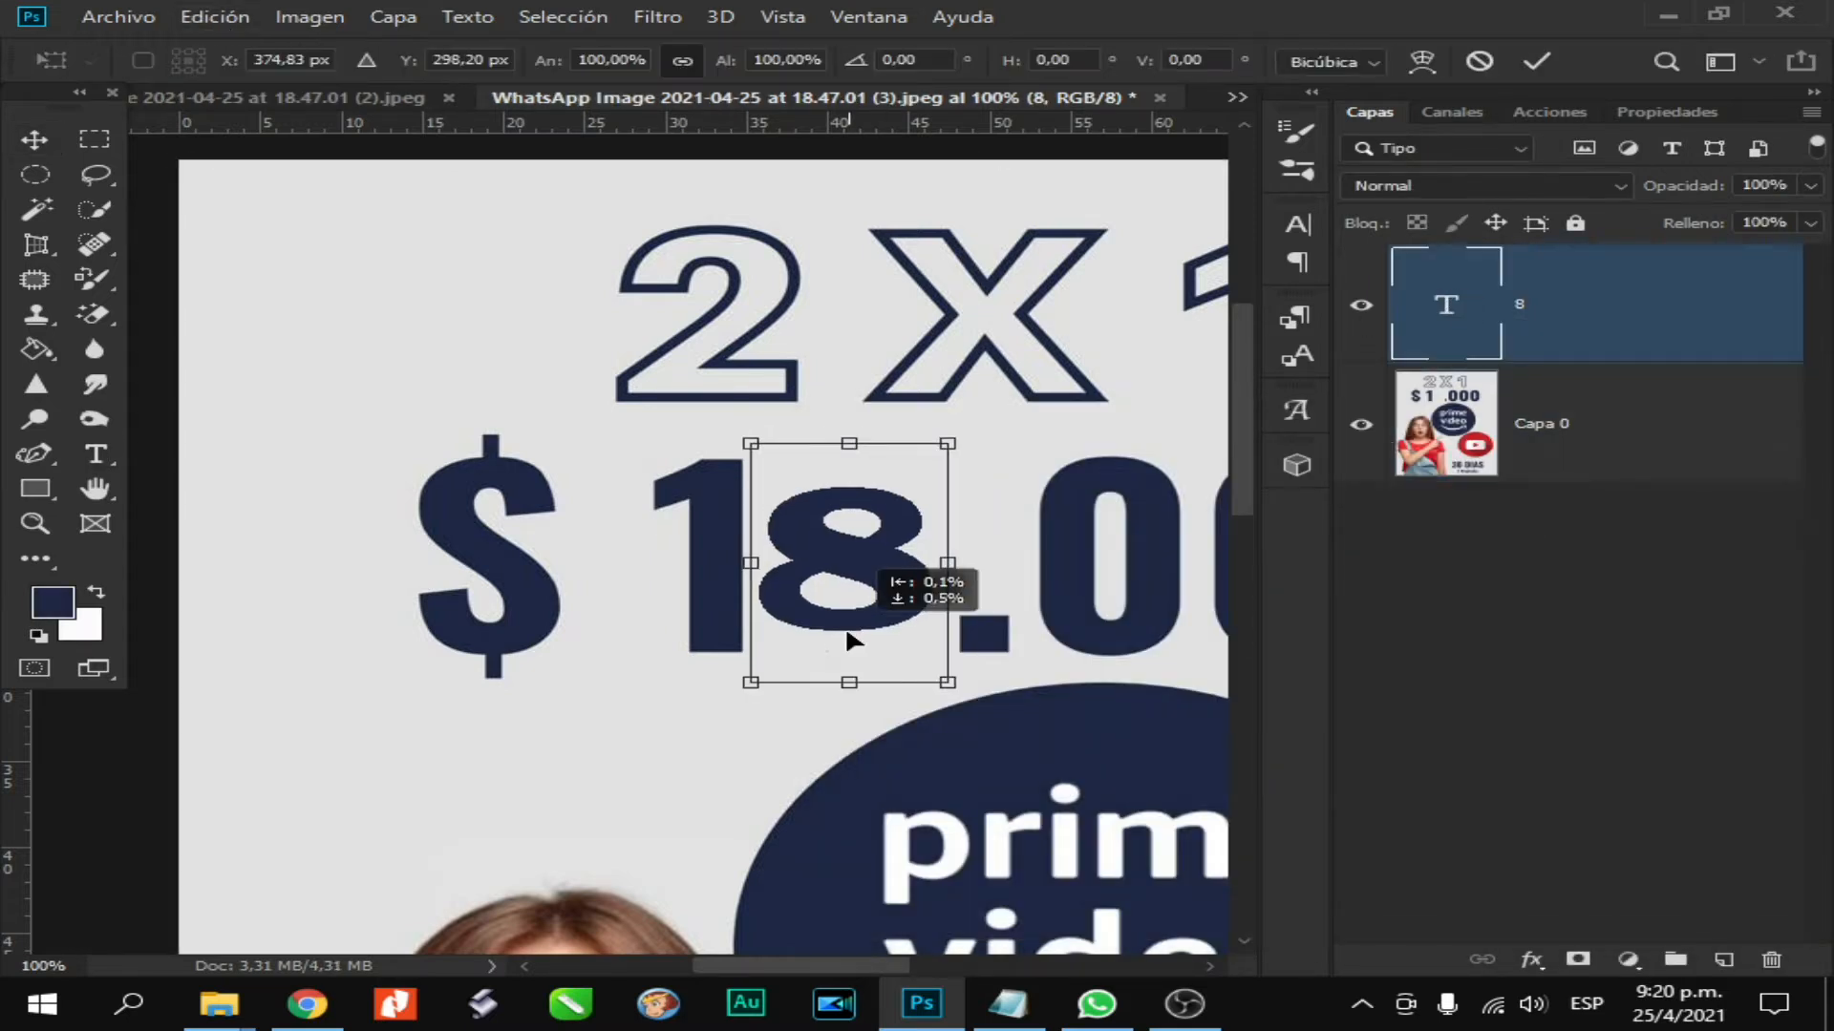
{"action": "left_click_drag", "start_coordinate": [850, 462], "coordinate": [854, 423]}
{"action": "left_click_drag", "start_coordinate": [829, 563], "coordinate": [839, 555]}
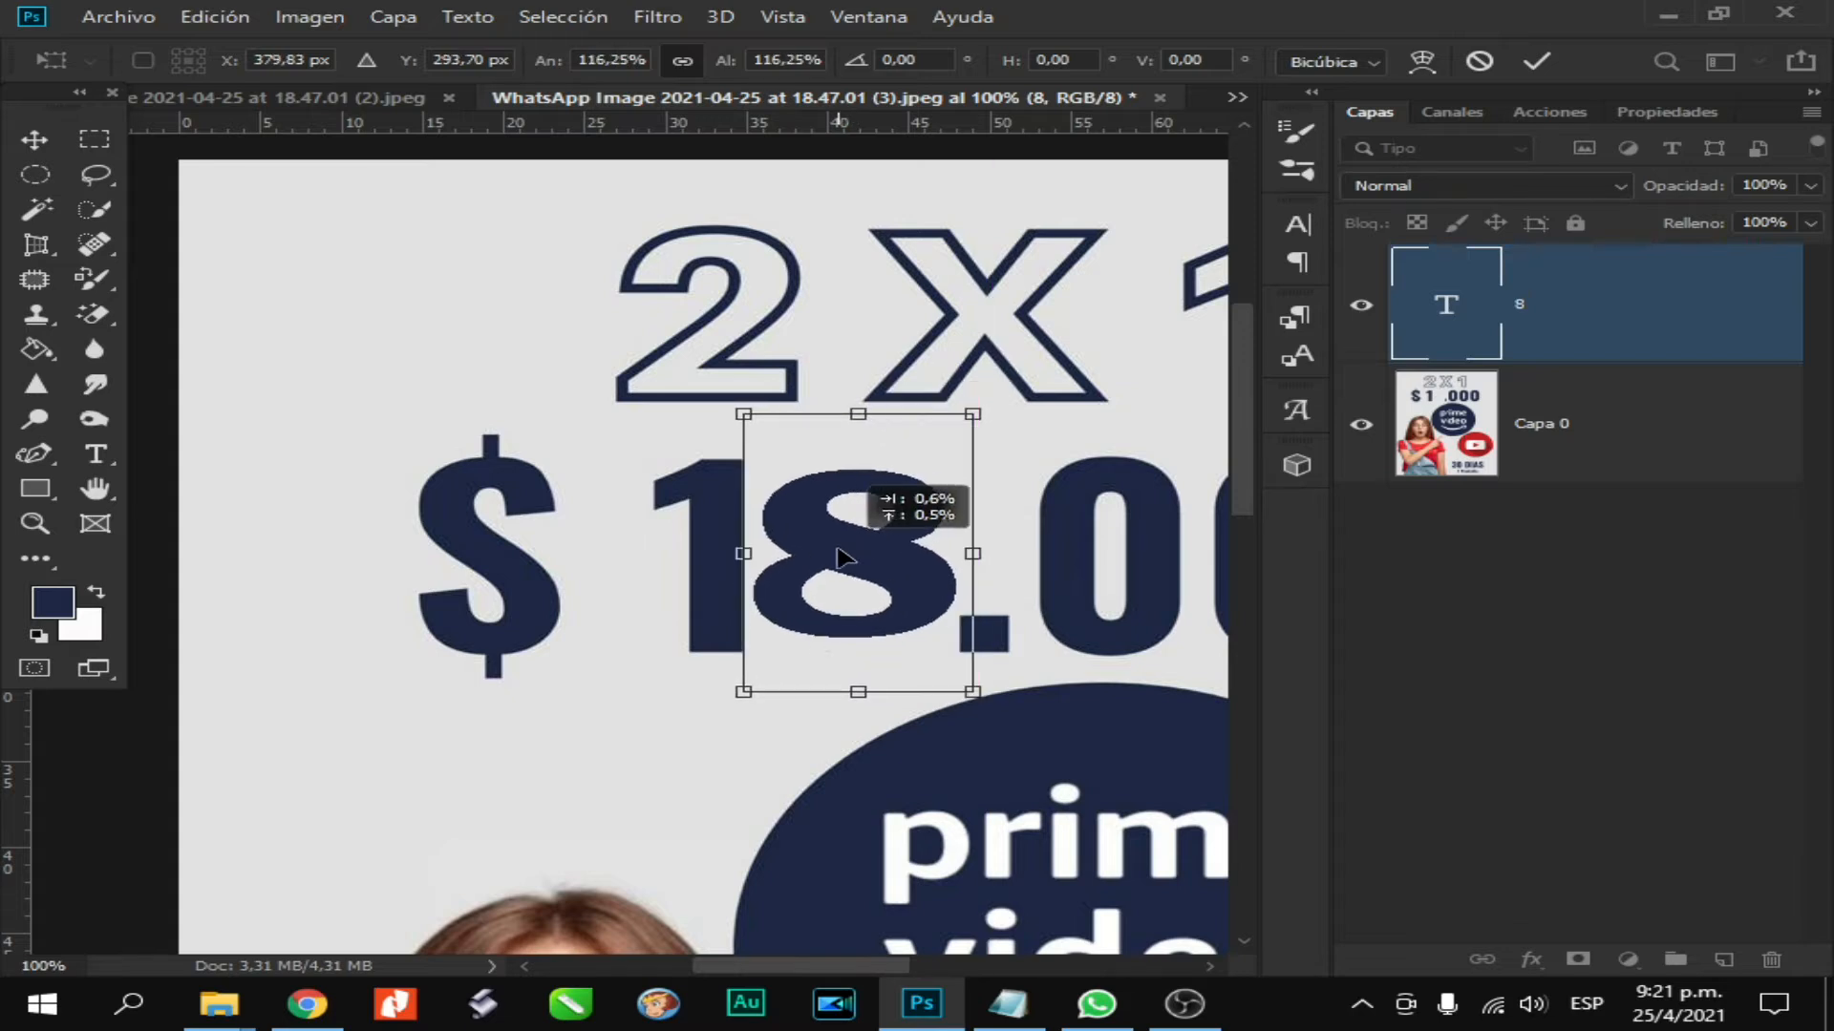
{"action": "key", "text": "Return"}
{"action": "left_click", "coordinate": [1470, 593]}
Change the font of the 8 to Arial Rounded MT Bold and align the digit with the rest of the price
{"action": "double_click", "coordinate": [1432, 295]}
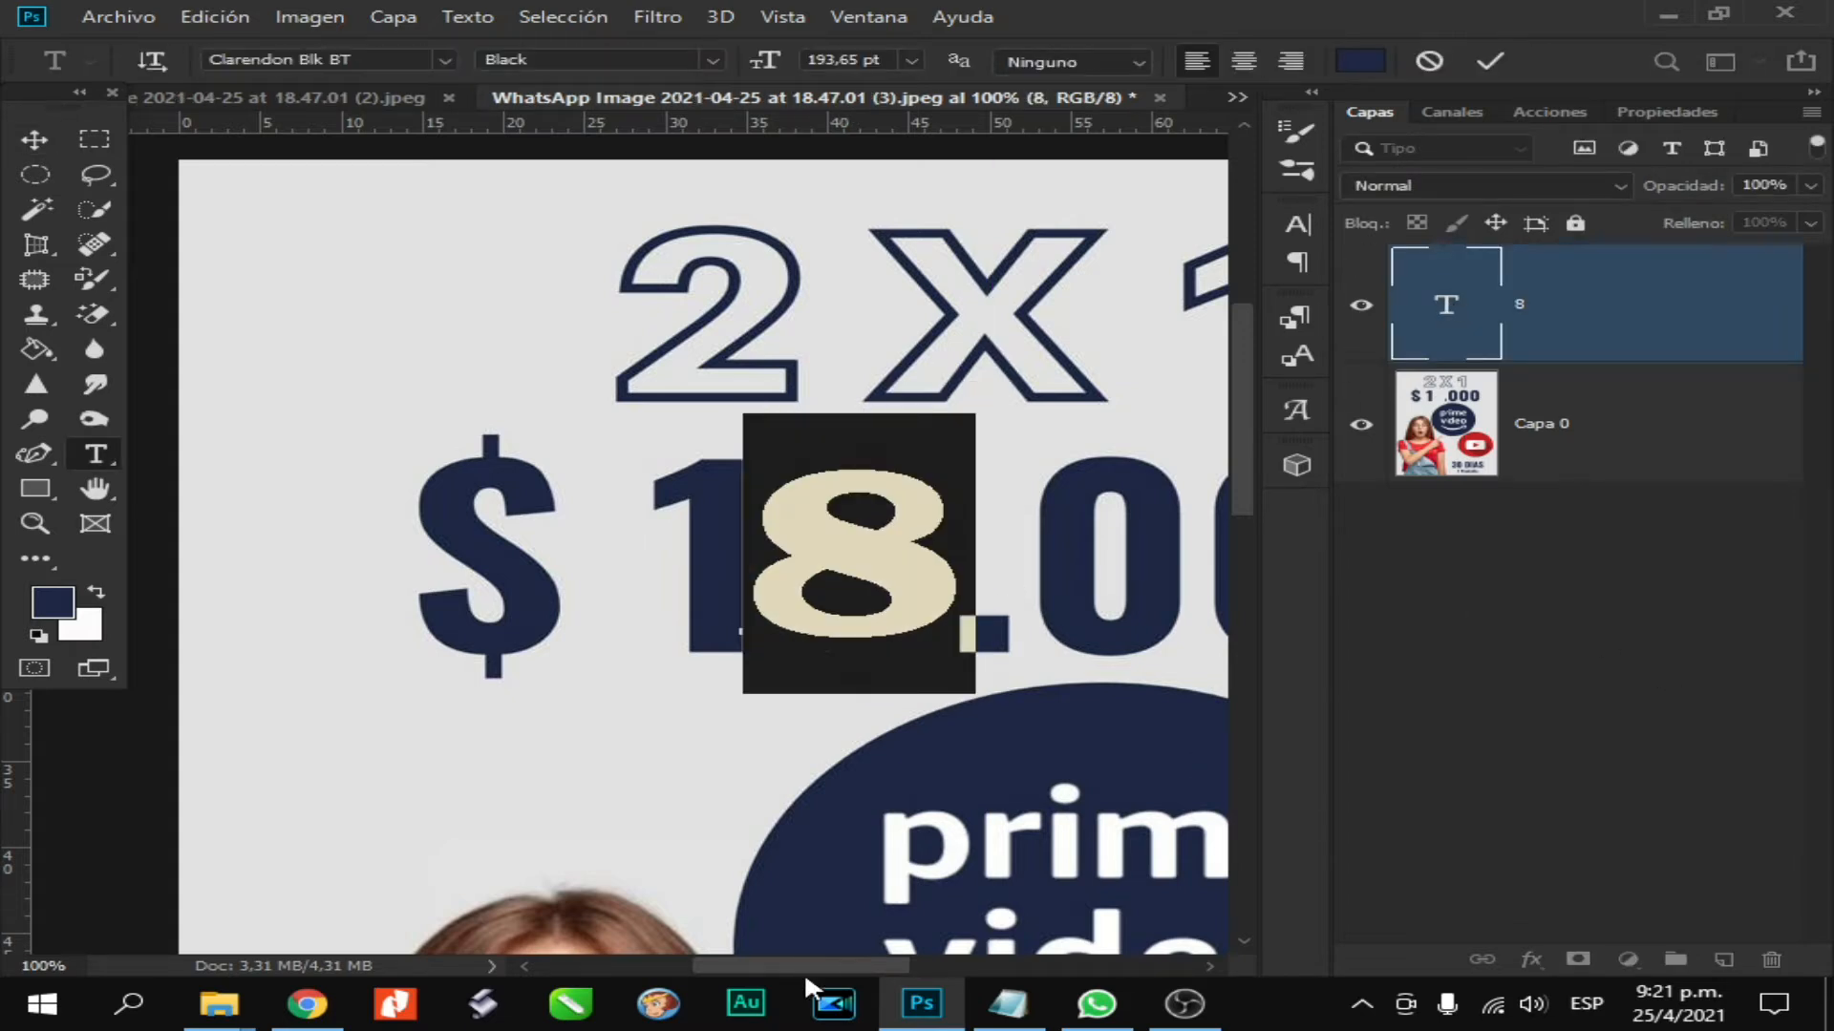
{"action": "scroll", "coordinate": [804, 971], "scroll_direction": "left", "scroll_amount": 5}
{"action": "left_click", "coordinate": [439, 59]}
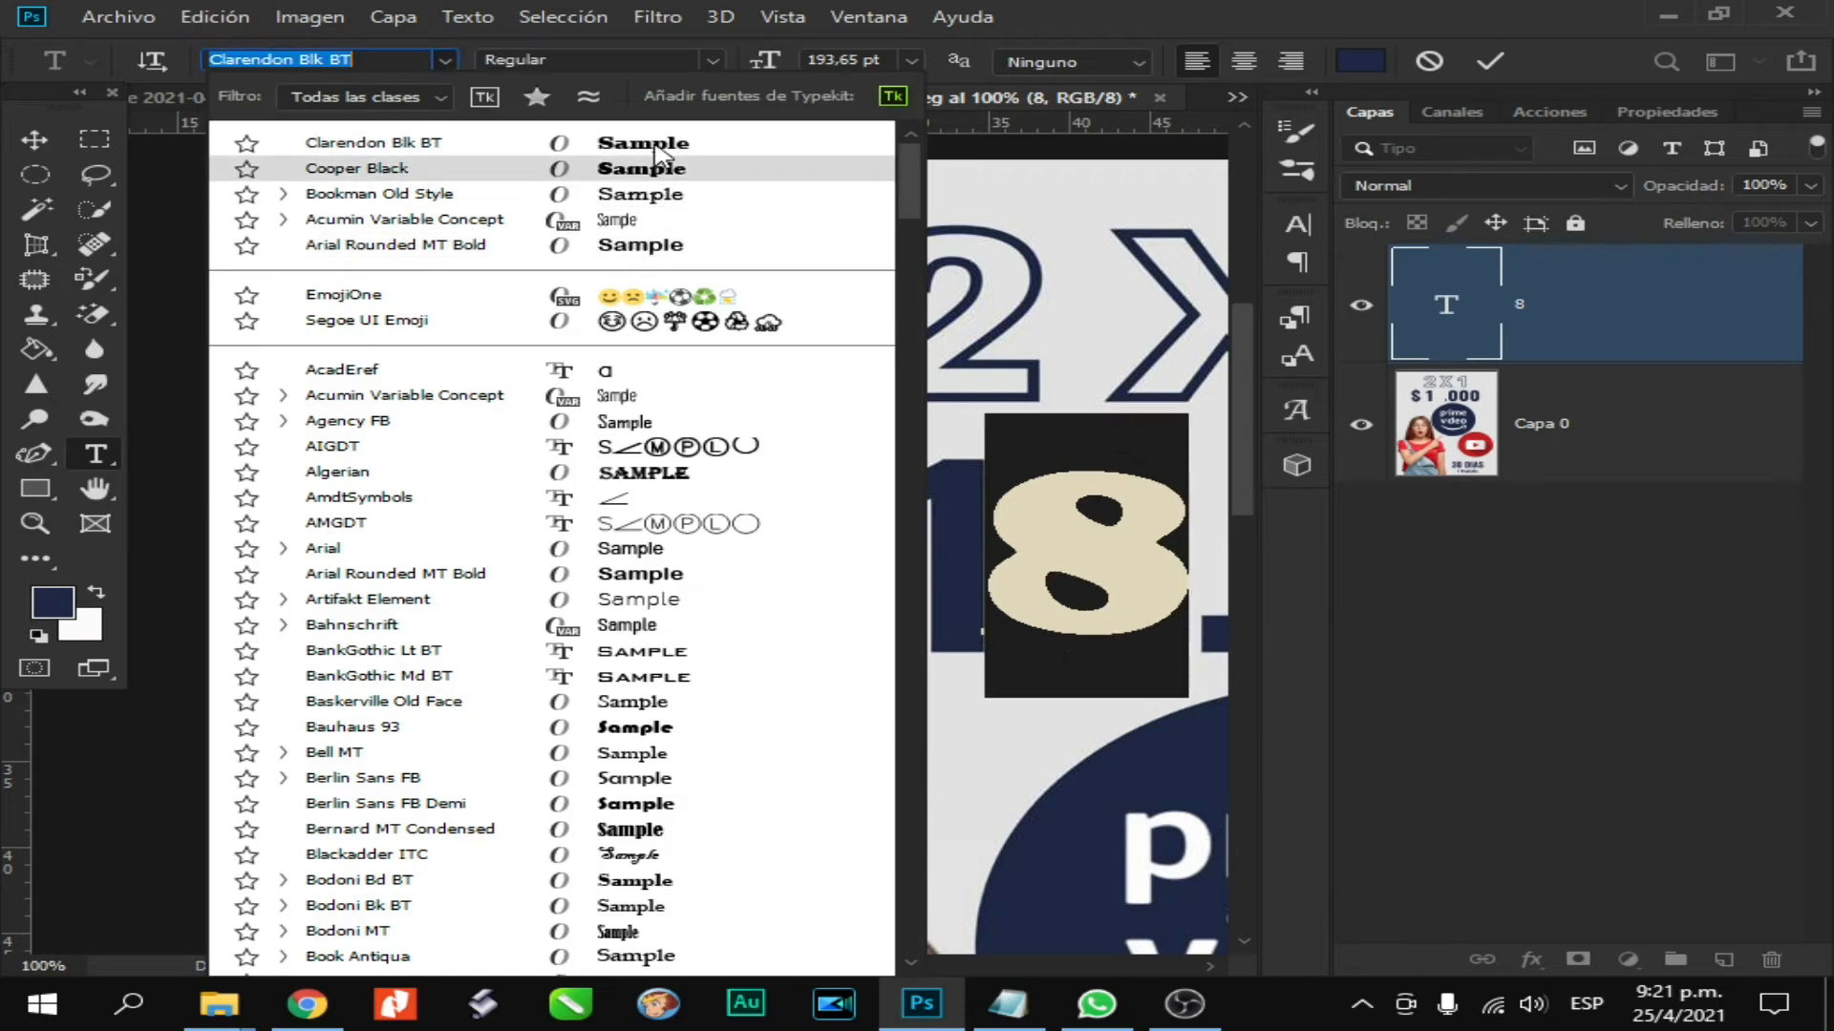
{"action": "left_click", "coordinate": [658, 246]}
{"action": "left_click", "coordinate": [1448, 610]}
{"action": "left_click_drag", "start_coordinate": [821, 958], "coordinate": [883, 958]}
{"action": "left_click_drag", "start_coordinate": [740, 525], "coordinate": [783, 561]}
{"action": "left_click", "coordinate": [1587, 604]}
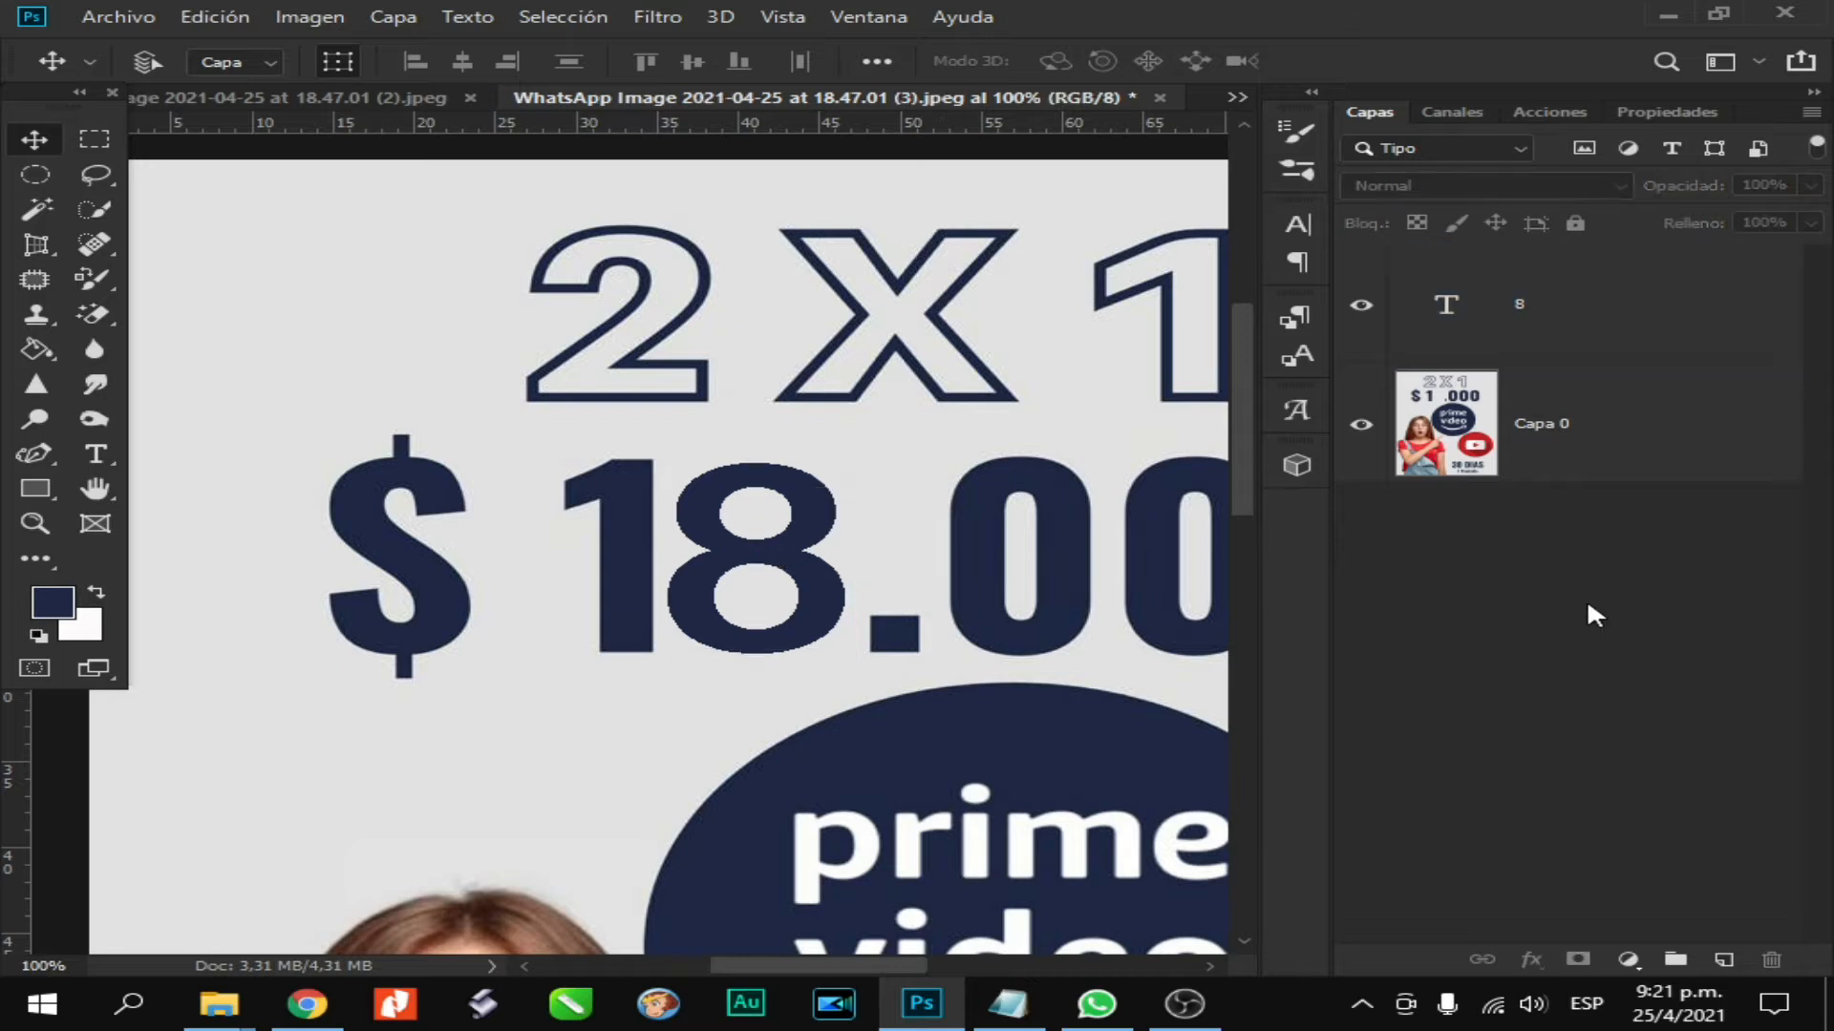
Change the font of the 8 to Bahnschrift
{"action": "left_click", "coordinate": [1424, 298]}
{"action": "left_click_drag", "start_coordinate": [828, 966], "coordinate": [761, 982]}
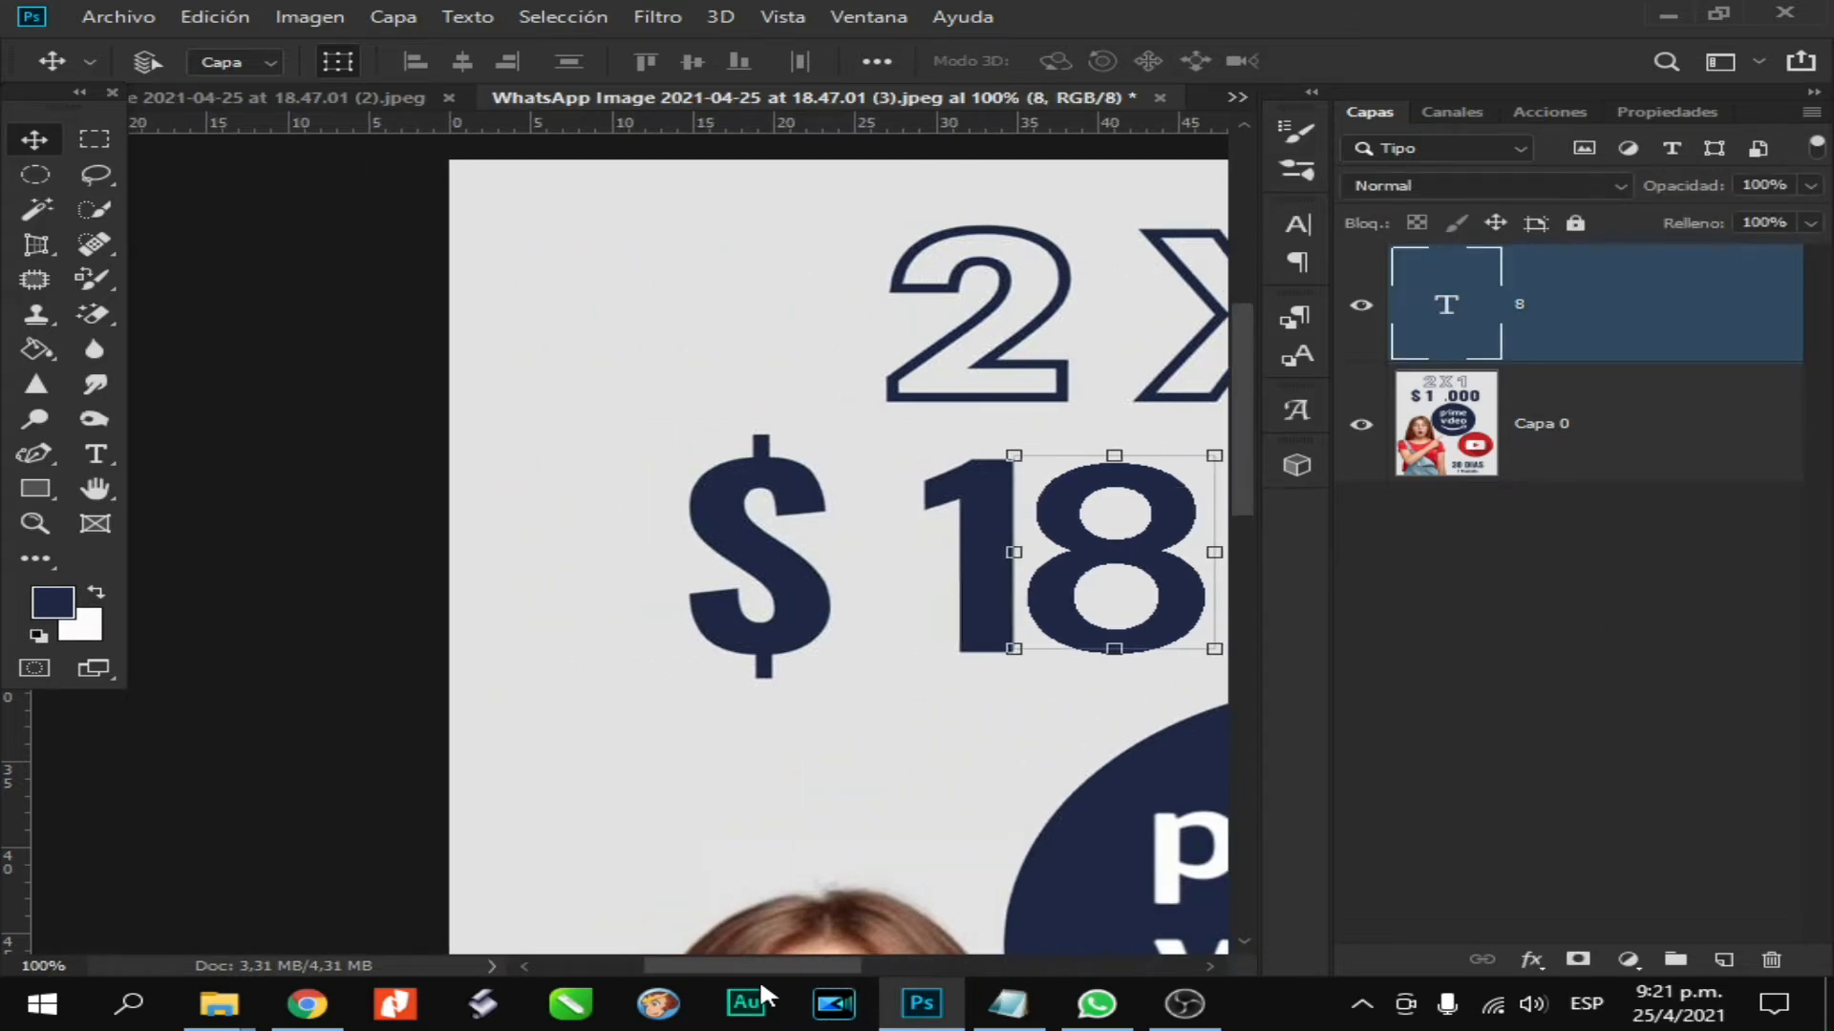
{"action": "double_click", "coordinate": [1447, 306]}
{"action": "left_click", "coordinate": [443, 59]}
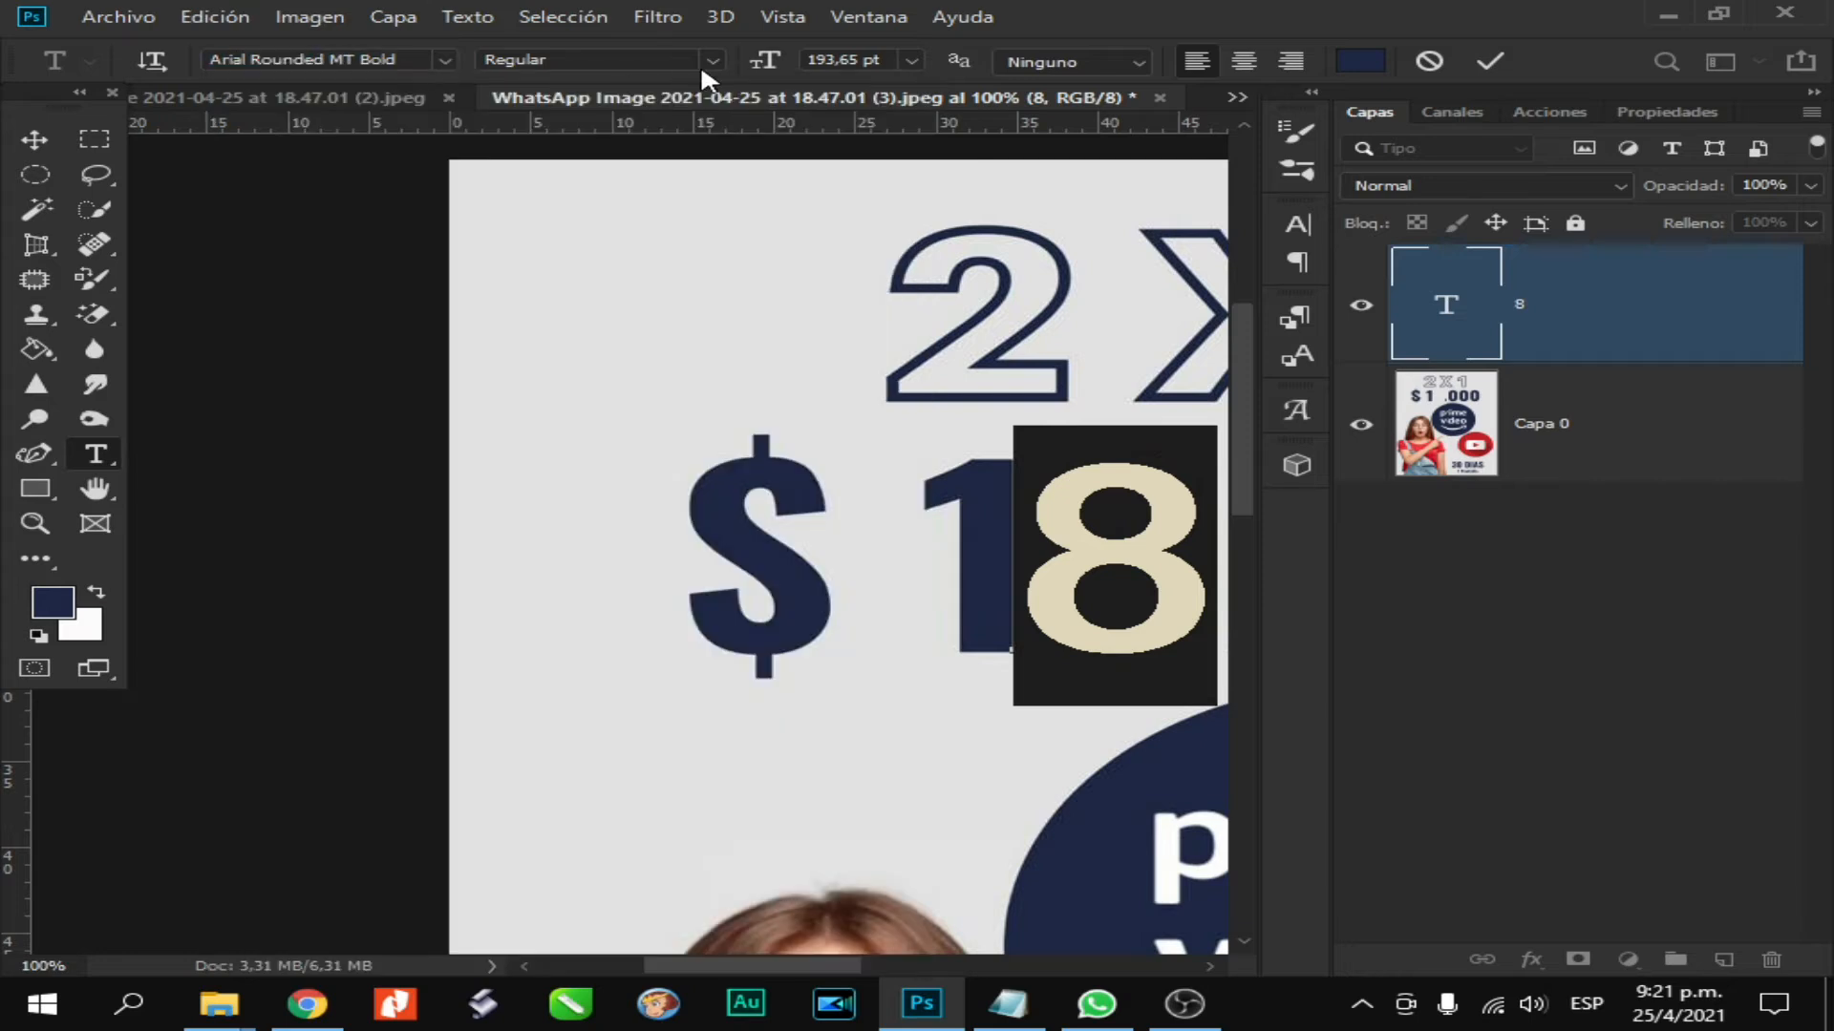
{"action": "left_click", "coordinate": [445, 61]}
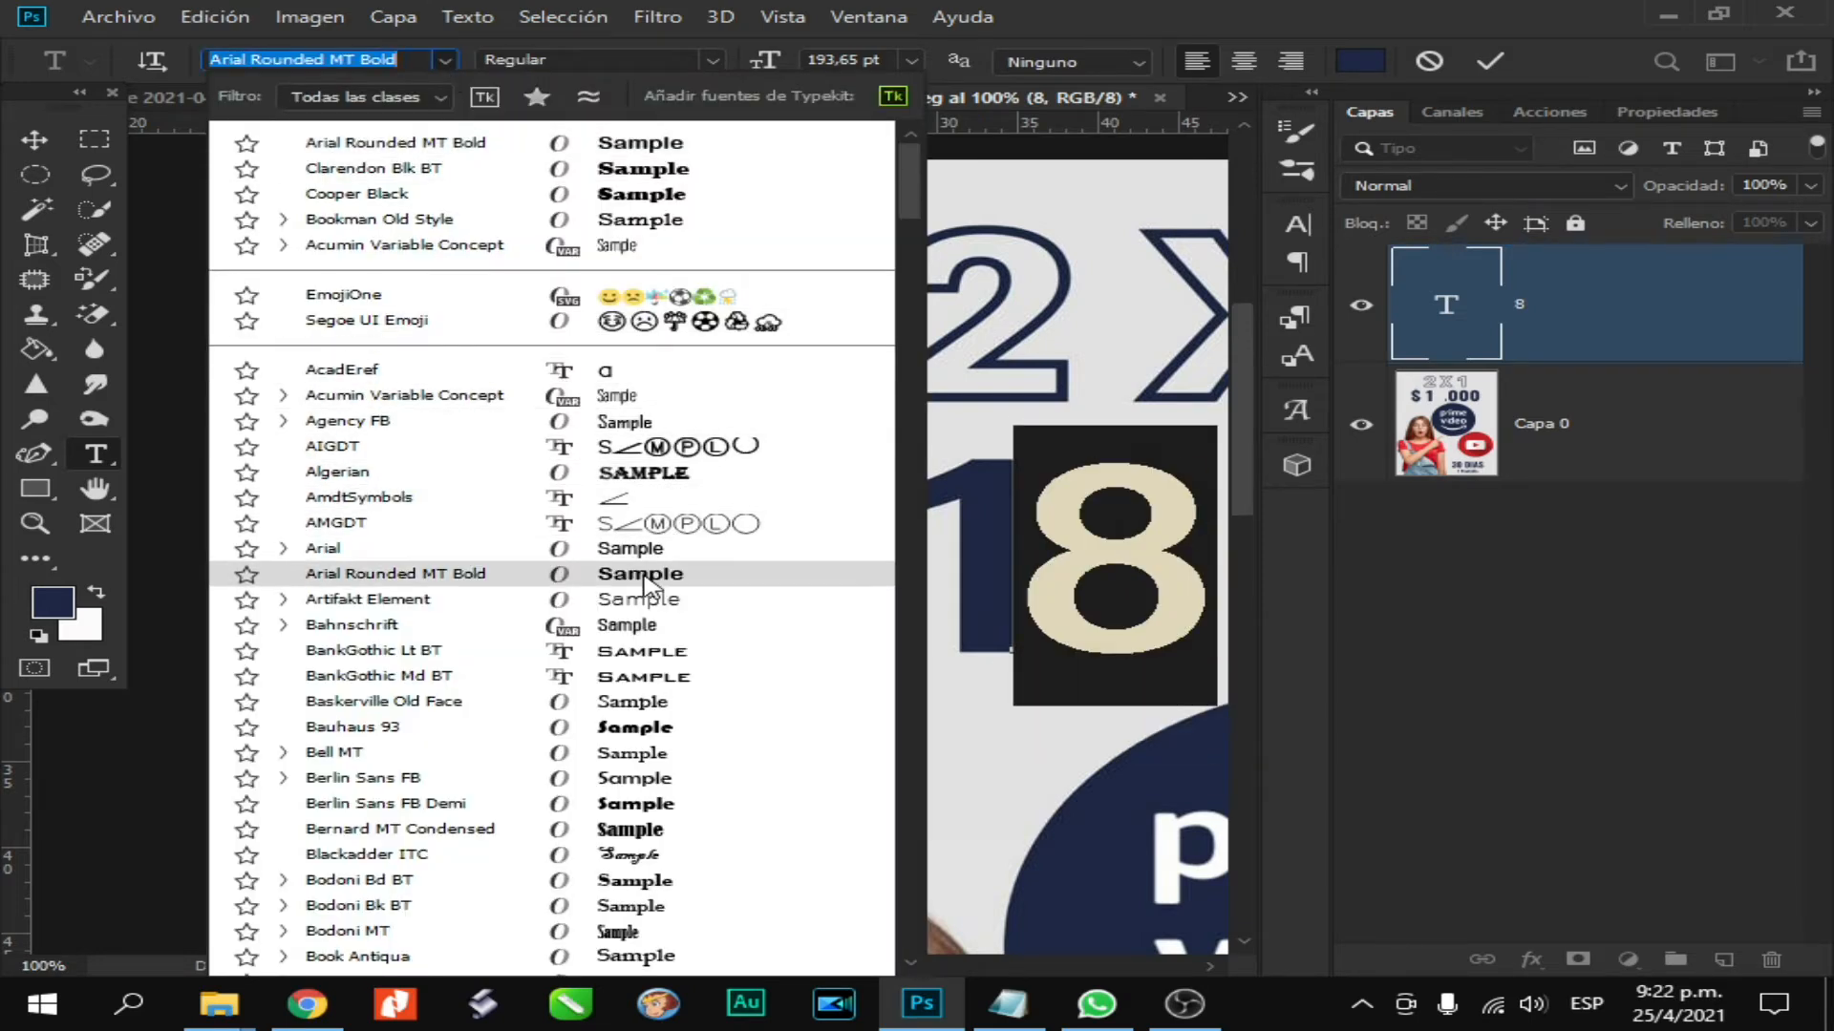
{"action": "left_click", "coordinate": [638, 624]}
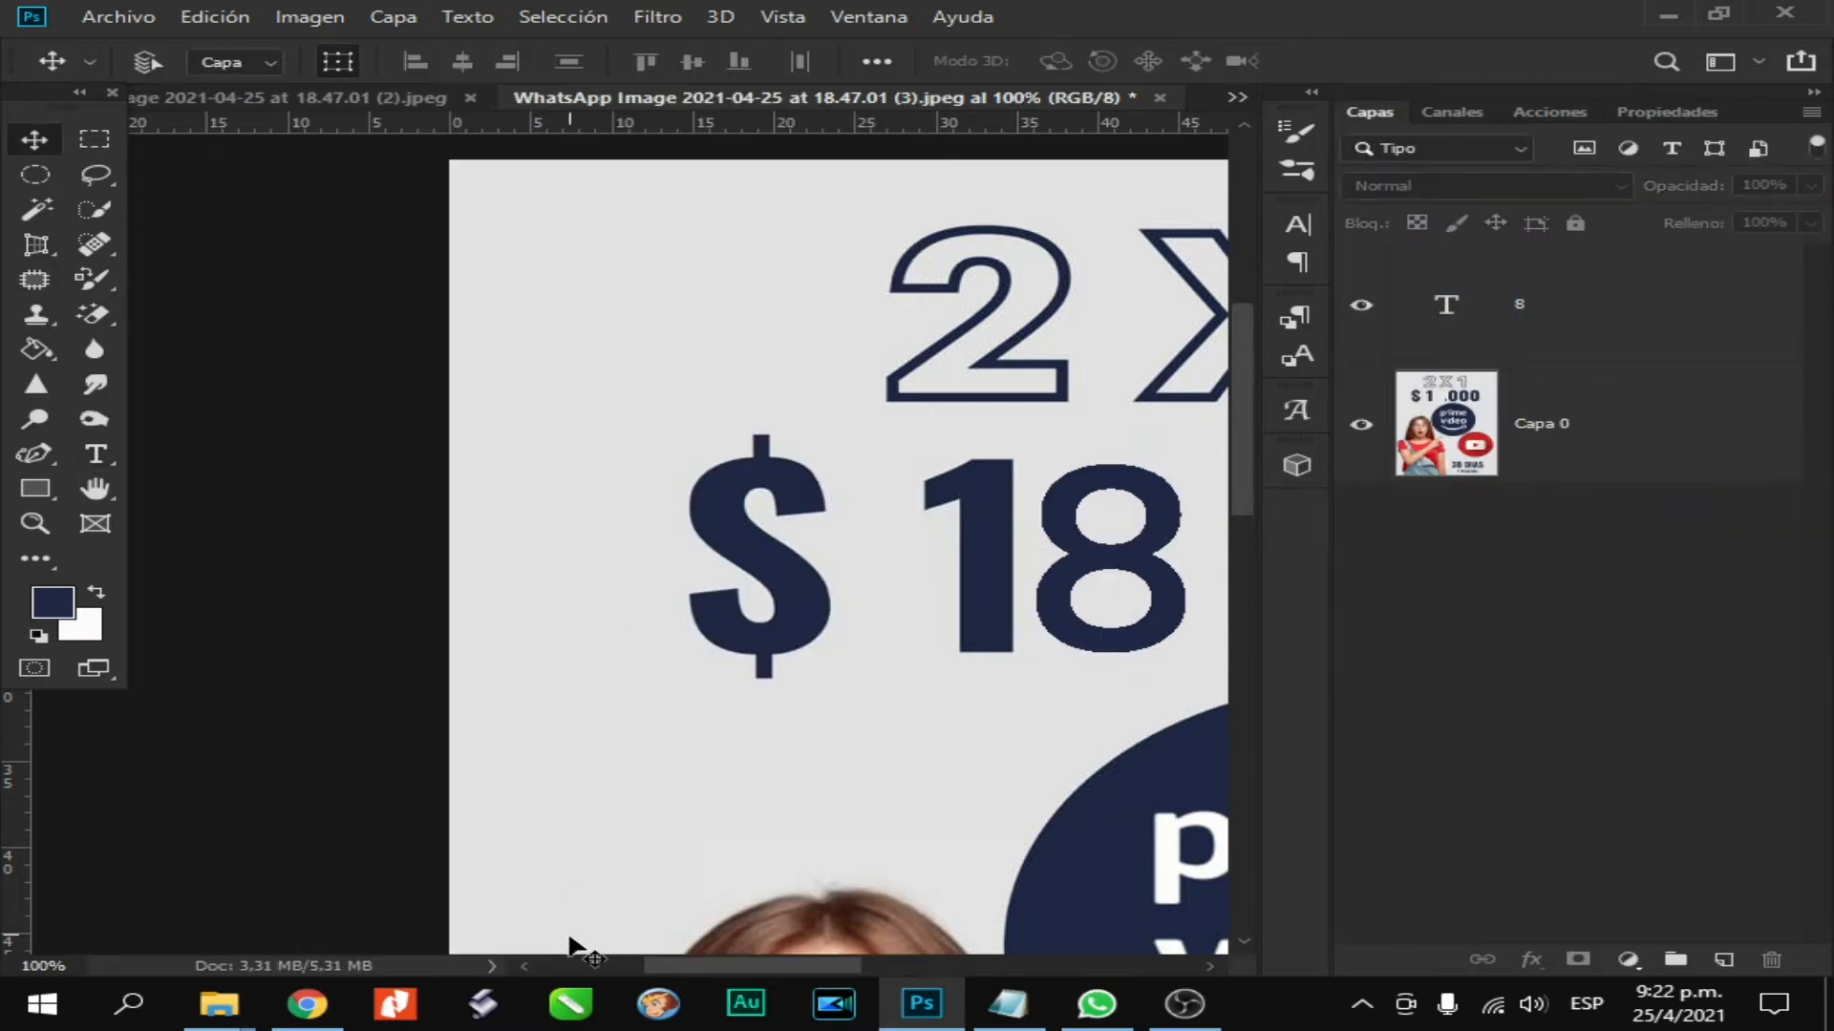
{"action": "left_click_drag", "start_coordinate": [702, 965], "coordinate": [755, 965]}
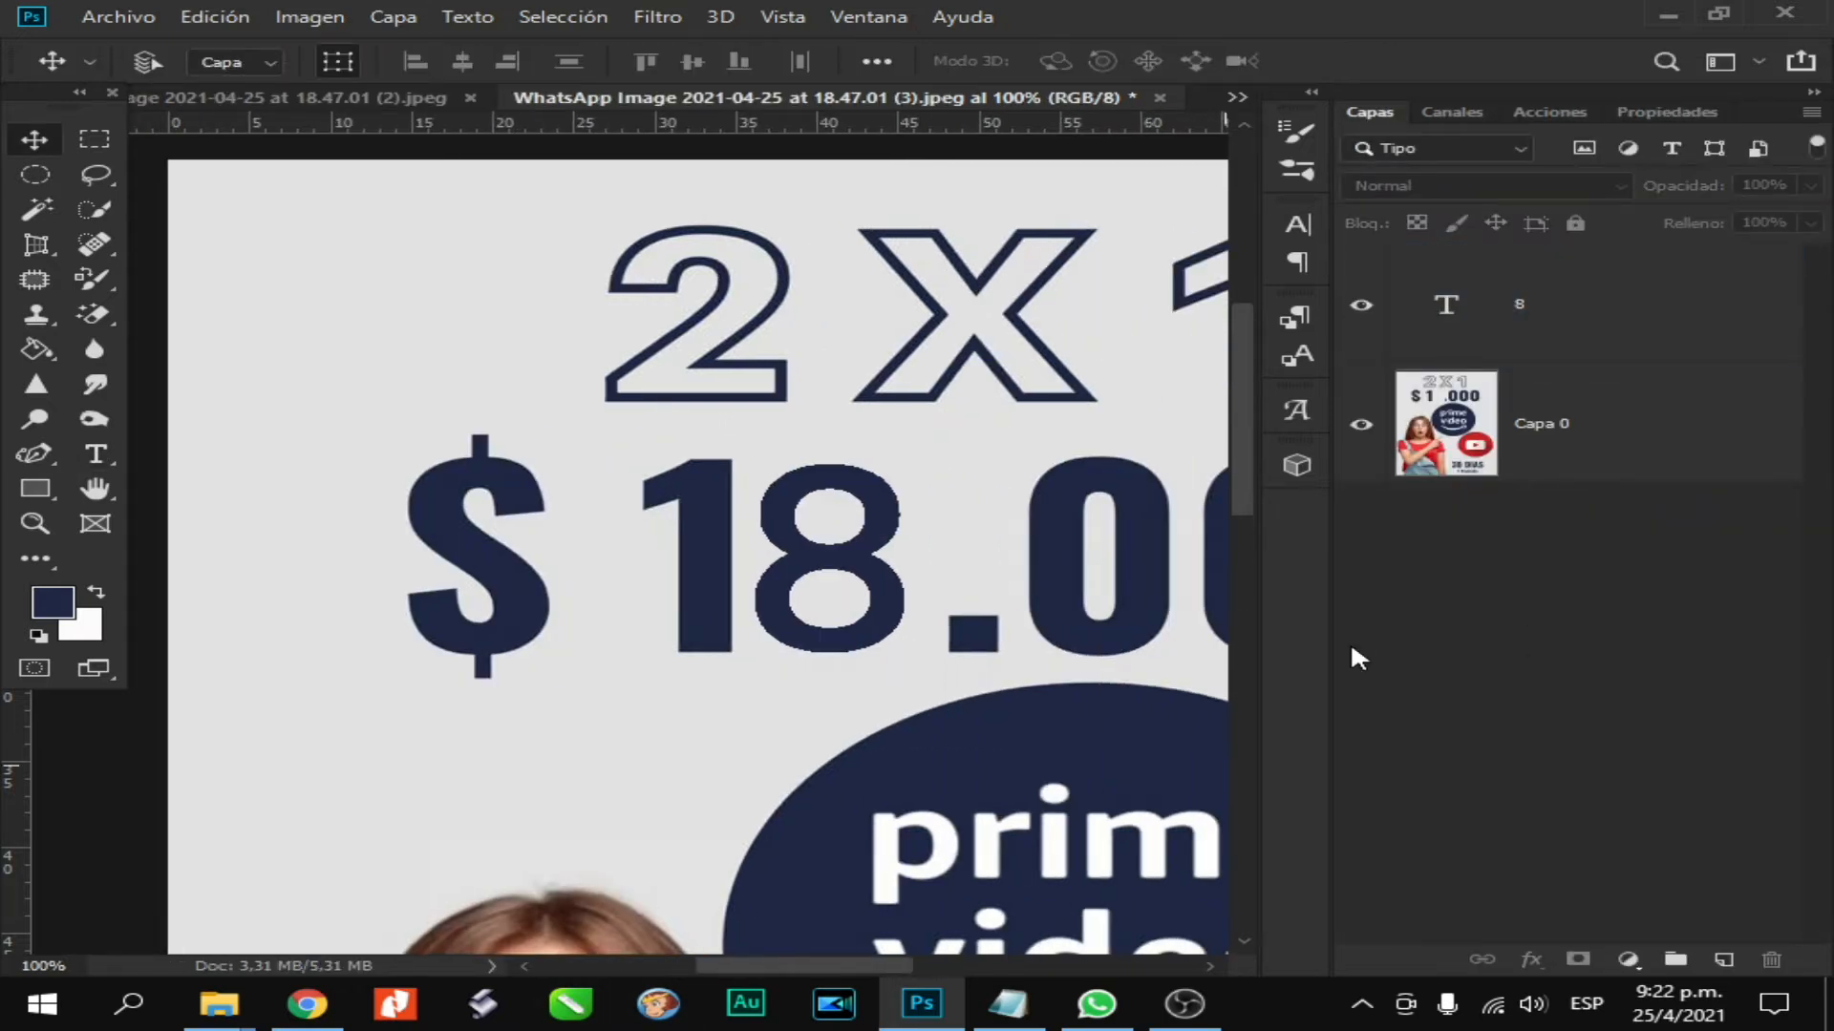
Set the font style of the 8 to Bahnschrift Bold Condensed
{"action": "double_click", "coordinate": [1457, 302]}
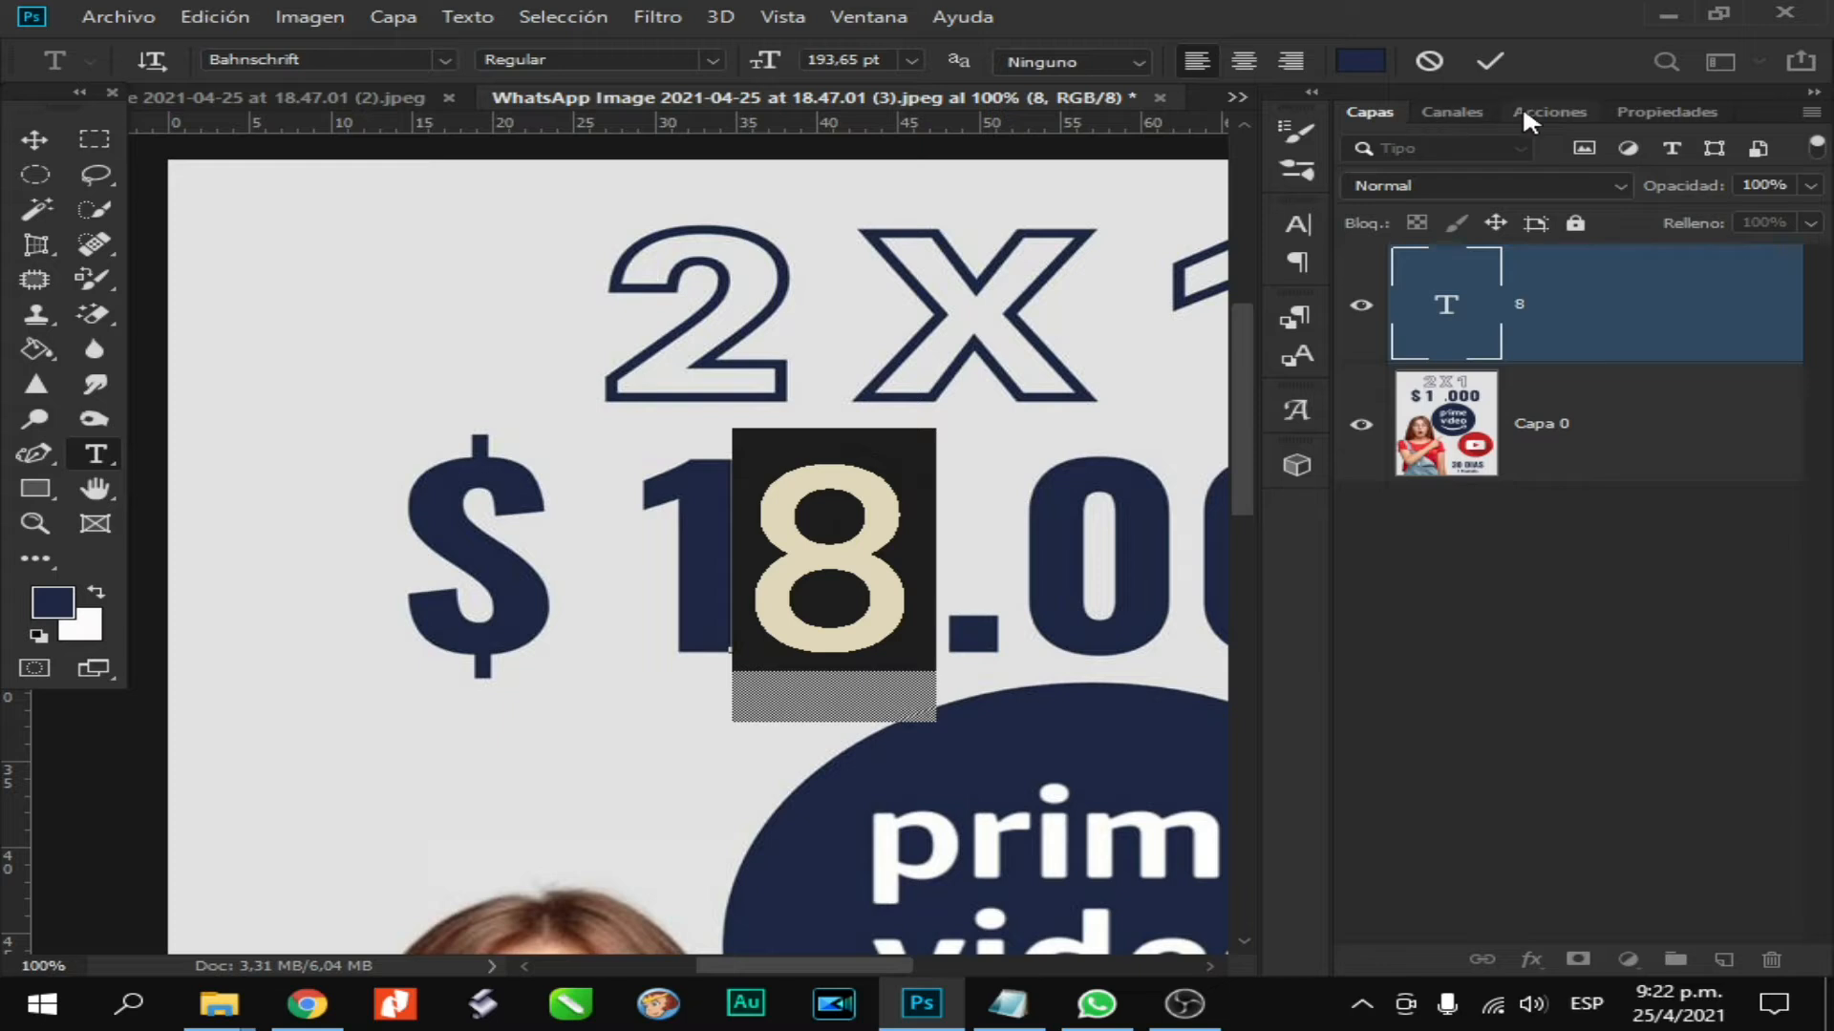
{"action": "left_click", "coordinate": [712, 60]}
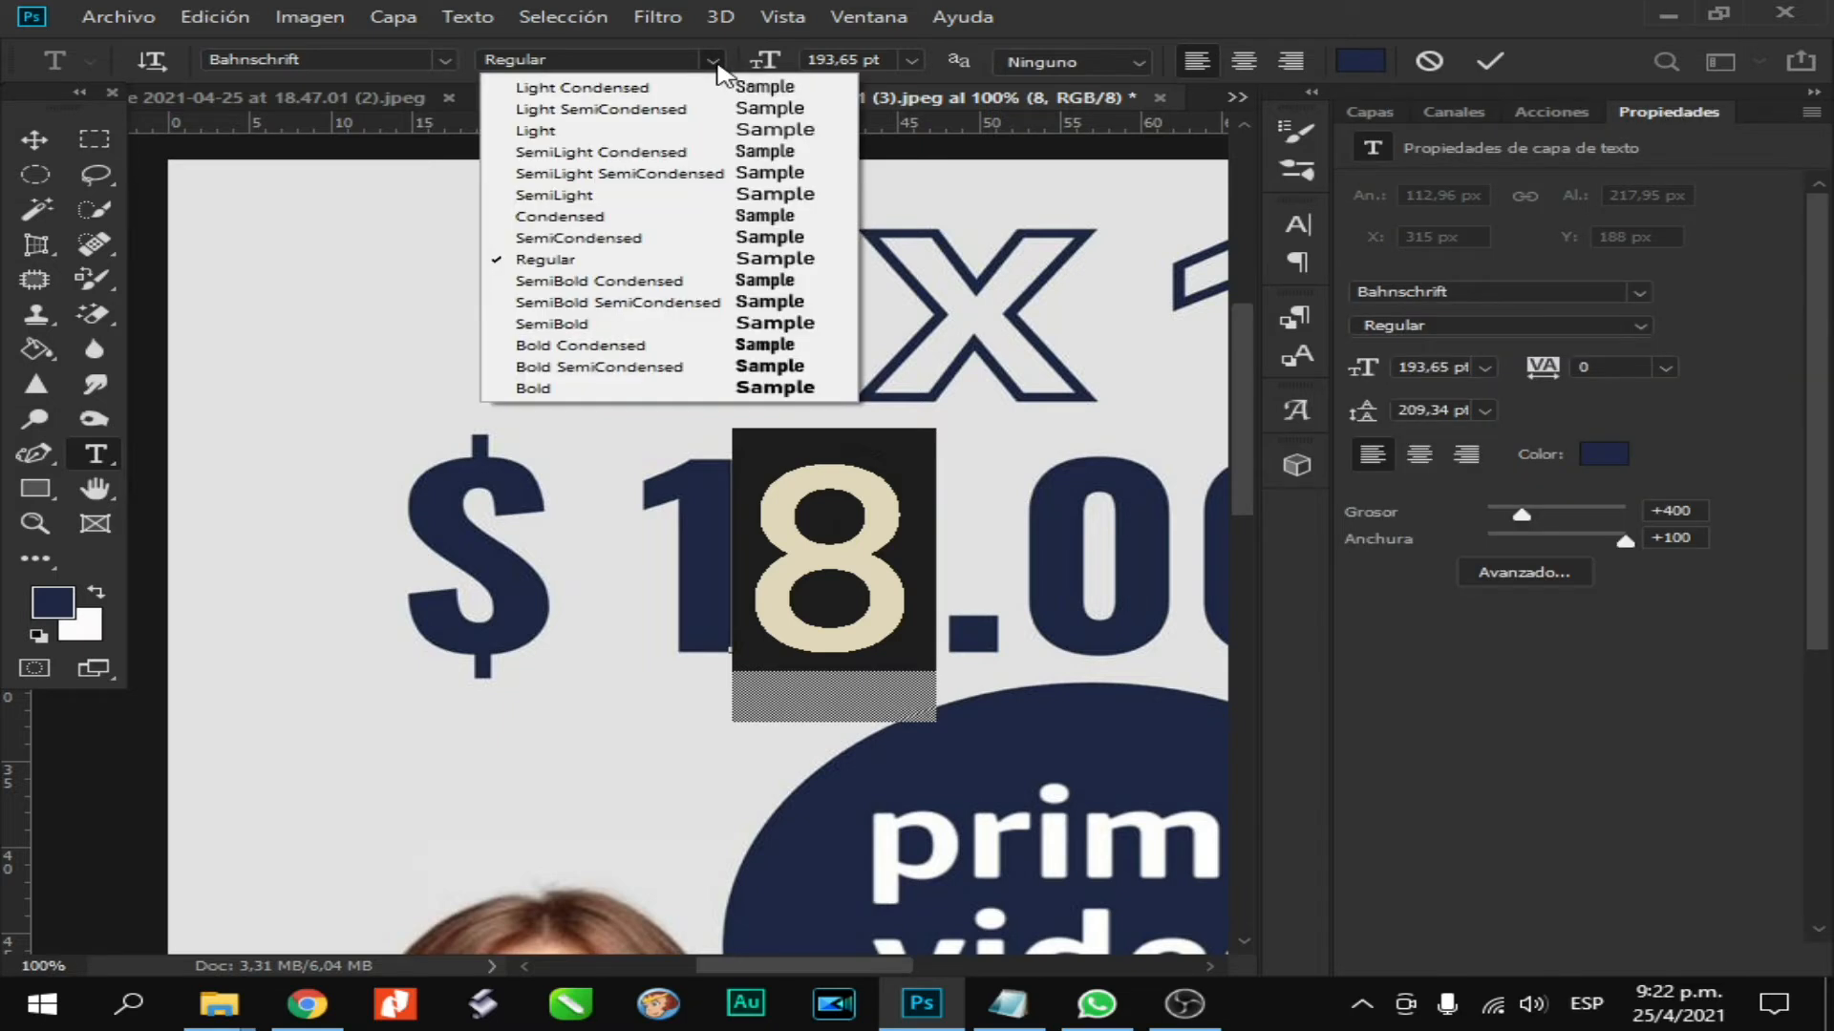
{"action": "left_click", "coordinate": [783, 346]}
Enlarge the 8 to about 205 pt with a font width of +88 and fit it between the 1 and the period
{"action": "key", "text": "ctrl+t"}
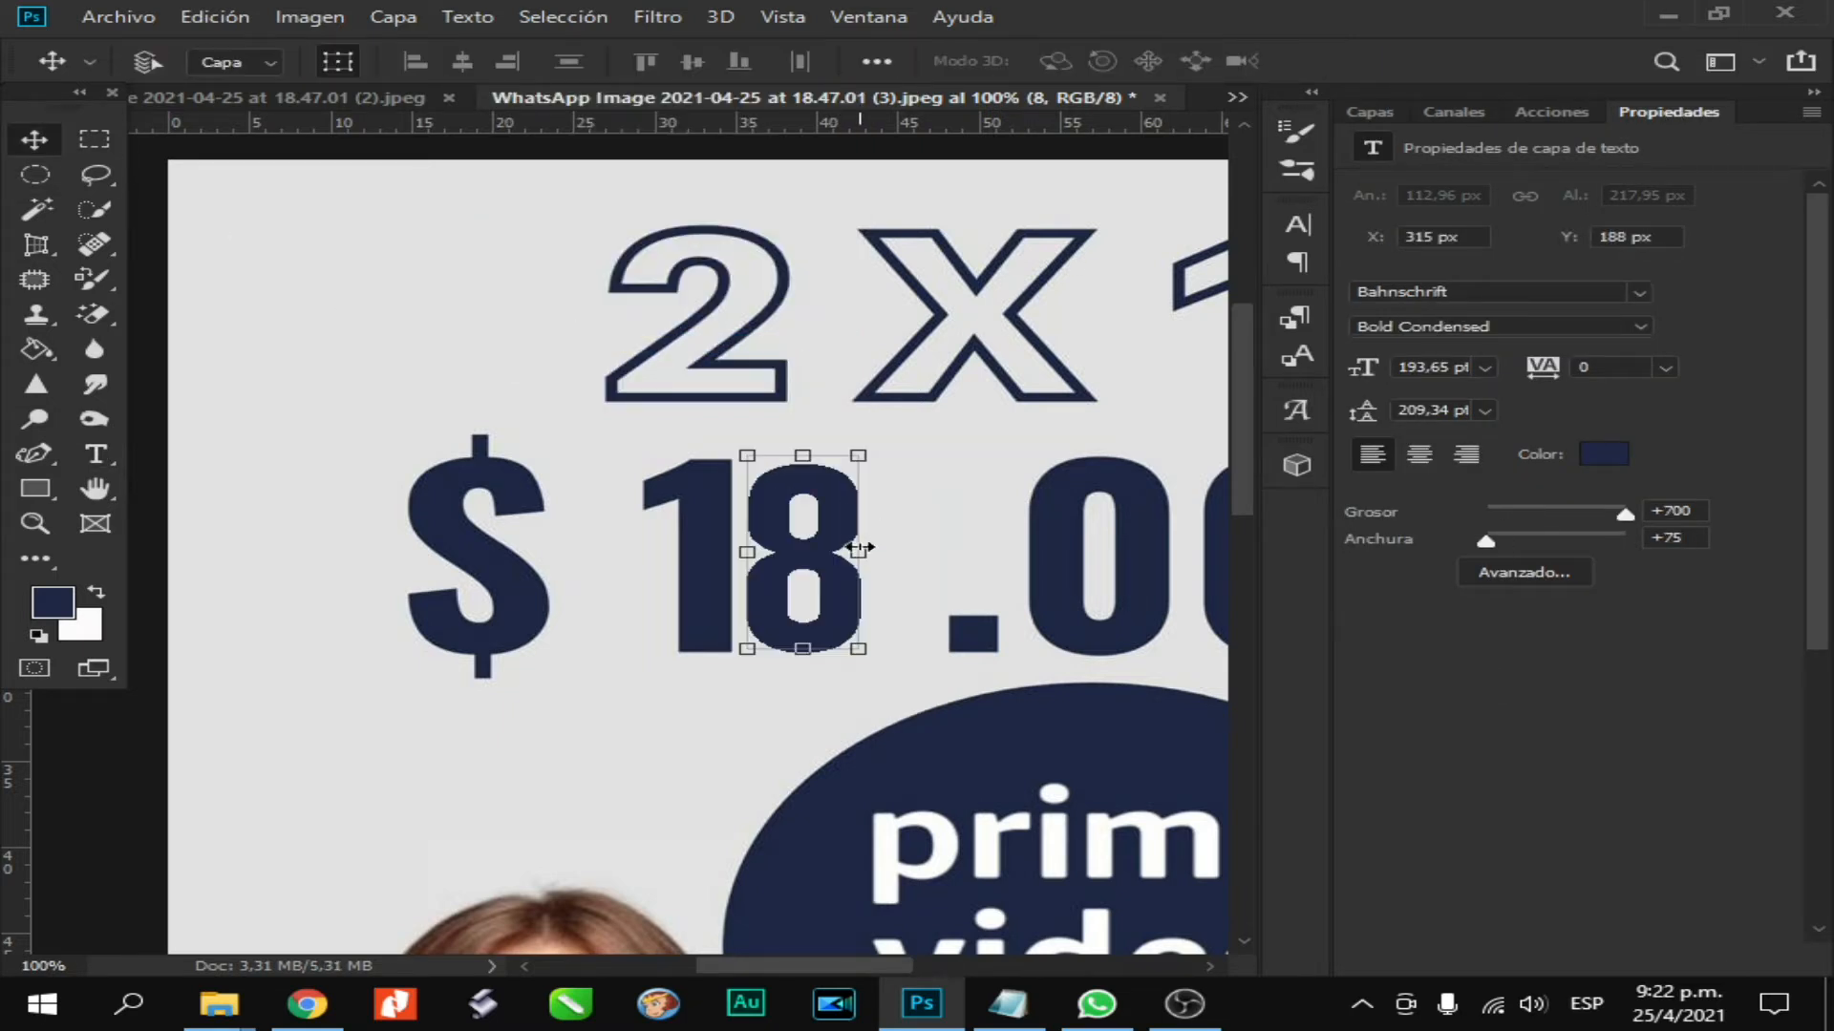
{"action": "mouse_move", "coordinate": [859, 437]}
{"action": "left_mouse_down"}
{"action": "mouse_move", "coordinate": [892, 443]}
{"action": "mouse_move", "coordinate": [863, 418]}
{"action": "left_mouse_up"}
{"action": "left_click_drag", "start_coordinate": [856, 547], "coordinate": [864, 554]}
{"action": "key", "text": "Return"}
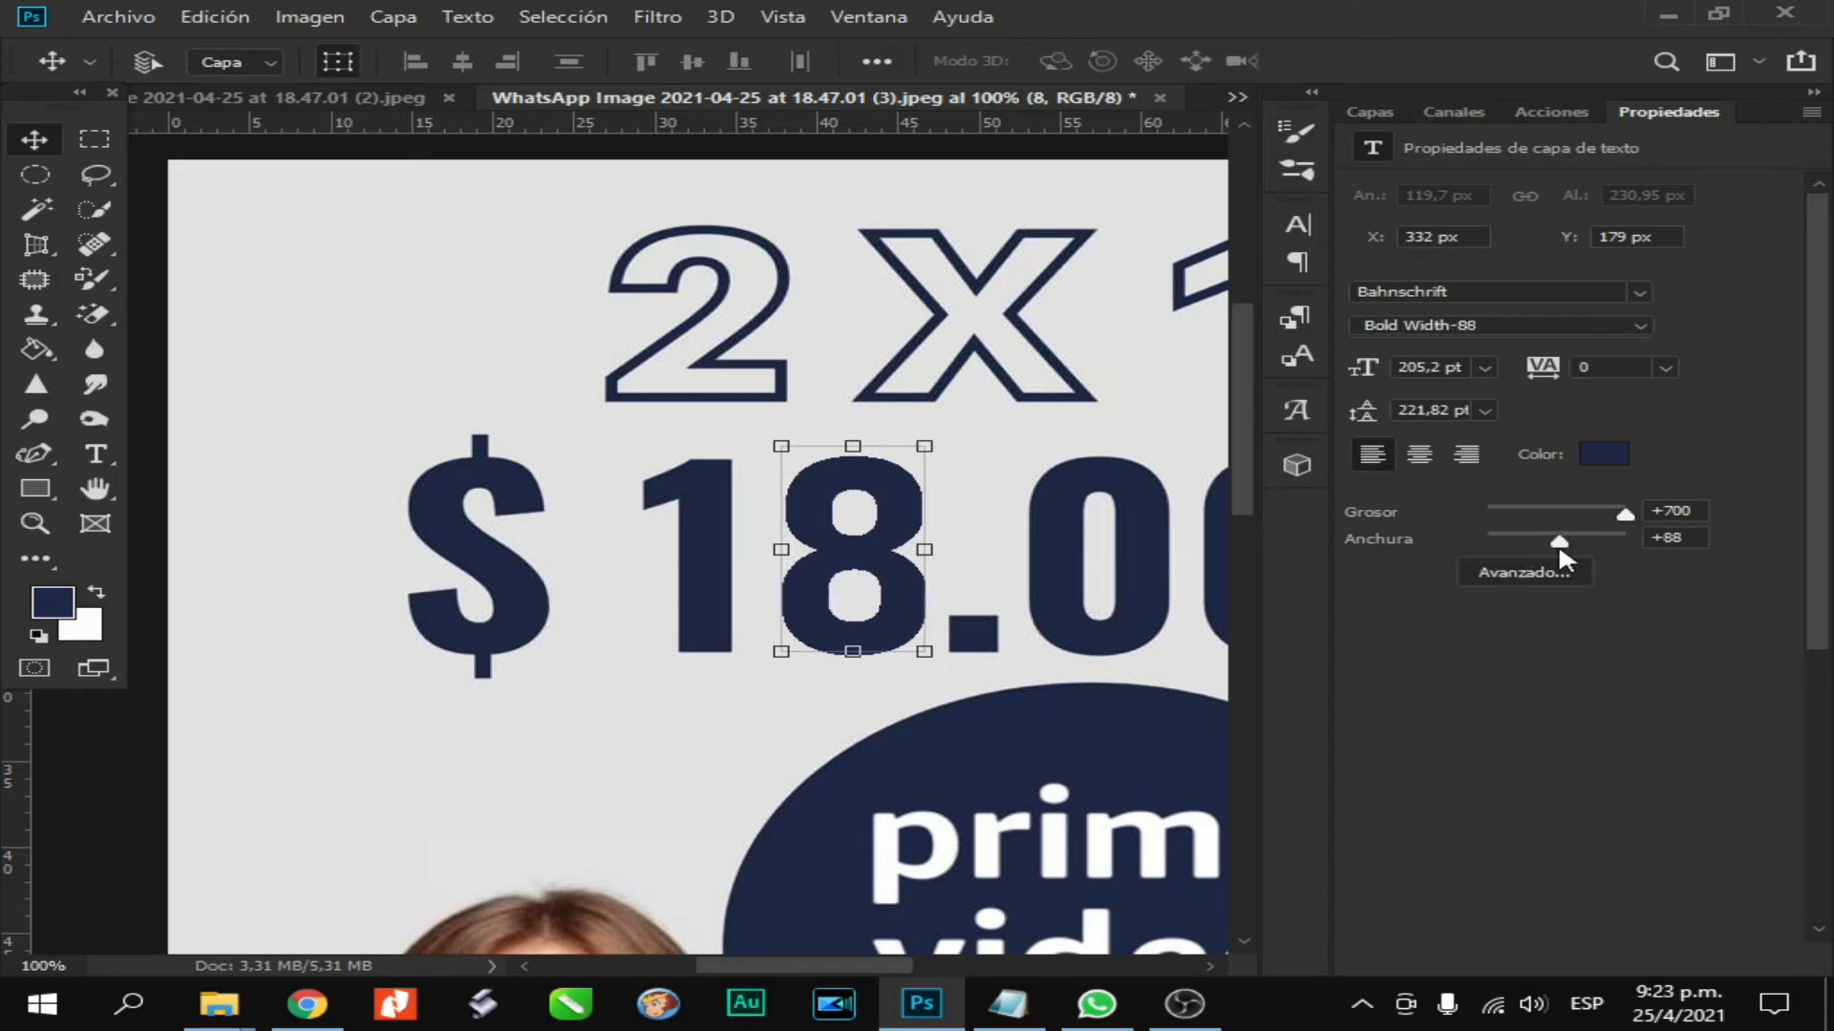
{"action": "left_click", "coordinate": [1370, 112]}
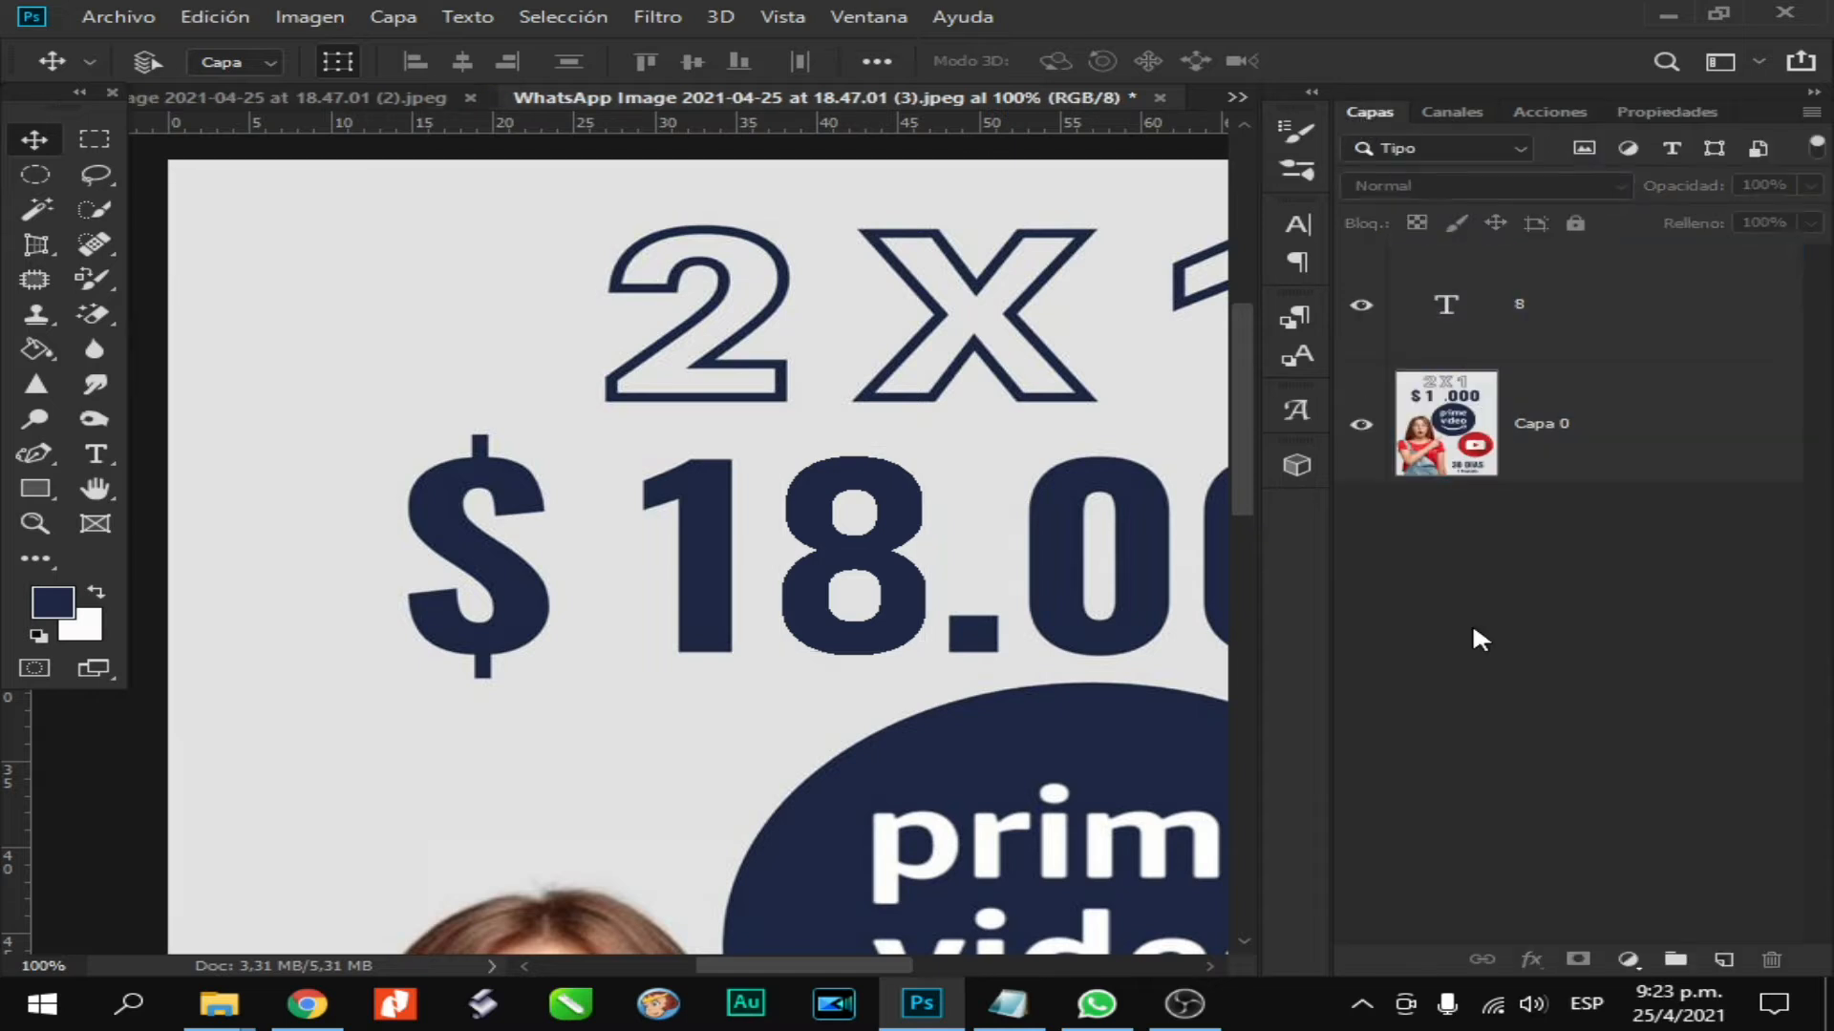
Save the Prime Video and YouTube flyer as a Photoshop document named 03
{"action": "key", "text": "ctrl+minus"}
{"action": "key", "text": "ctrl+minus"}
{"action": "key", "text": "ctrl+minus"}
{"action": "key", "text": "ctrl+minus"}
{"action": "key", "text": "ctrl+plus"}
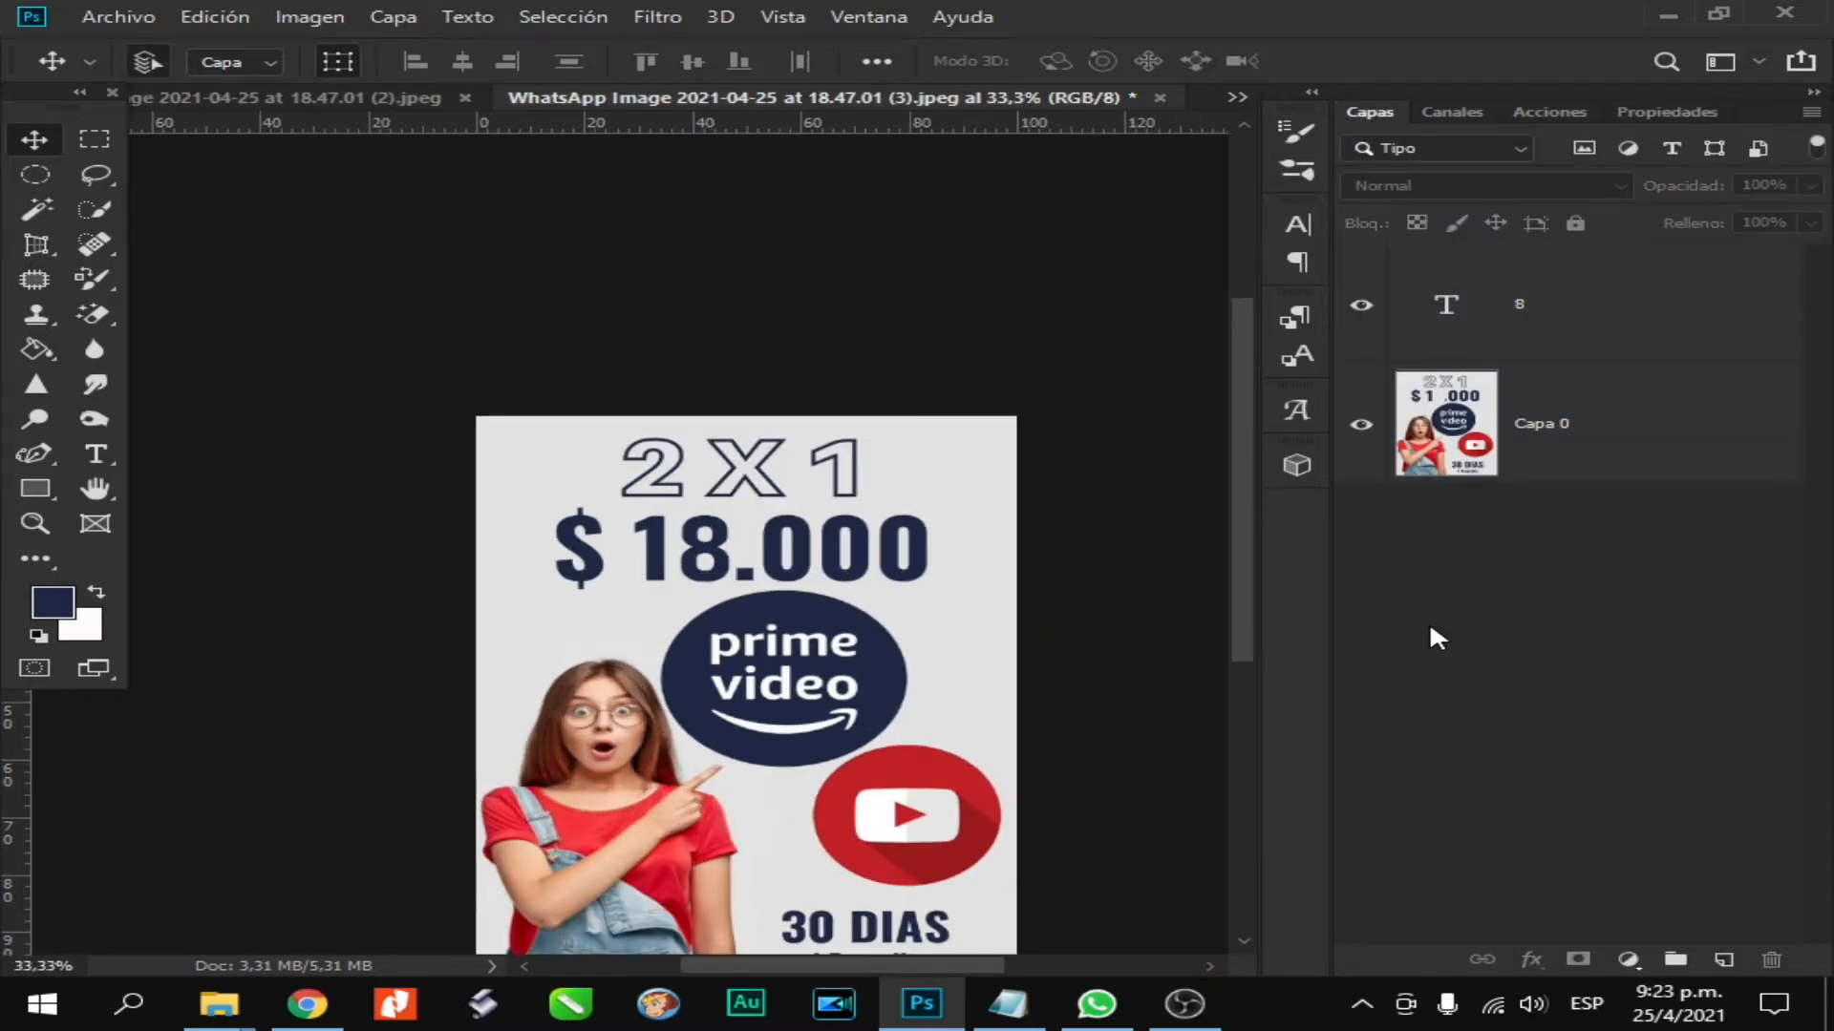
{"action": "left_click_drag", "start_coordinate": [1241, 530], "coordinate": [1242, 598]}
{"action": "left_click", "coordinate": [119, 17]}
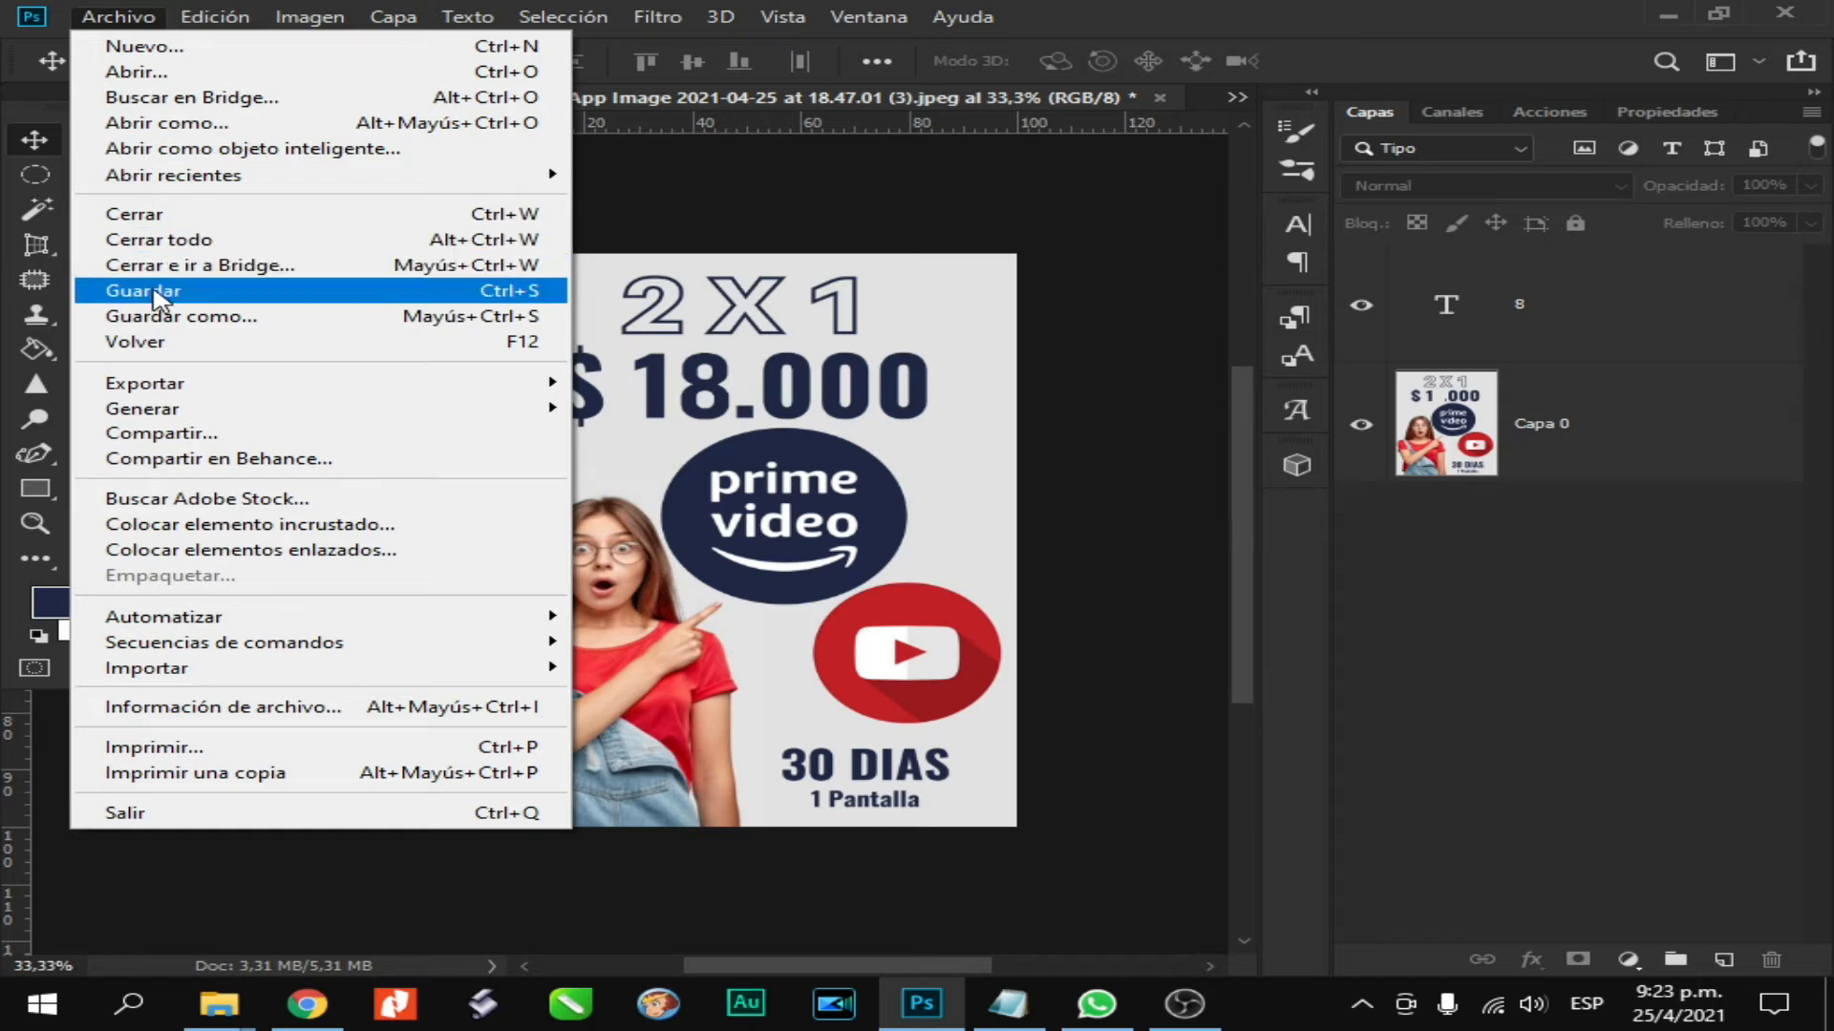
{"action": "left_click", "coordinate": [185, 311]}
{"action": "type", "text": "03"}
{"action": "left_click", "coordinate": [1089, 855]}
Save a JPEG copy of flyer 03 in the same folder, accepting the JPEG options
{"action": "left_click", "coordinate": [118, 16]}
{"action": "left_click", "coordinate": [172, 305]}
{"action": "left_click", "coordinate": [621, 623]}
{"action": "left_click", "coordinate": [626, 415]}
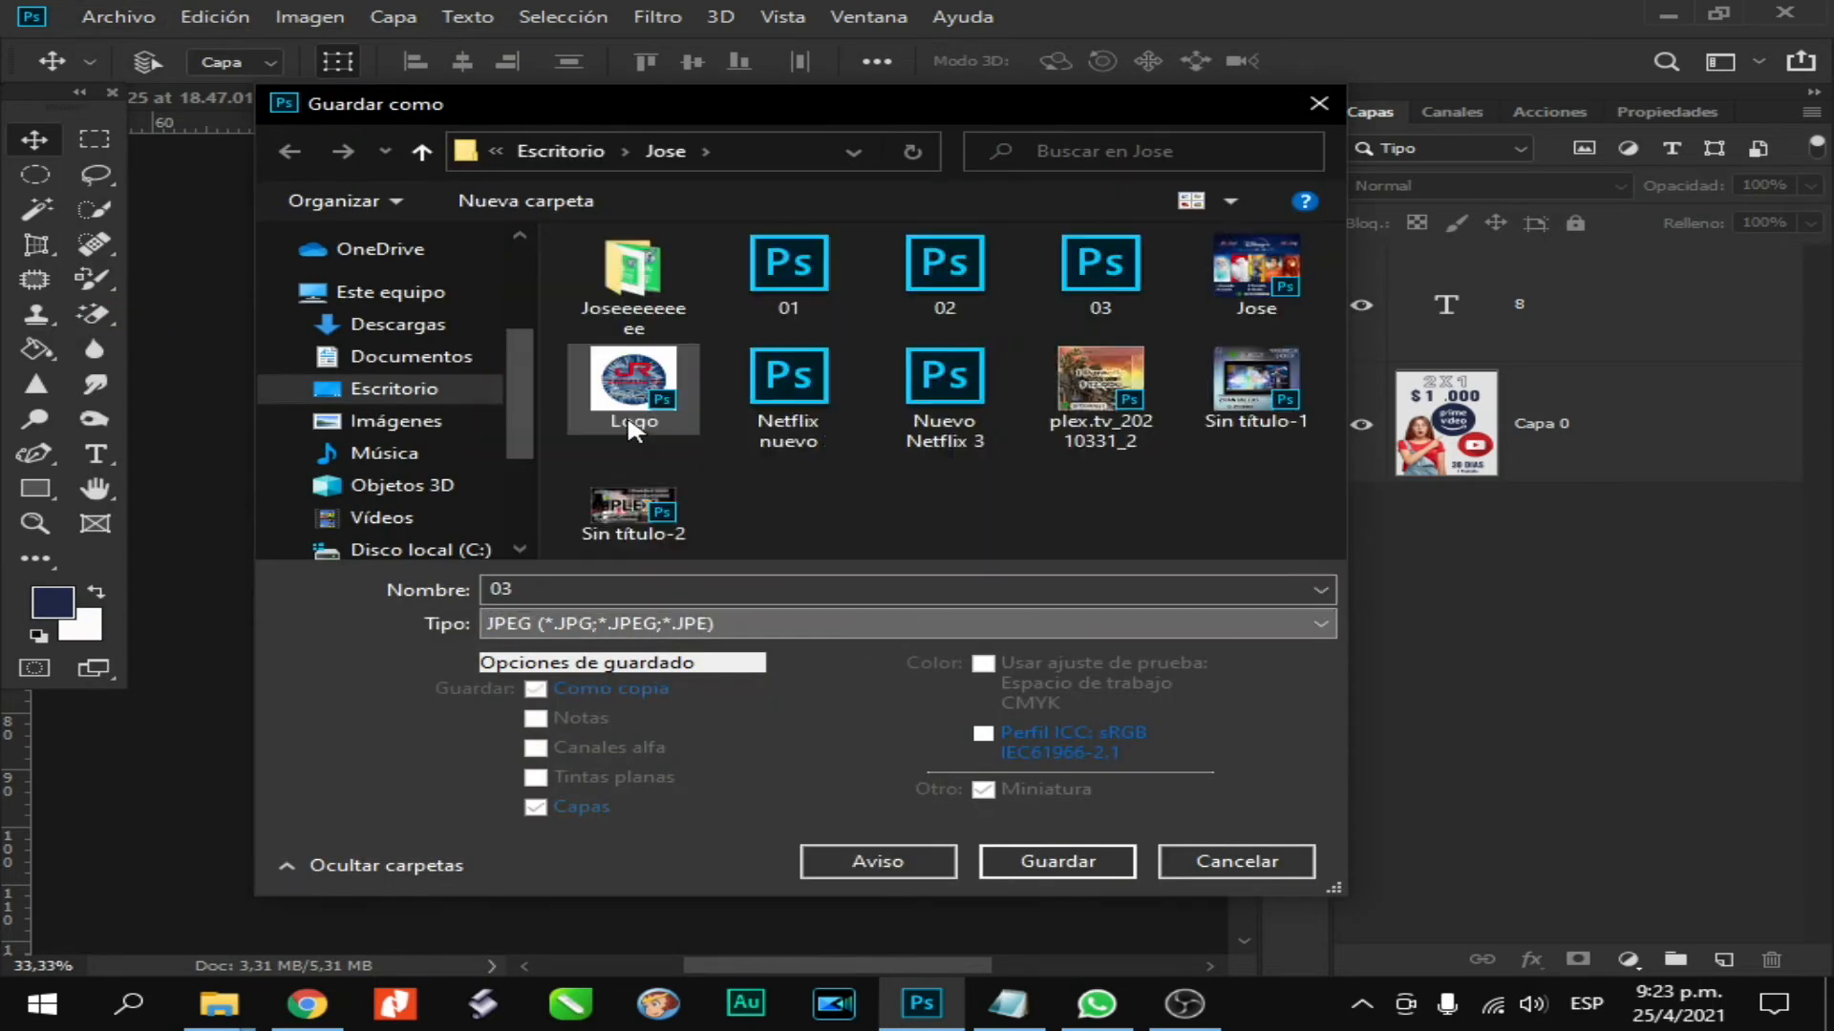
{"action": "left_click", "coordinate": [1057, 861]}
{"action": "left_click", "coordinate": [1585, 553]}
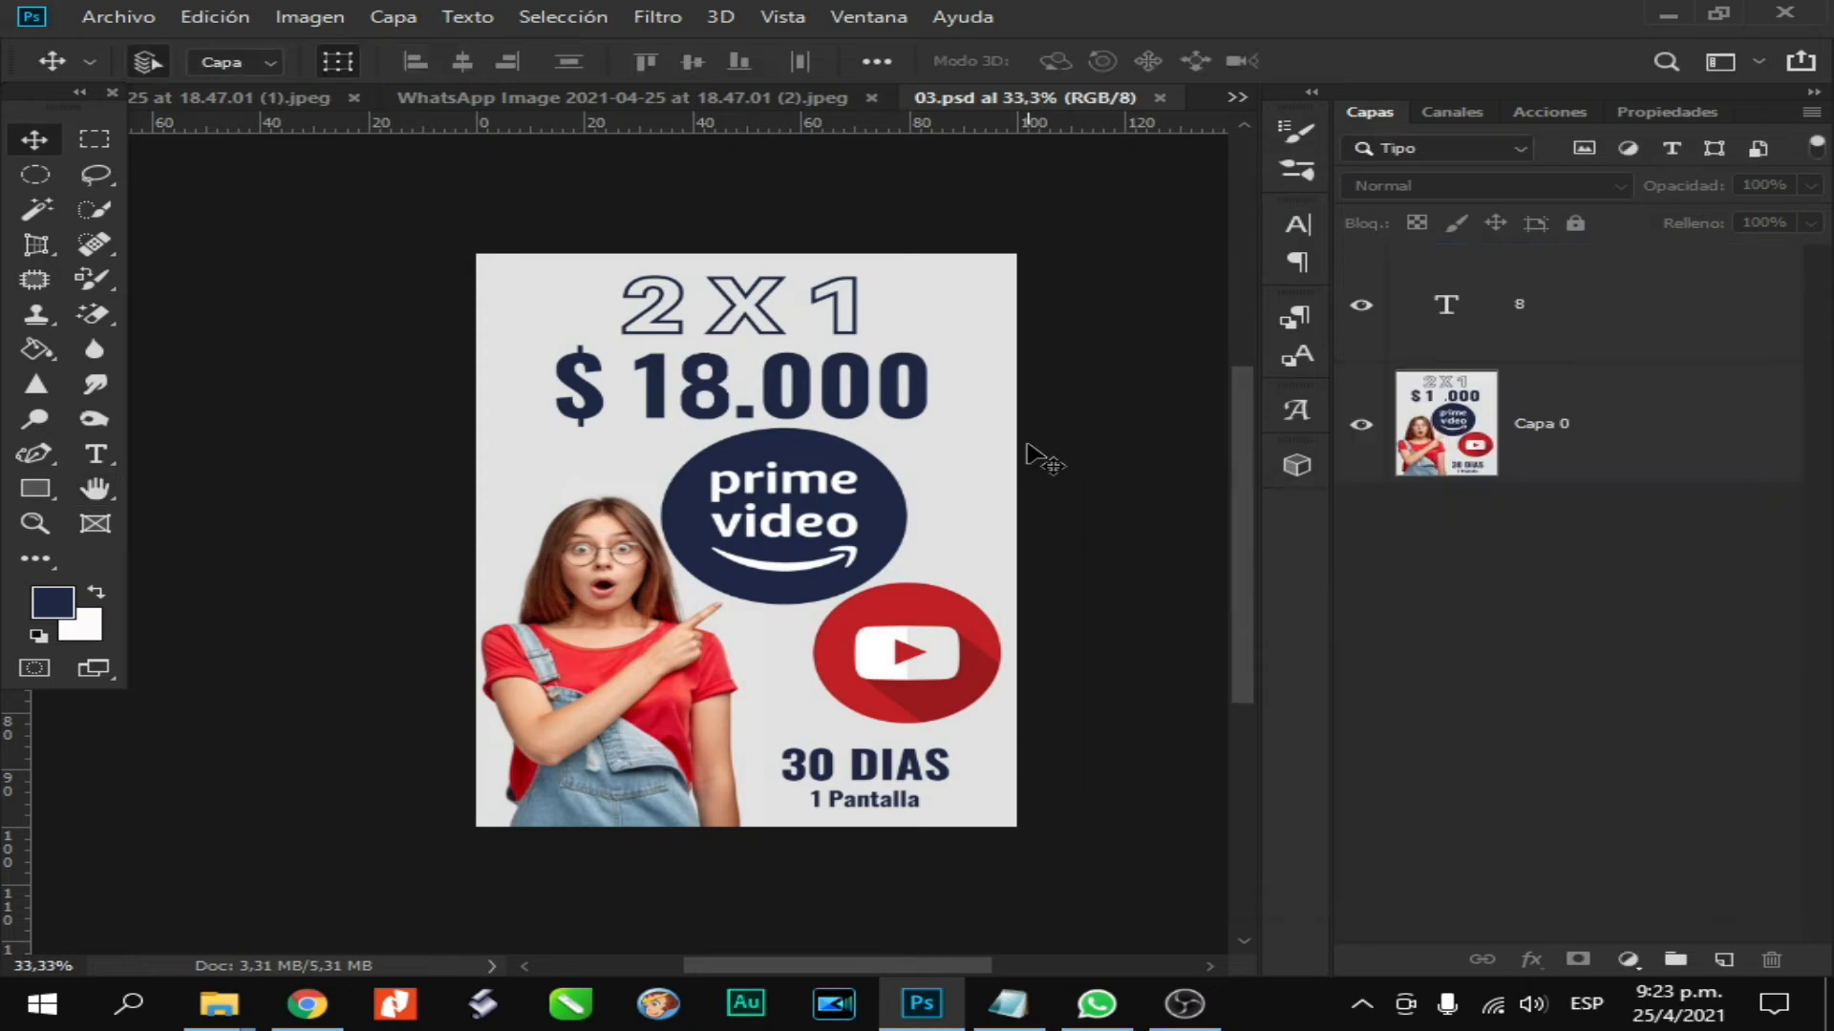
Examine up close how the replaced 8 matches the other digits of the flyer's price
{"action": "key", "text": "ctrl+plus"}
{"action": "key", "text": "ctrl+plus"}
{"action": "key", "text": "ctrl+plus"}
{"action": "left_click_drag", "start_coordinate": [1239, 527], "coordinate": [1238, 441]}
{"action": "left_click_drag", "start_coordinate": [795, 964], "coordinate": [850, 963]}
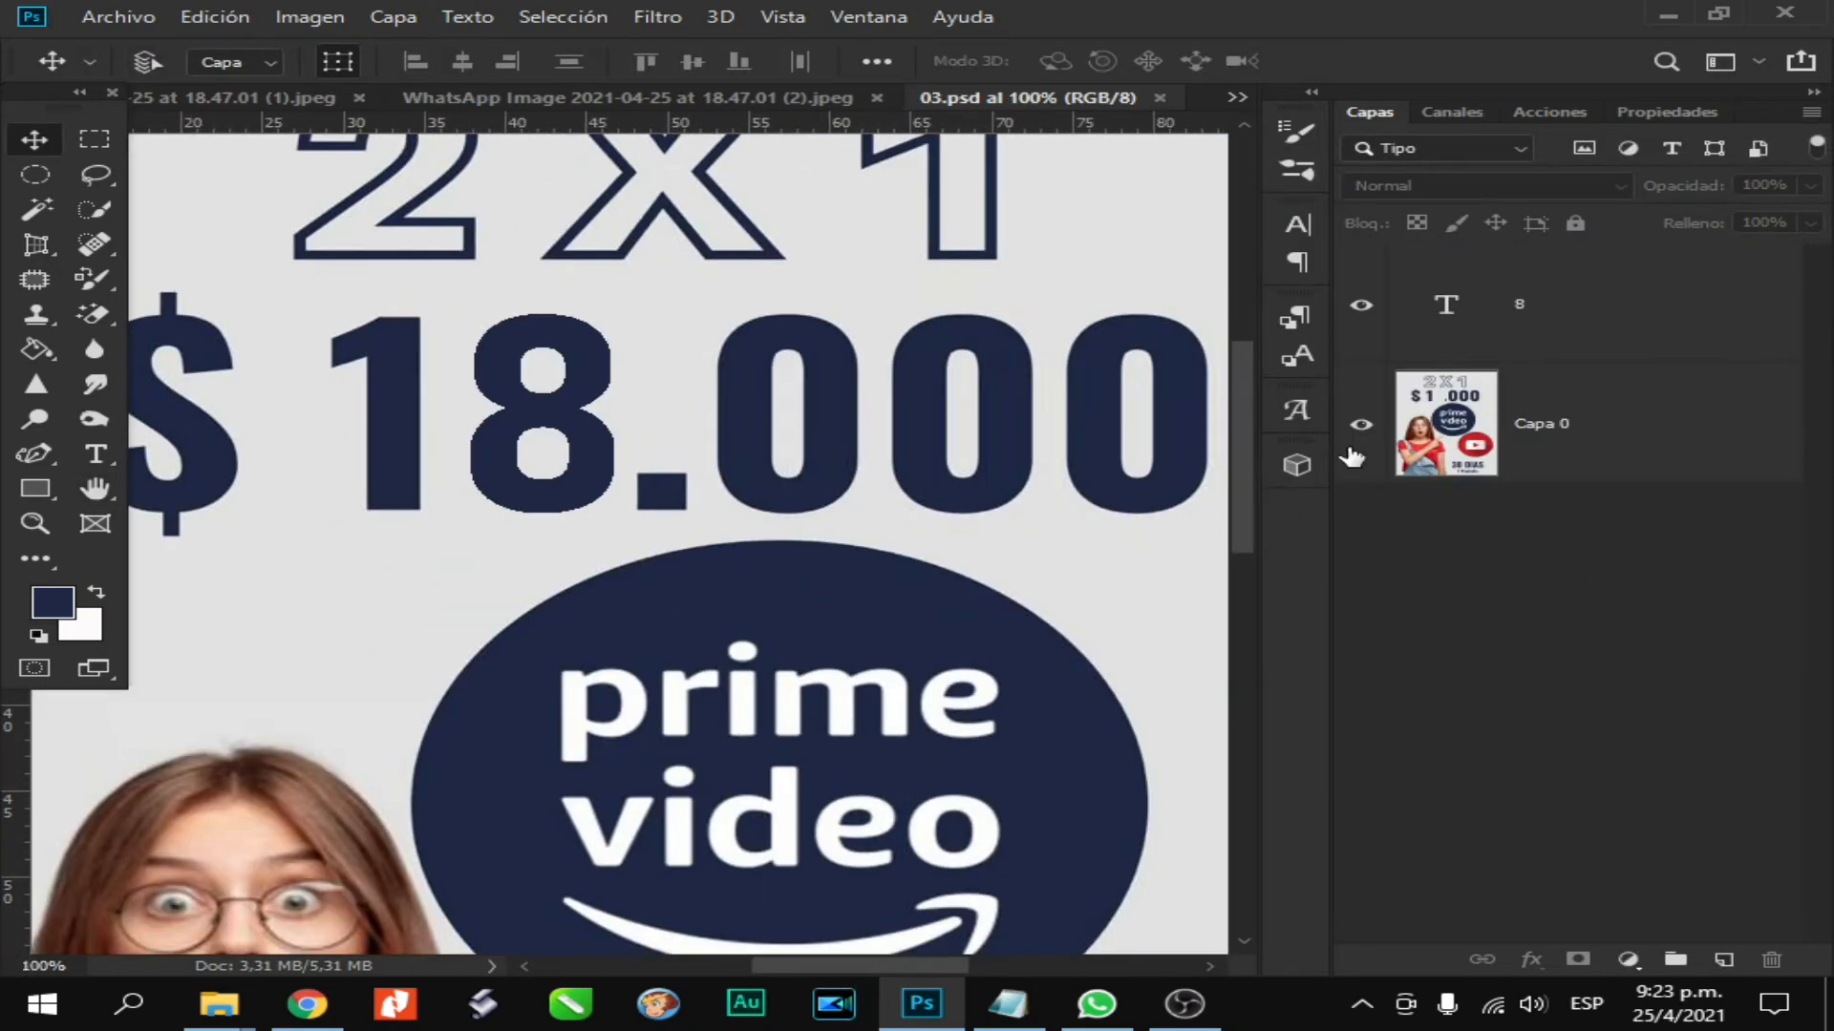
{"action": "key", "text": "ctrl+plus"}
{"action": "key", "text": "ctrl+plus"}
{"action": "key", "text": "ctrl+minus"}
{"action": "key", "text": "ctrl+minus"}
{"action": "key", "text": "ctrl+minus"}
{"action": "key", "text": "ctrl+minus"}
{"action": "key", "text": "ctrl+minus"}
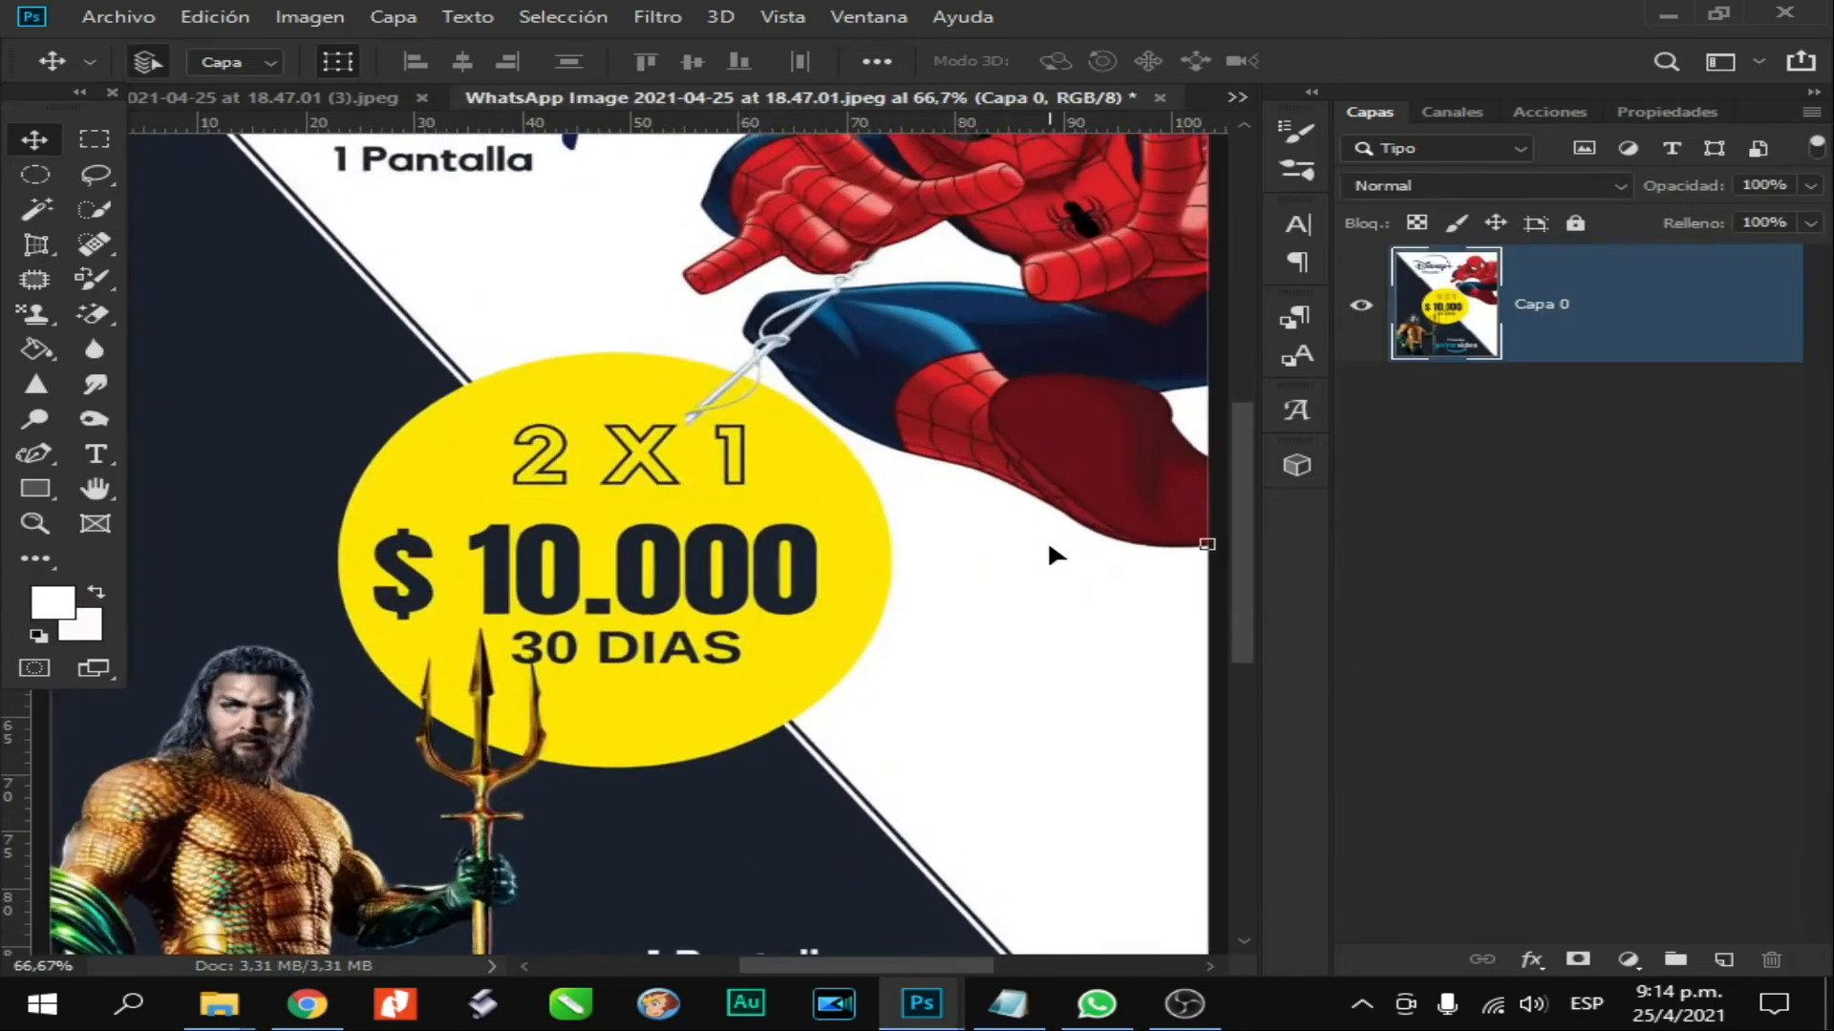
Remove the 10 from the Disney+ flyer's price by cloning the yellow background over it with Clone Stamp
{"action": "key", "text": "ctrl+plus"}
{"action": "key", "text": "ctrl+plus"}
{"action": "scroll", "coordinate": [439, 277], "scroll_direction": "left", "scroll_amount": 5}
{"action": "left_click_drag", "start_coordinate": [48, 311], "coordinate": [213, 315]}
{"action": "mouse_move", "coordinate": [588, 521]}
{"action": "left_mouse_down"}
{"action": "mouse_move", "coordinate": [620, 525]}
{"action": "mouse_move", "coordinate": [642, 565]}
{"action": "mouse_move", "coordinate": [623, 698]}
{"action": "mouse_move", "coordinate": [677, 638]}
{"action": "left_mouse_up"}
{"action": "left_click", "coordinate": [469, 307], "text": "alt"}
{"action": "mouse_move", "coordinate": [711, 516]}
{"action": "left_mouse_down"}
{"action": "mouse_move", "coordinate": [696, 586]}
{"action": "mouse_move", "coordinate": [729, 532]}
{"action": "mouse_move", "coordinate": [729, 634]}
{"action": "mouse_move", "coordinate": [813, 602]}
{"action": "left_mouse_up"}
{"action": "mouse_move", "coordinate": [824, 684]}
{"action": "left_mouse_down"}
{"action": "mouse_move", "coordinate": [770, 690]}
{"action": "mouse_move", "coordinate": [798, 728]}
{"action": "left_mouse_up"}
{"action": "left_click", "coordinate": [453, 378], "text": "alt"}
{"action": "key", "text": "ctrl+minus"}
{"action": "key", "text": "ctrl+minus"}
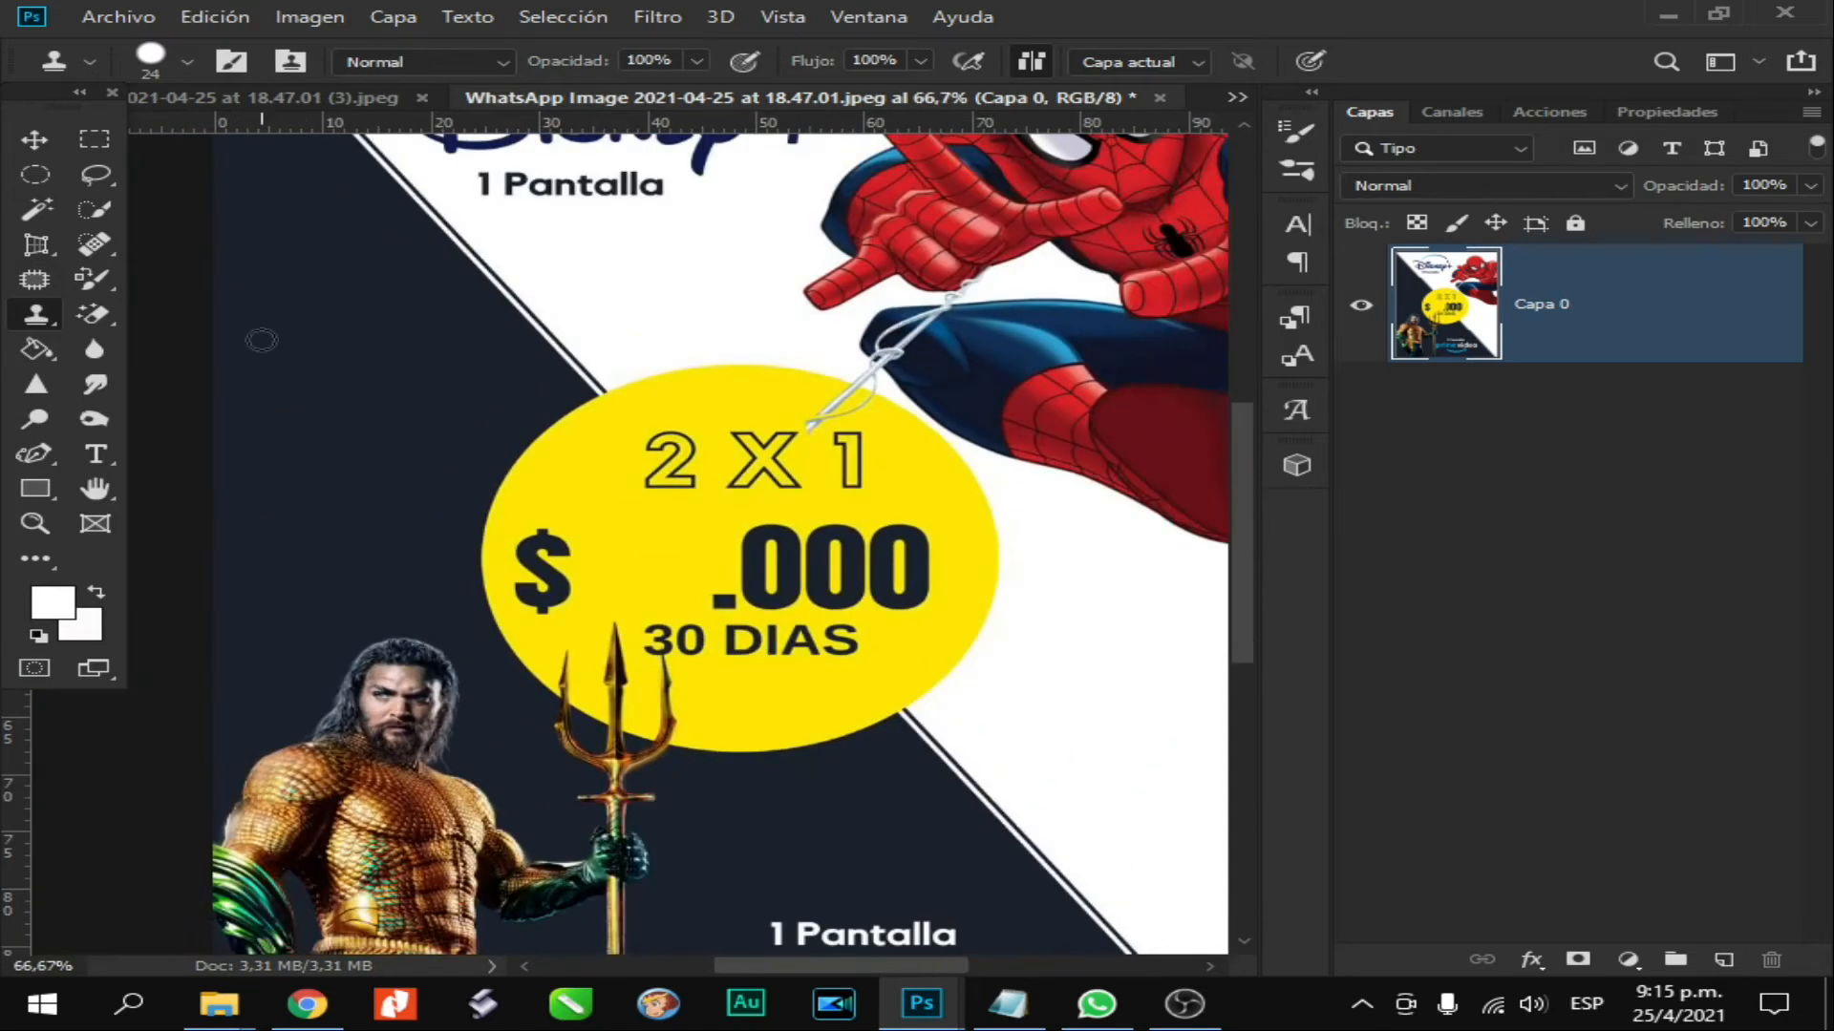
Clone the yellow background over the remaining .000 of the price, leaving only the dollar sign
{"action": "left_click", "coordinate": [34, 140]}
{"action": "key", "text": "ctrl"}
{"action": "key", "text": "ctrl+plus"}
{"action": "key", "text": "ctrl+plus"}
{"action": "key", "text": "ctrl+plus"}
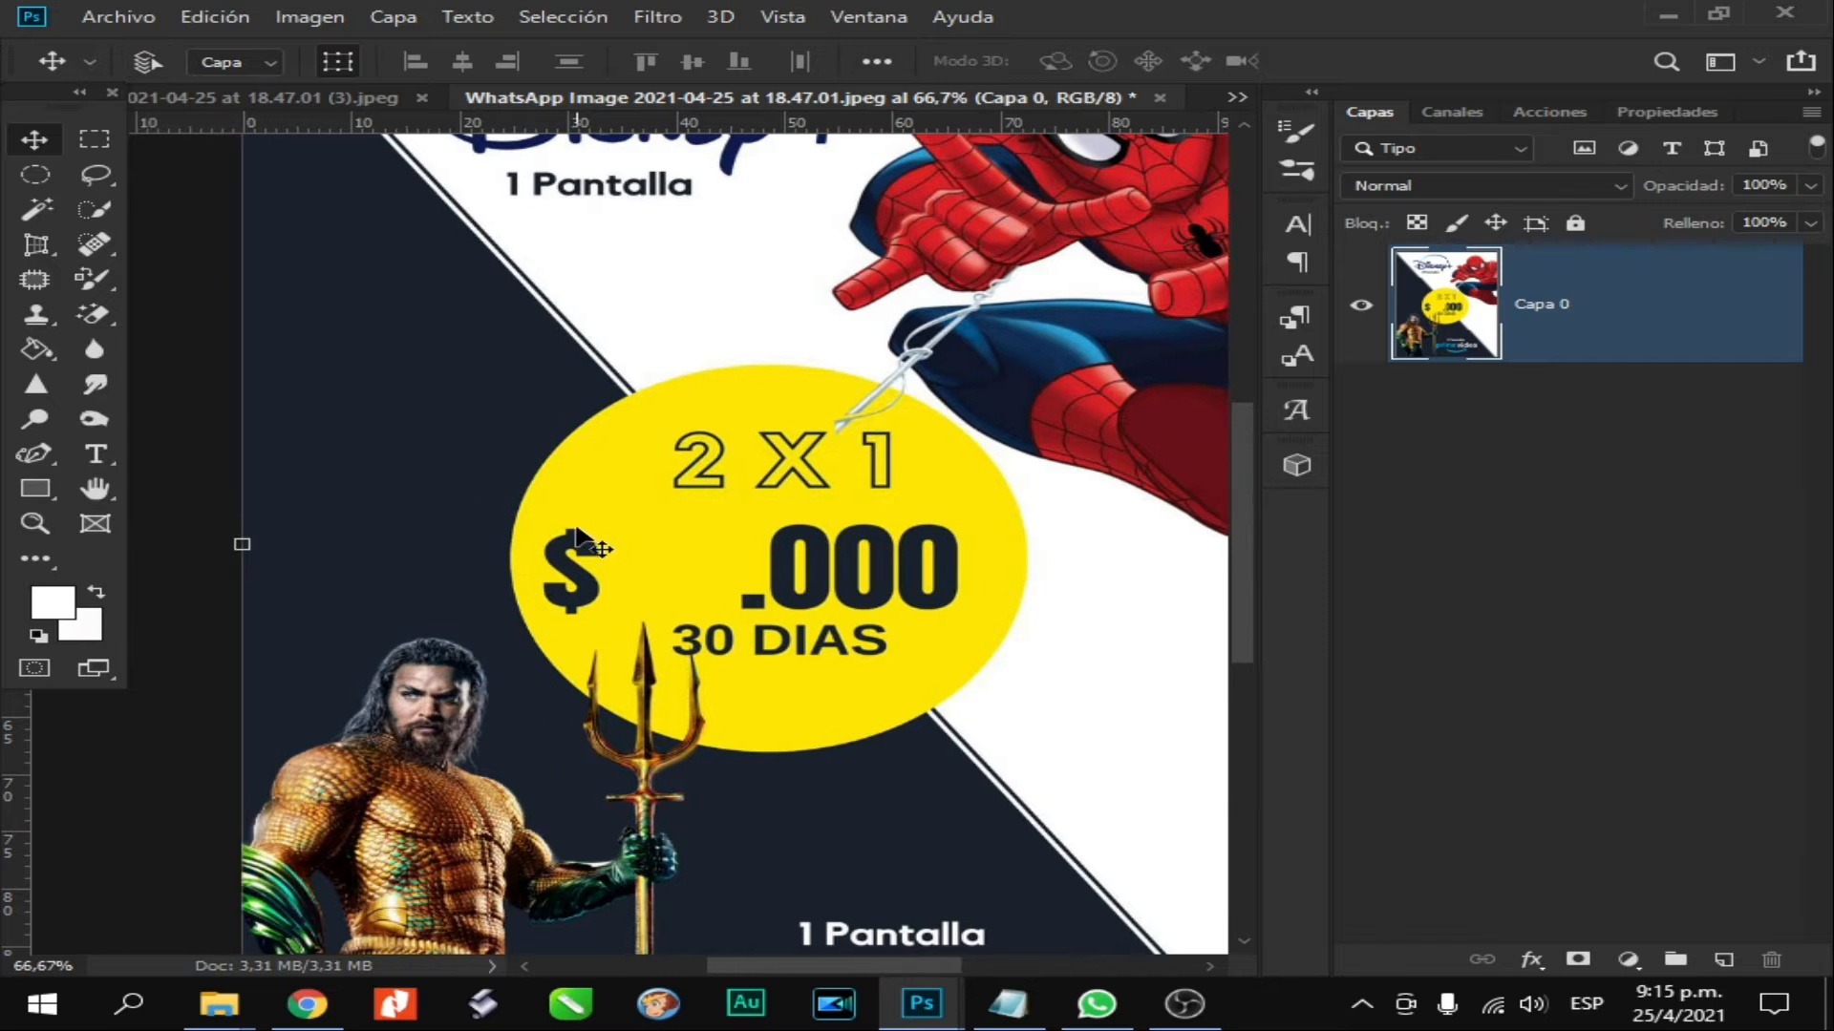
{"action": "scroll", "coordinate": [312, 443], "scroll_direction": "left", "scroll_amount": 2}
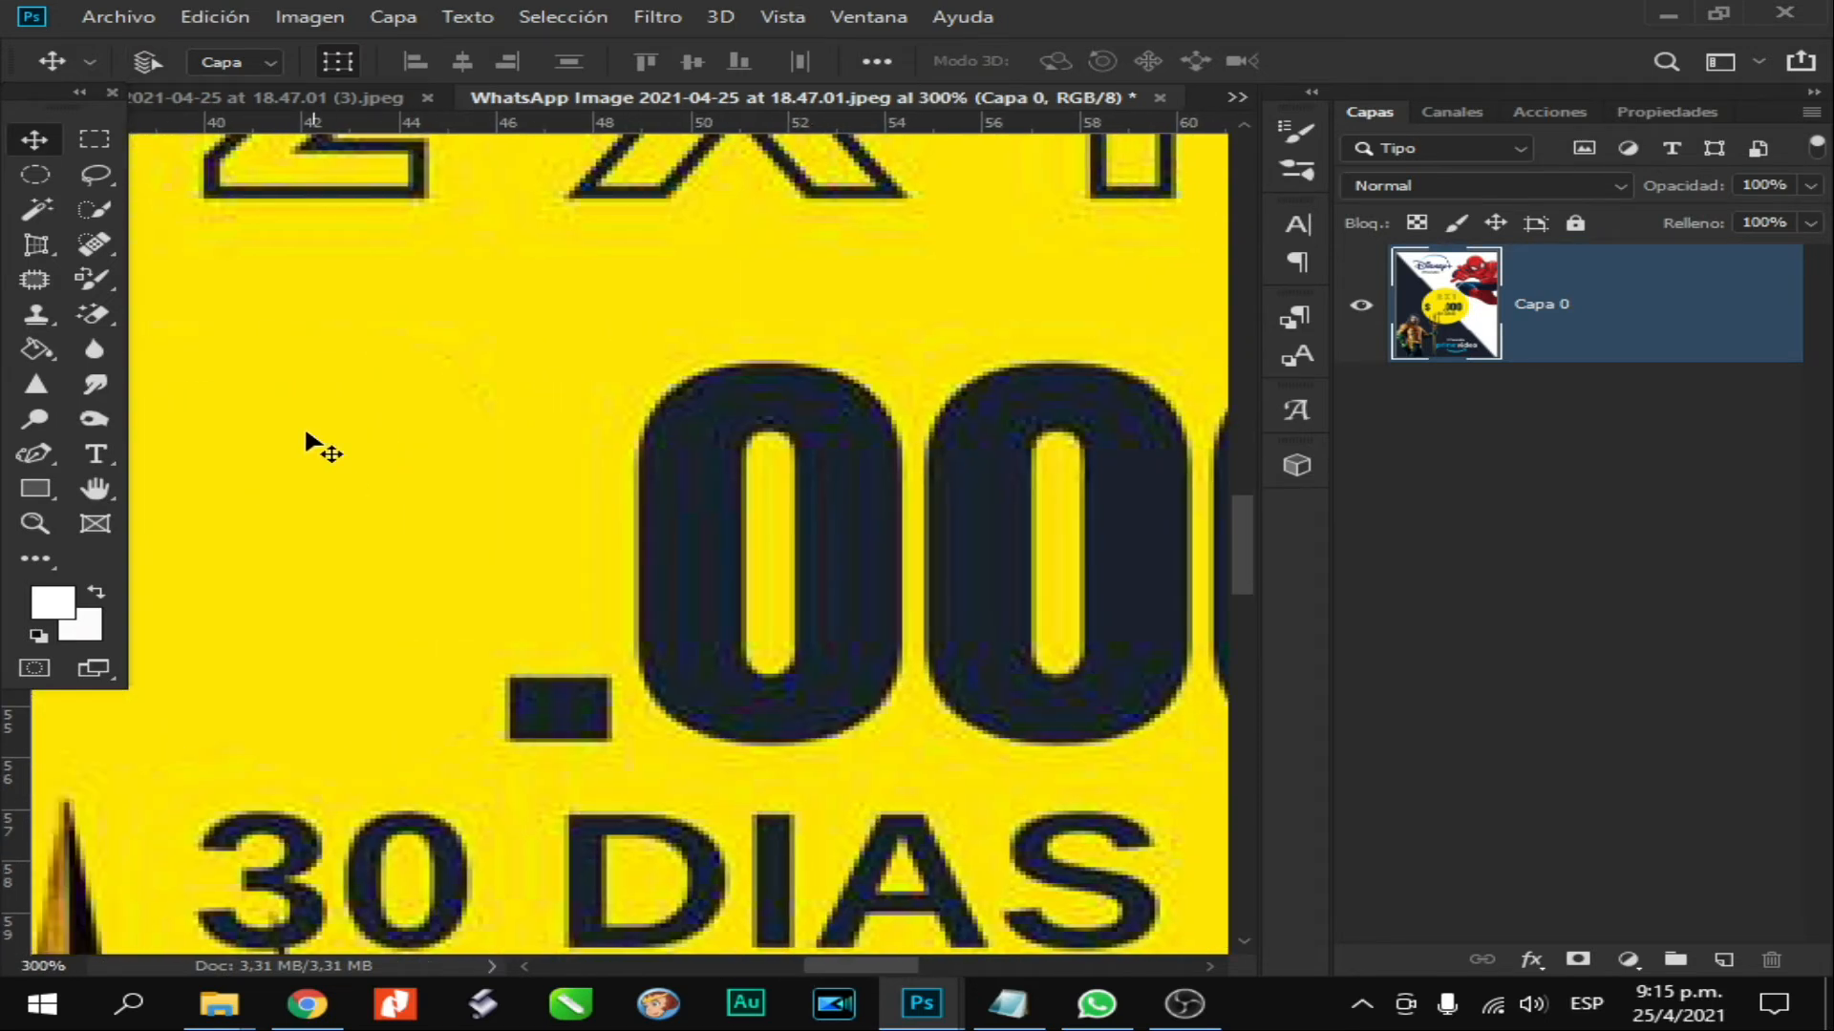
{"action": "key", "text": "s"}
{"action": "left_click", "coordinate": [204, 287], "text": "alt"}
{"action": "mouse_move", "coordinate": [653, 407]}
{"action": "left_mouse_down"}
{"action": "mouse_move", "coordinate": [785, 421]}
{"action": "mouse_move", "coordinate": [847, 457]}
{"action": "mouse_move", "coordinate": [789, 530]}
{"action": "mouse_move", "coordinate": [734, 558]}
{"action": "mouse_move", "coordinate": [857, 606]}
{"action": "mouse_move", "coordinate": [782, 635]}
{"action": "mouse_move", "coordinate": [638, 649]}
{"action": "left_mouse_up"}
{"action": "mouse_move", "coordinate": [495, 684]}
{"action": "left_mouse_down"}
{"action": "mouse_move", "coordinate": [614, 483]}
{"action": "mouse_move", "coordinate": [1114, 377]}
{"action": "mouse_move", "coordinate": [946, 560]}
{"action": "mouse_move", "coordinate": [1007, 695]}
{"action": "mouse_move", "coordinate": [940, 654]}
{"action": "left_mouse_up"}
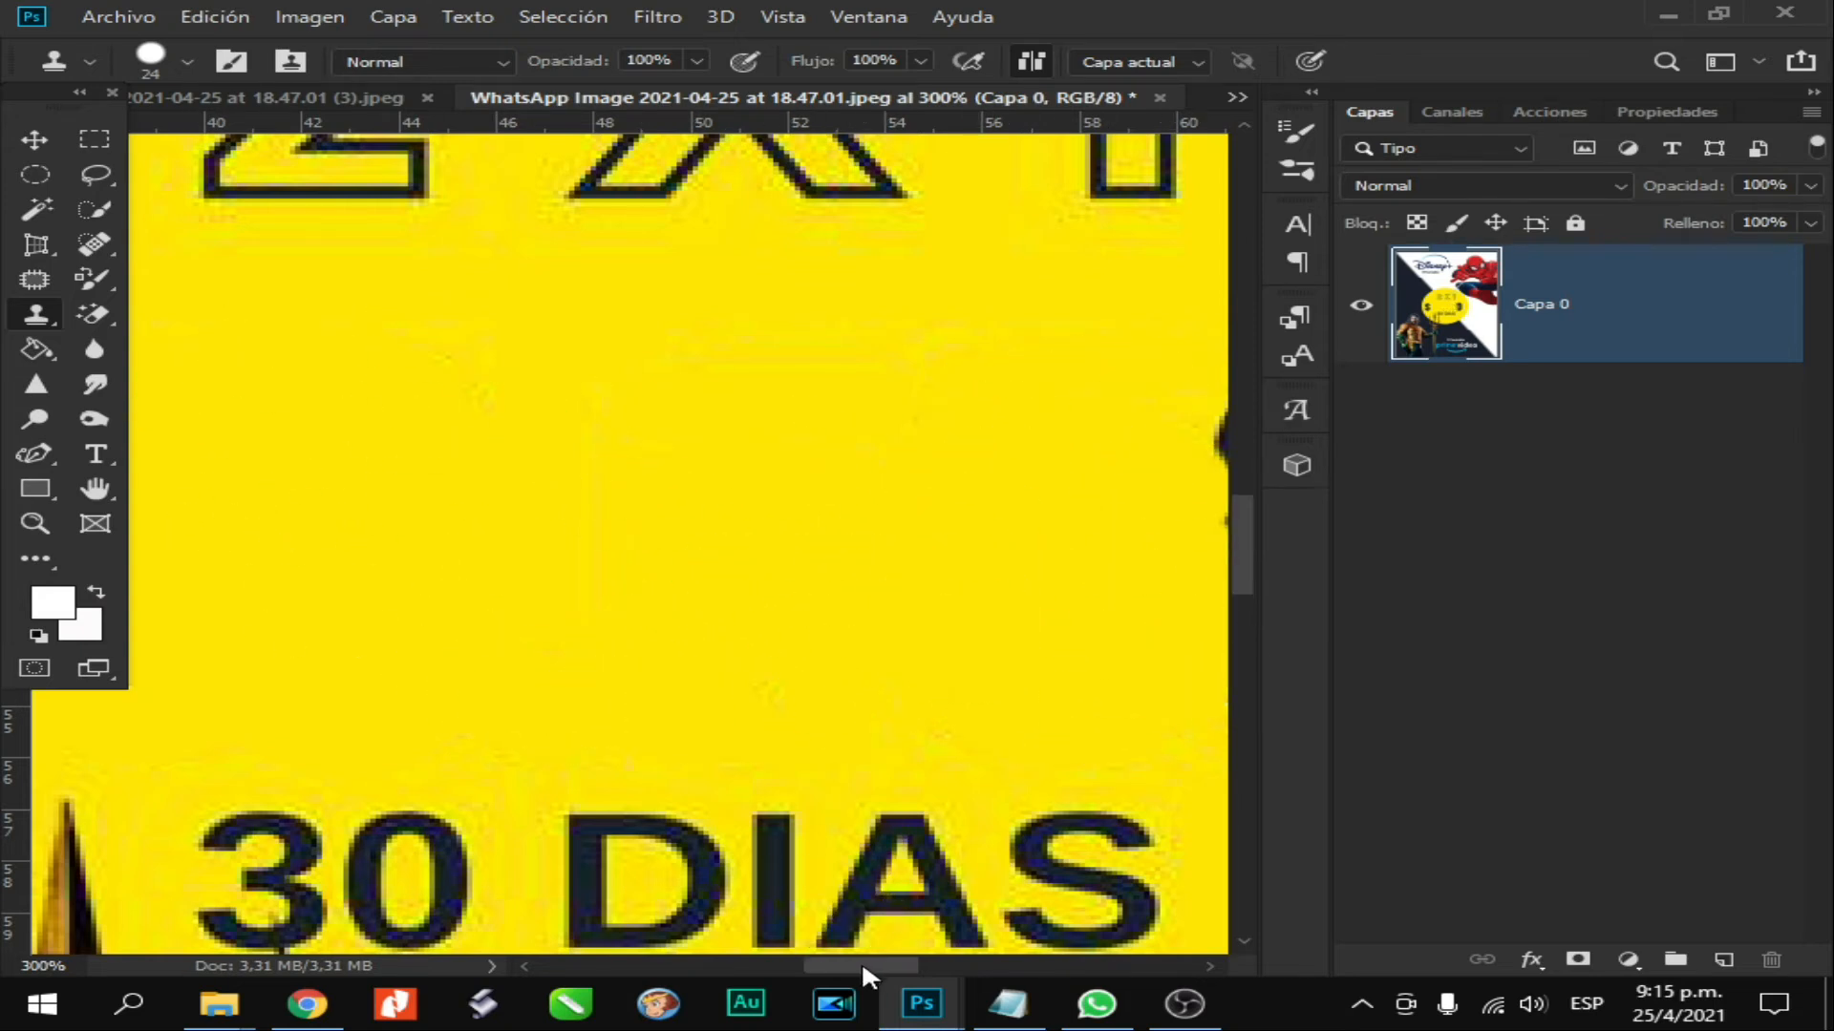
{"action": "left_click_drag", "start_coordinate": [861, 965], "coordinate": [903, 965]}
{"action": "left_click", "coordinate": [406, 358], "text": "alt"}
{"action": "mouse_move", "coordinate": [849, 387]}
{"action": "left_mouse_down"}
{"action": "mouse_move", "coordinate": [990, 385]}
{"action": "mouse_move", "coordinate": [969, 518]}
{"action": "mouse_move", "coordinate": [913, 642]}
{"action": "mouse_move", "coordinate": [925, 703]}
{"action": "left_mouse_up"}
{"action": "key", "text": "ctrl+minus"}
{"action": "key", "text": "ctrl+minus"}
{"action": "left_click_drag", "start_coordinate": [848, 965], "coordinate": [832, 966]}
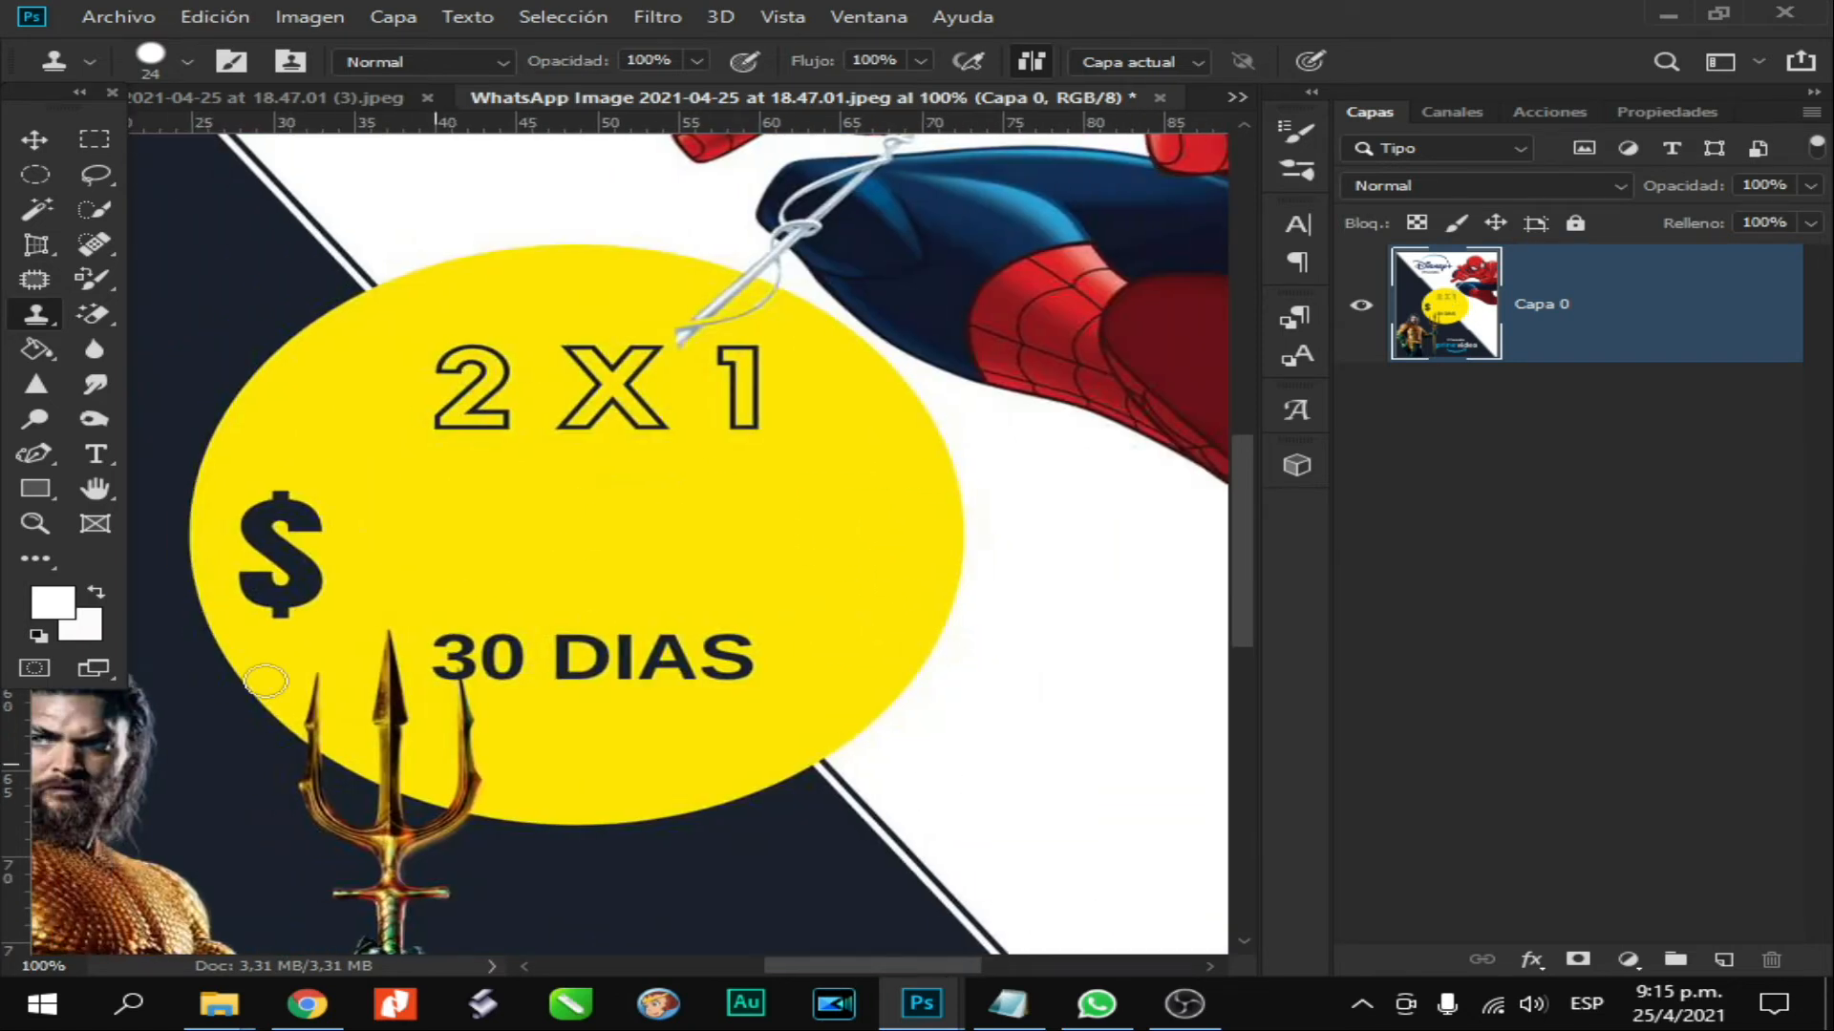
Add the text 14.000 beside the dollar sign in the dark colour 1c2426 sampled from it
{"action": "left_click", "coordinate": [96, 456]}
{"action": "left_click", "coordinate": [52, 603]}
{"action": "left_click", "coordinate": [279, 535]}
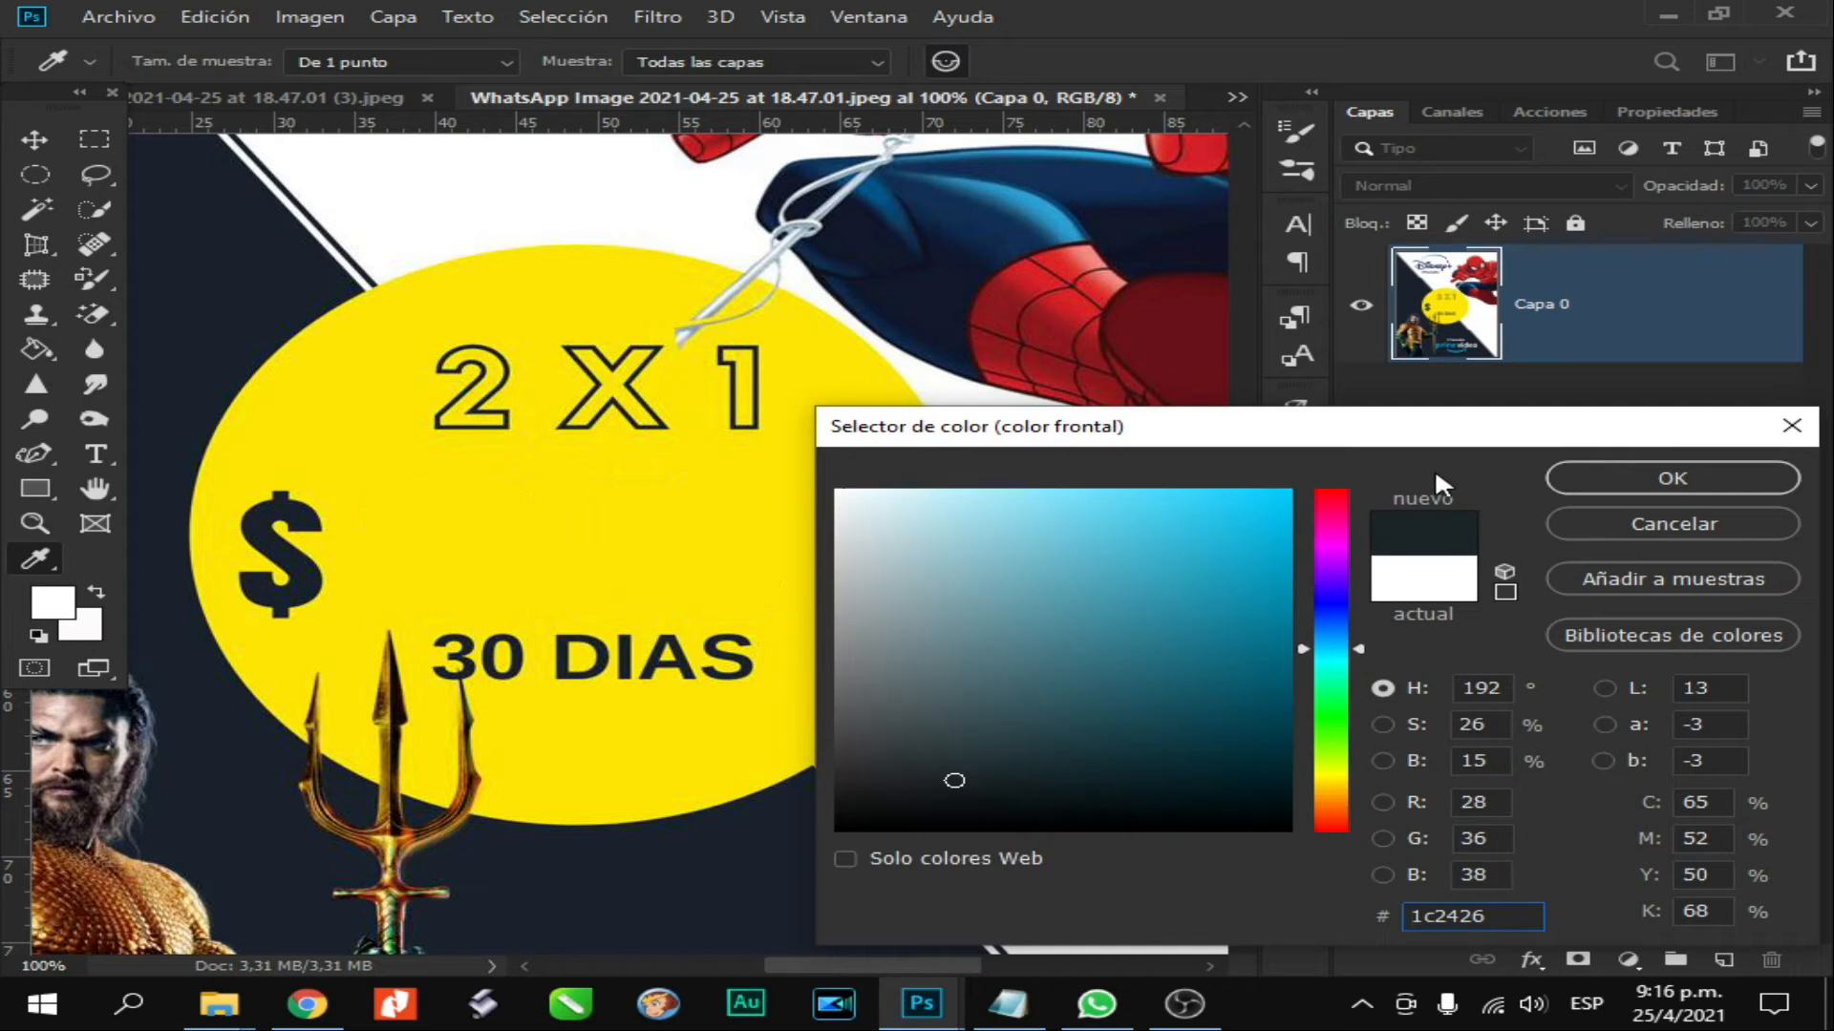
{"action": "key", "text": "Return"}
{"action": "left_click", "coordinate": [423, 538]}
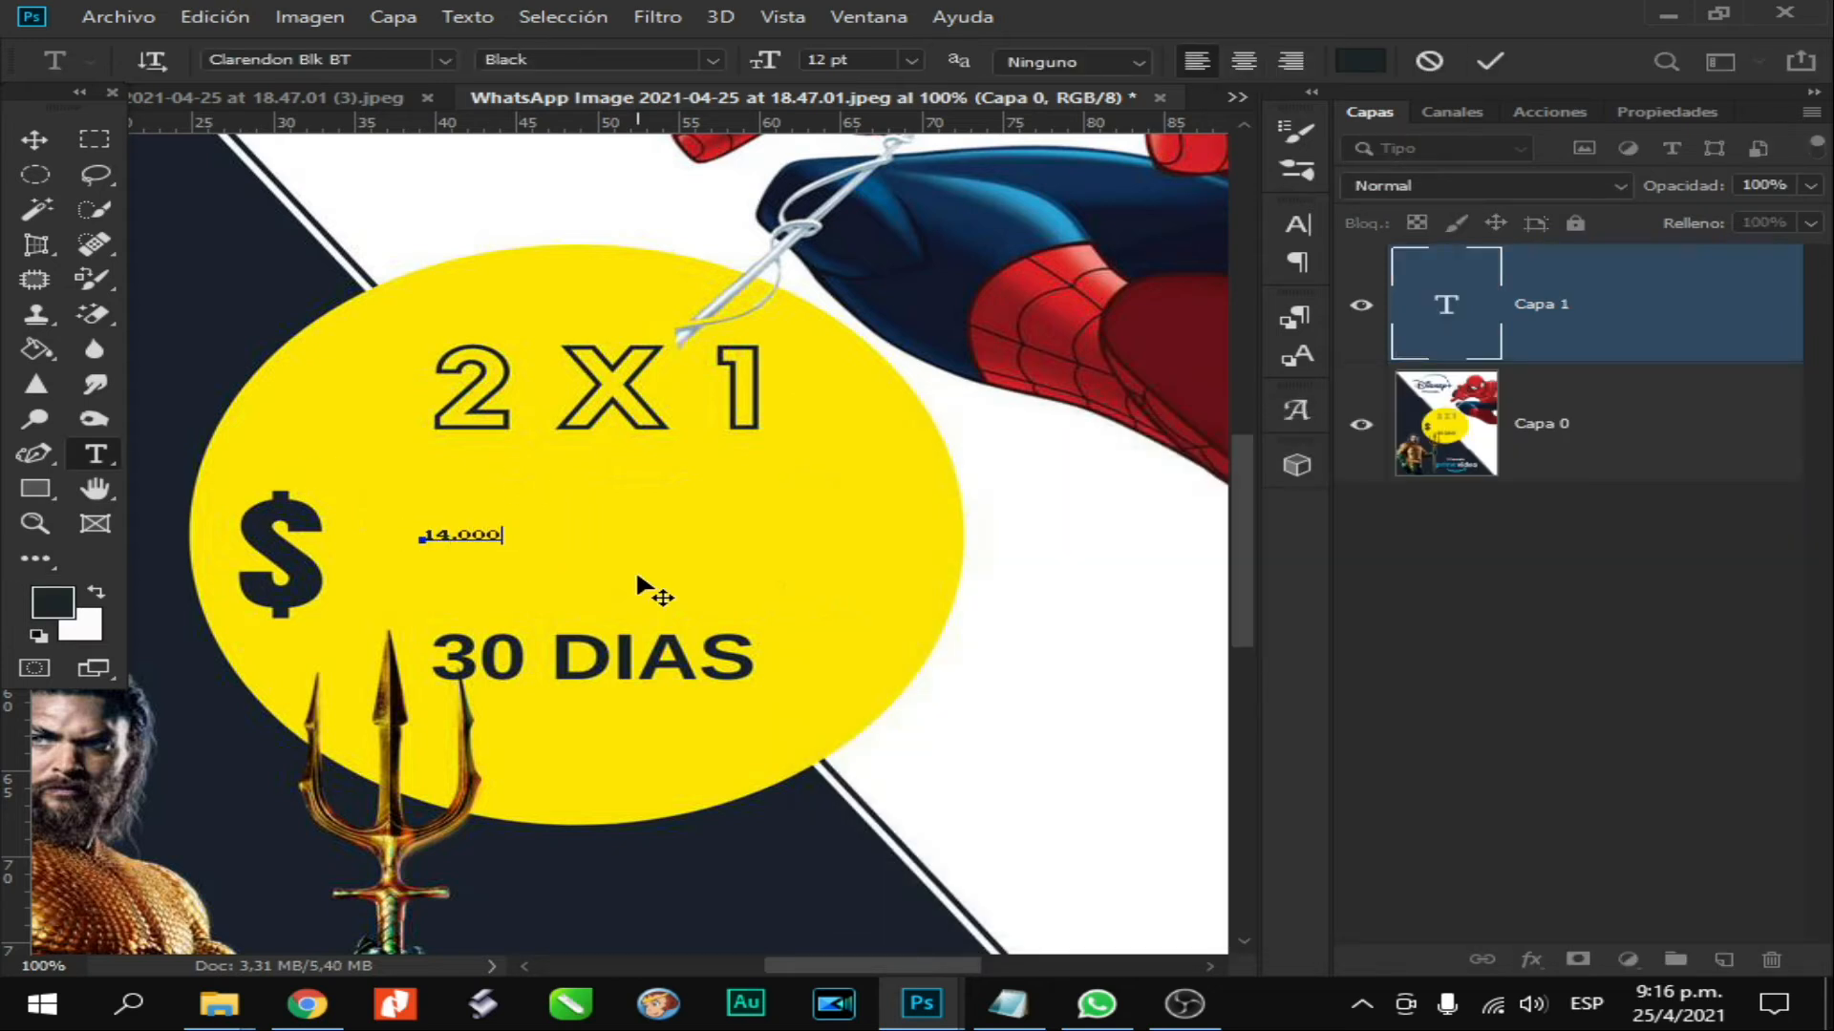
Scale up the 14.000 text to fill the space beside the dollar sign and align it with the sign
{"action": "left_click", "coordinate": [34, 140]}
{"action": "left_click_drag", "start_coordinate": [503, 548], "coordinate": [757, 601]}
{"action": "left_click_drag", "start_coordinate": [597, 517], "coordinate": [598, 482]}
{"action": "left_click_drag", "start_coordinate": [599, 552], "coordinate": [613, 552]}
{"action": "key", "text": "Return"}
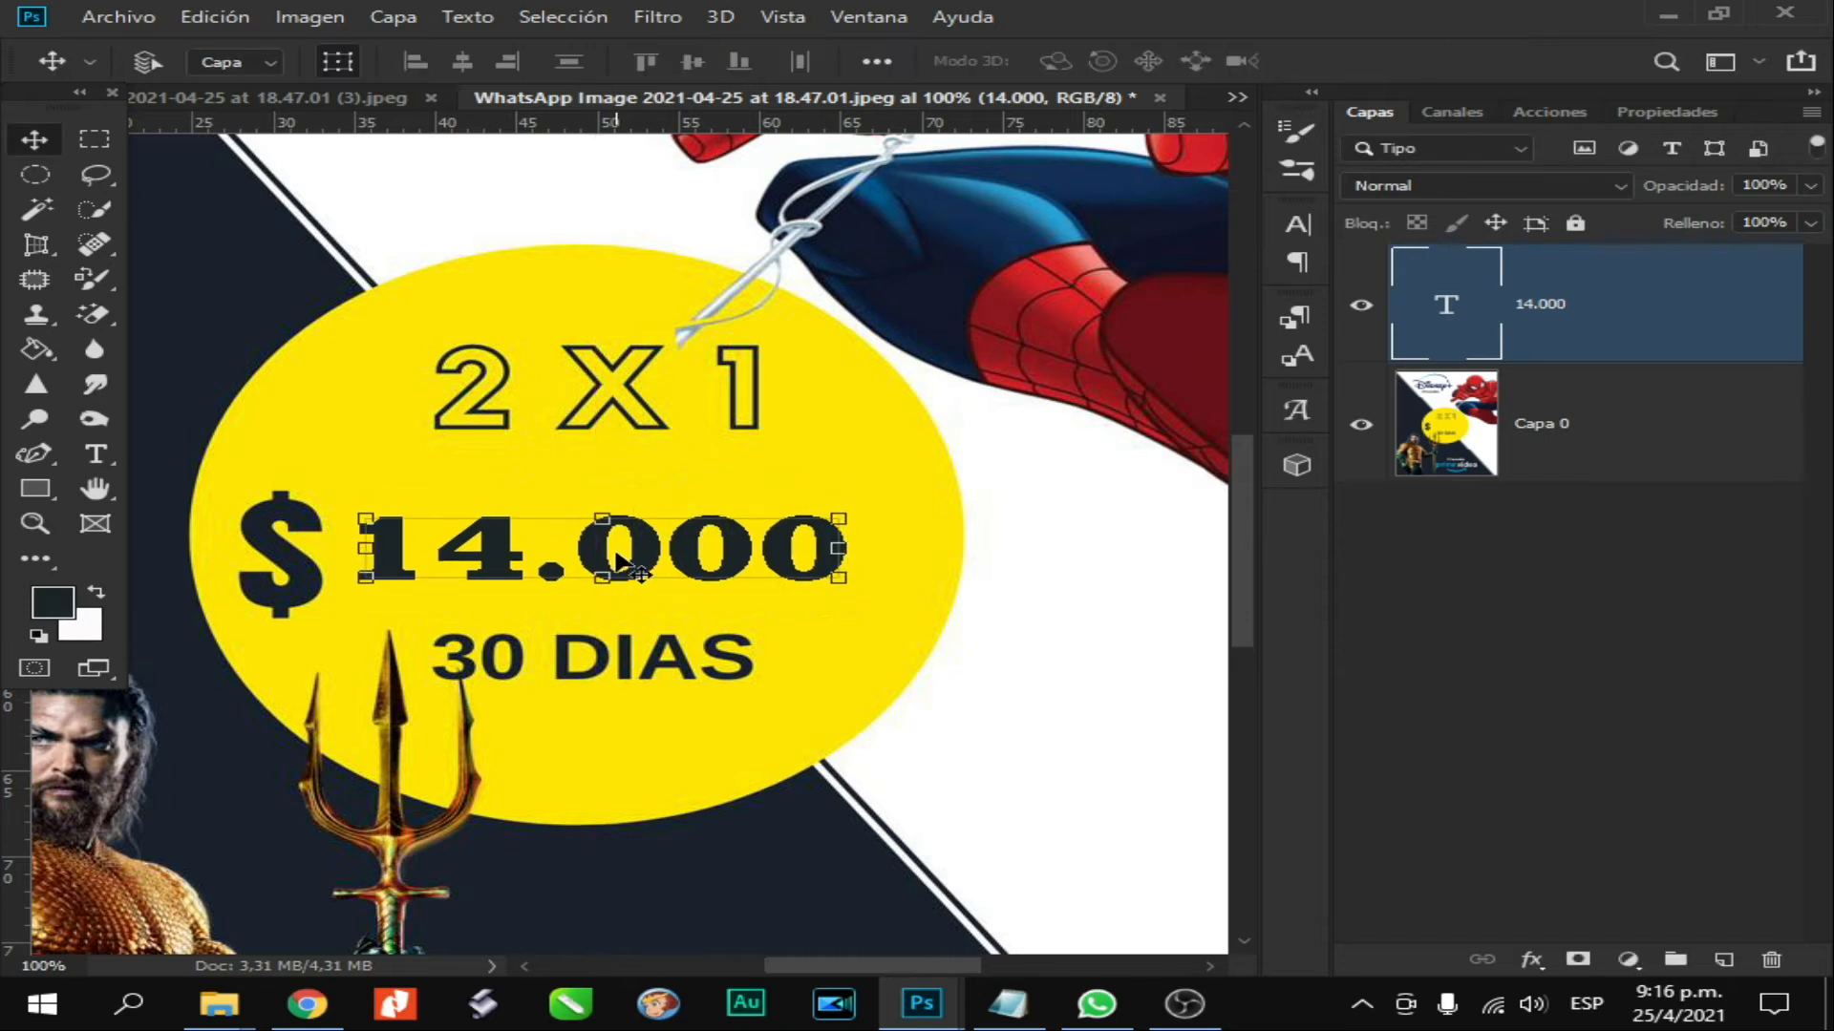
Save the Disney+ and Prime Video flyer as a Photoshop document named 02
{"action": "left_click", "coordinate": [1538, 688]}
{"action": "key", "text": "ctrl+minus"}
{"action": "key", "text": "ctrl+minus"}
{"action": "key", "text": "ctrl+minus"}
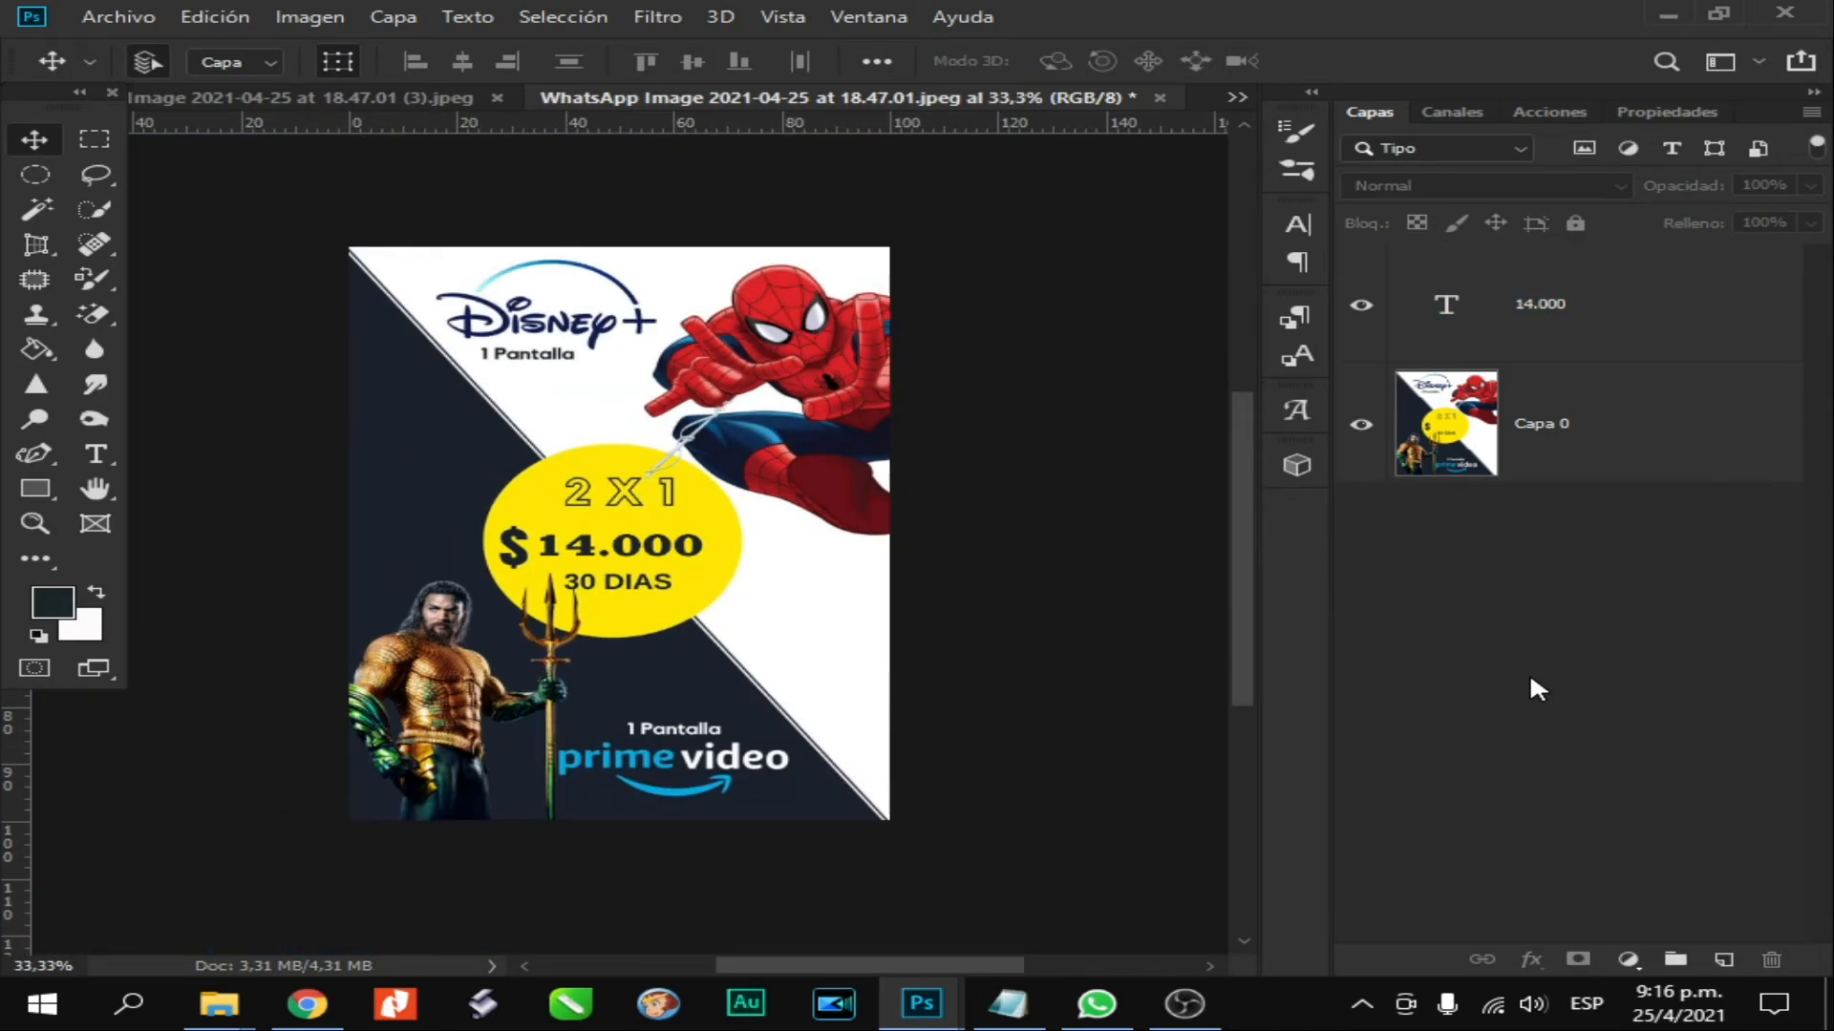
{"action": "left_click", "coordinate": [107, 17]}
{"action": "left_click", "coordinate": [182, 312]}
{"action": "type", "text": "02"}
{"action": "left_click", "coordinate": [1055, 864]}
Save a JPEG copy of flyer 02, accepting the JPEG options
{"action": "left_click", "coordinate": [107, 17]}
{"action": "left_click", "coordinate": [181, 312]}
{"action": "left_click", "coordinate": [668, 623]}
{"action": "left_click", "coordinate": [611, 414]}
{"action": "left_click", "coordinate": [1089, 846]}
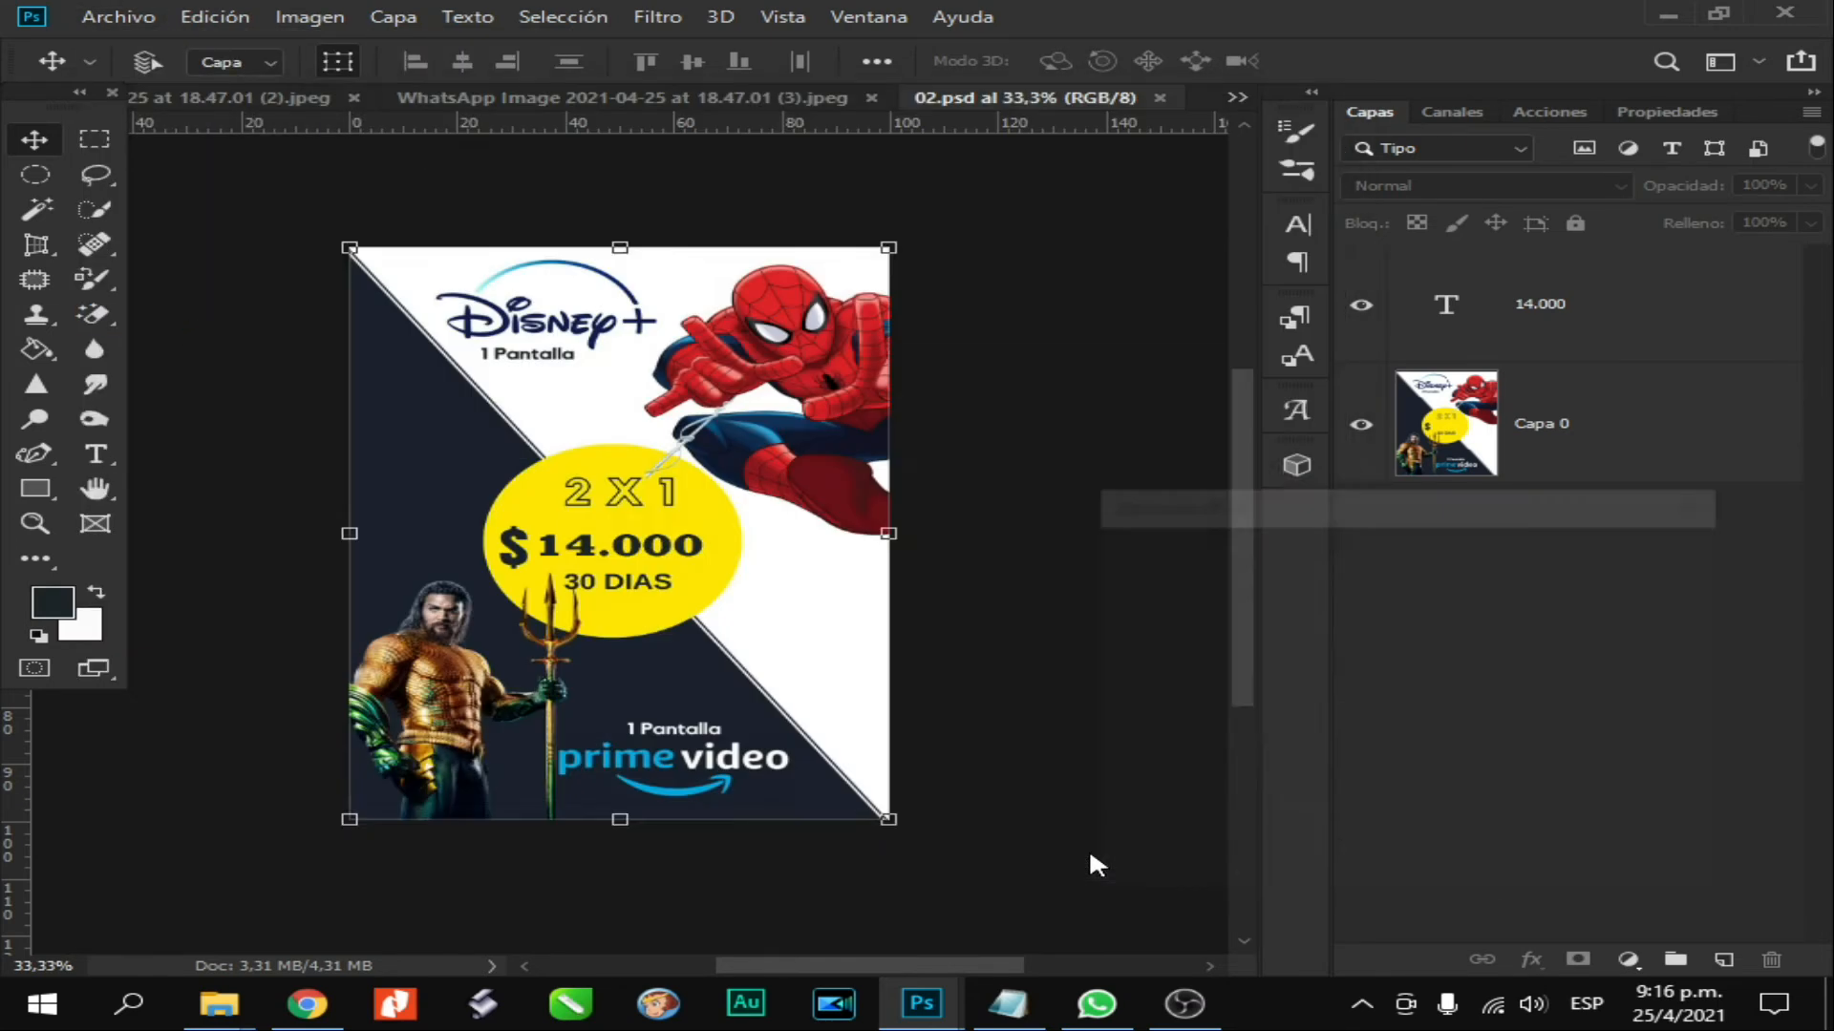
{"action": "left_click", "coordinate": [1593, 560]}
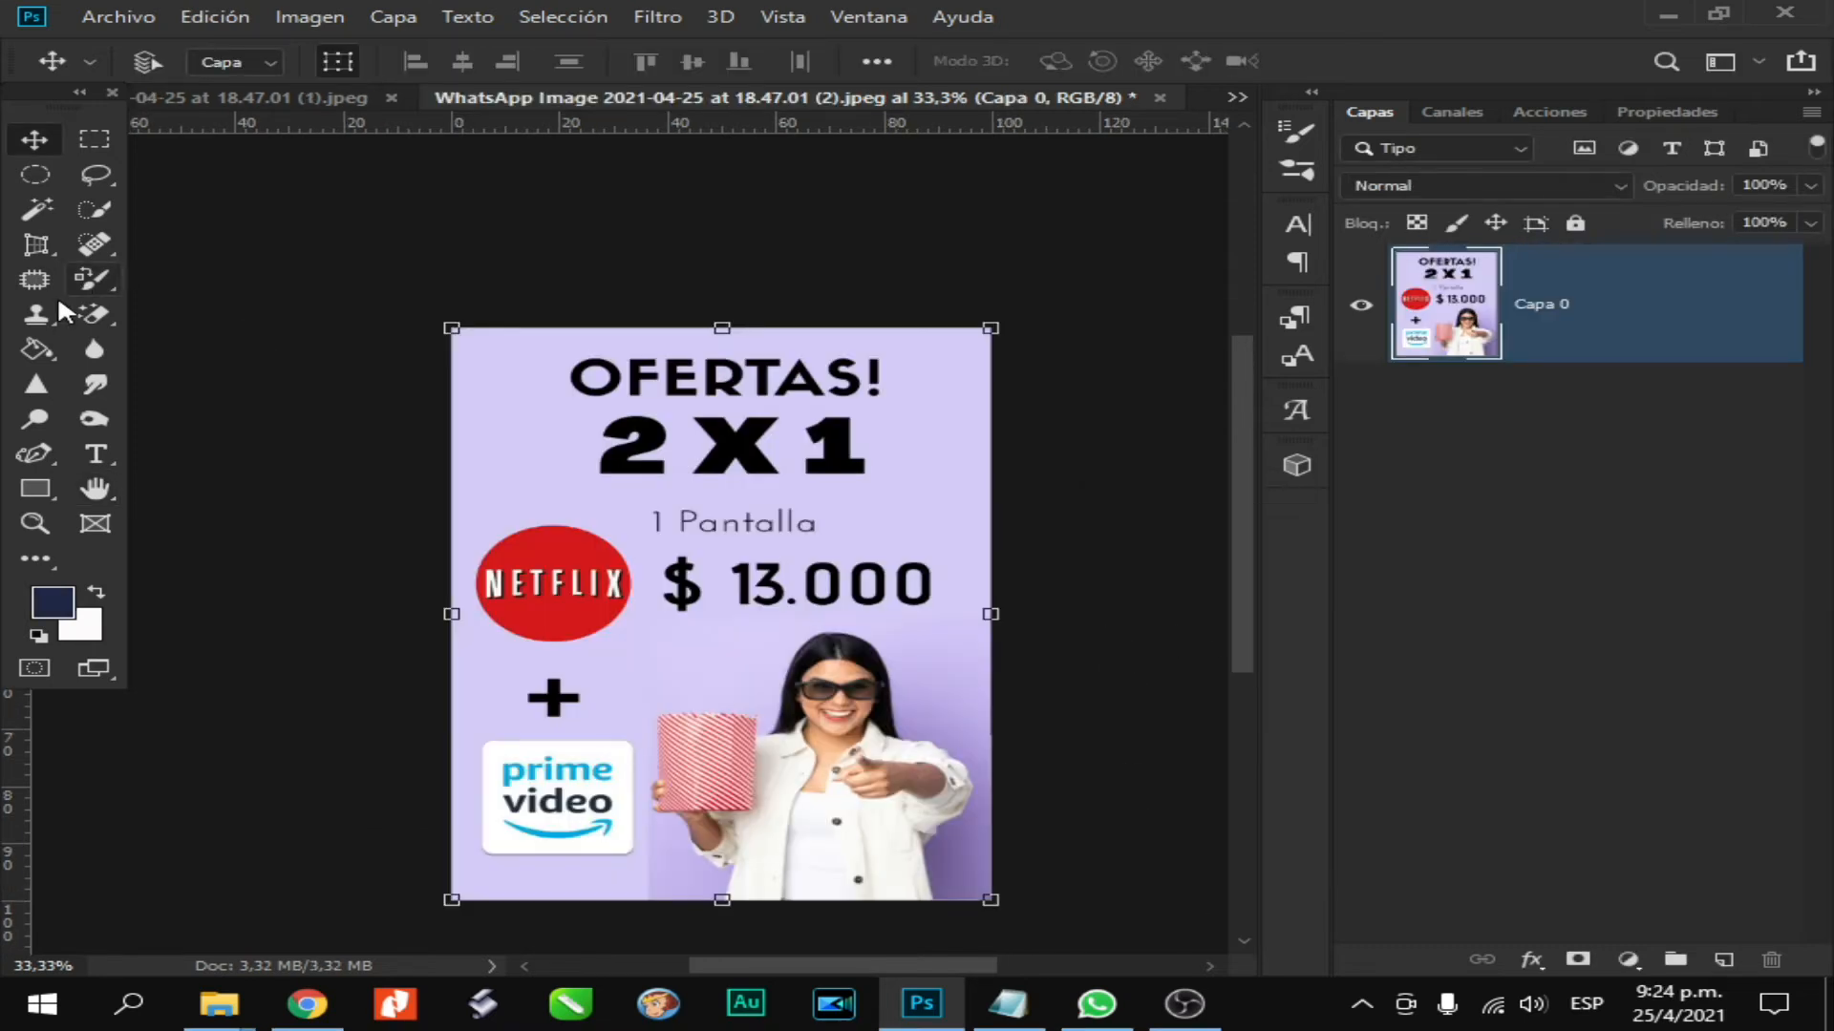
Remove the 3 from the $ 13.000 price on the lilac Netflix flyer by cloning the background over it
{"action": "left_click", "coordinate": [36, 315]}
{"action": "key", "text": "ctrl+plus"}
{"action": "key", "text": "ctrl+plus"}
{"action": "key", "text": "ctrl+plus"}
{"action": "left_click_drag", "start_coordinate": [777, 959], "coordinate": [838, 959]}
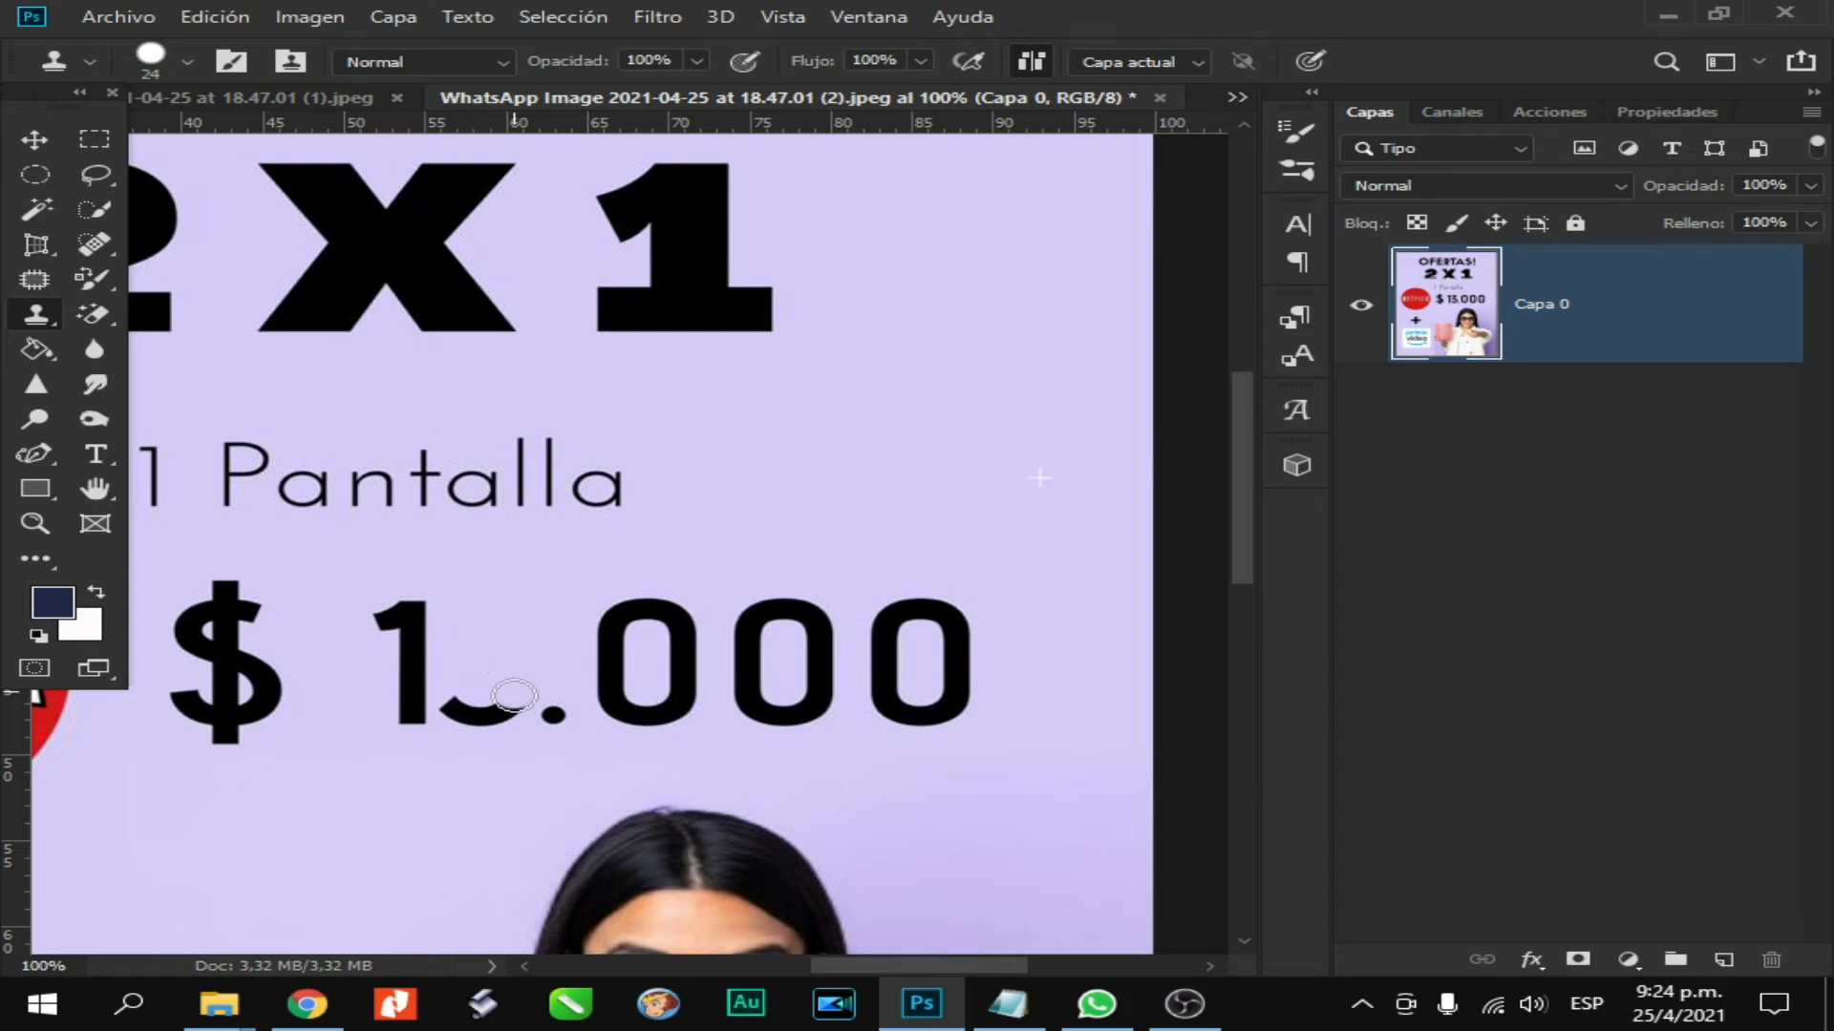
{"action": "left_click", "coordinate": [36, 141]}
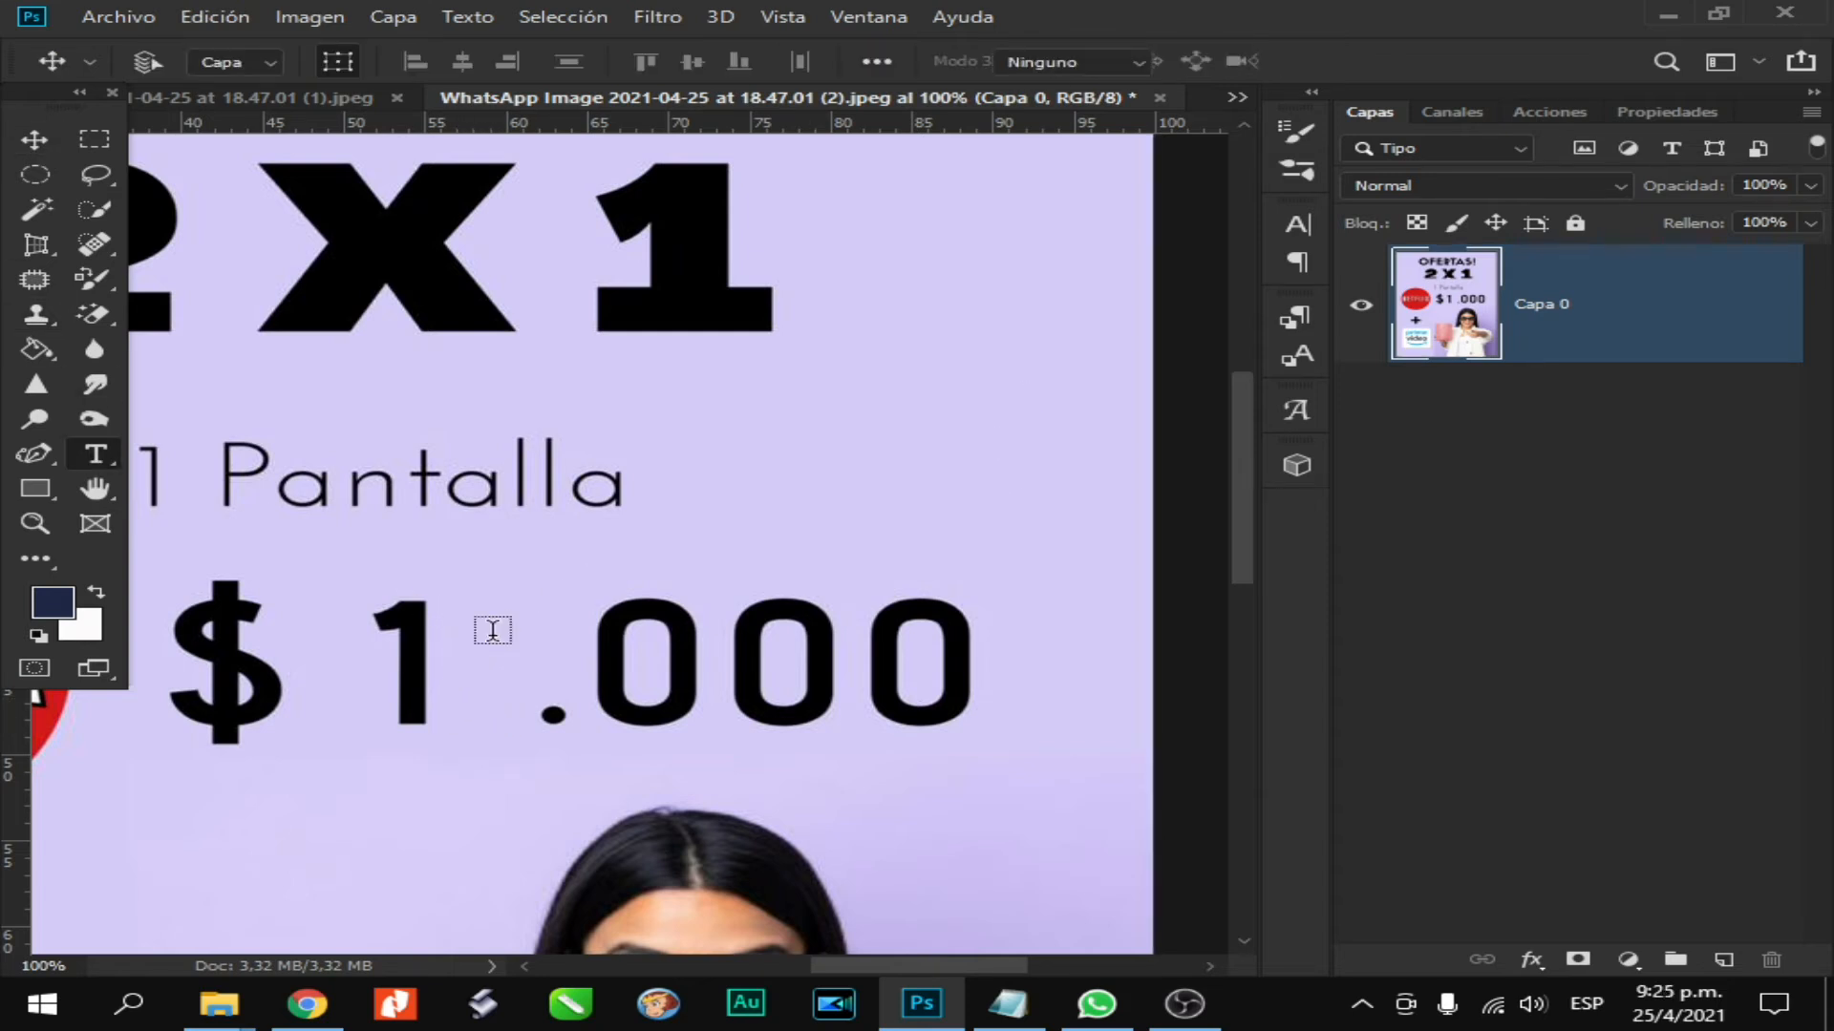
{"action": "key", "text": "t"}
{"action": "left_click", "coordinate": [449, 649]}
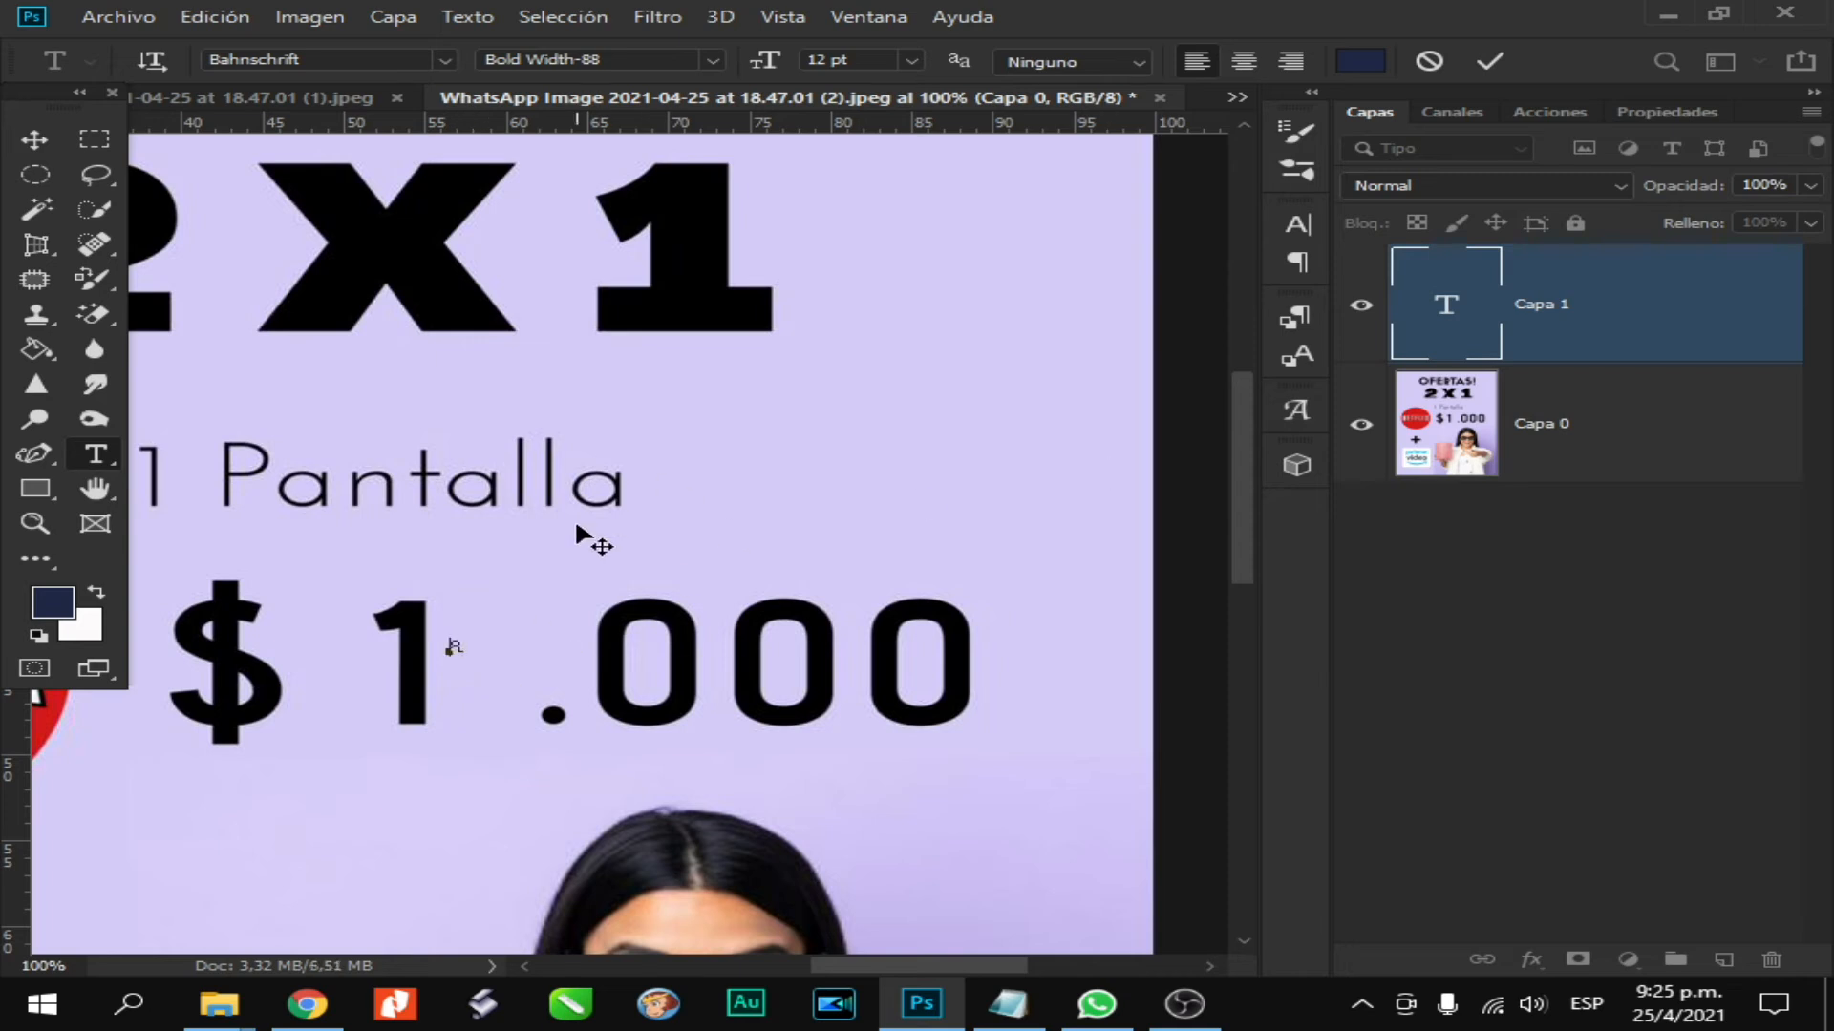
{"action": "left_click", "coordinate": [221, 19]}
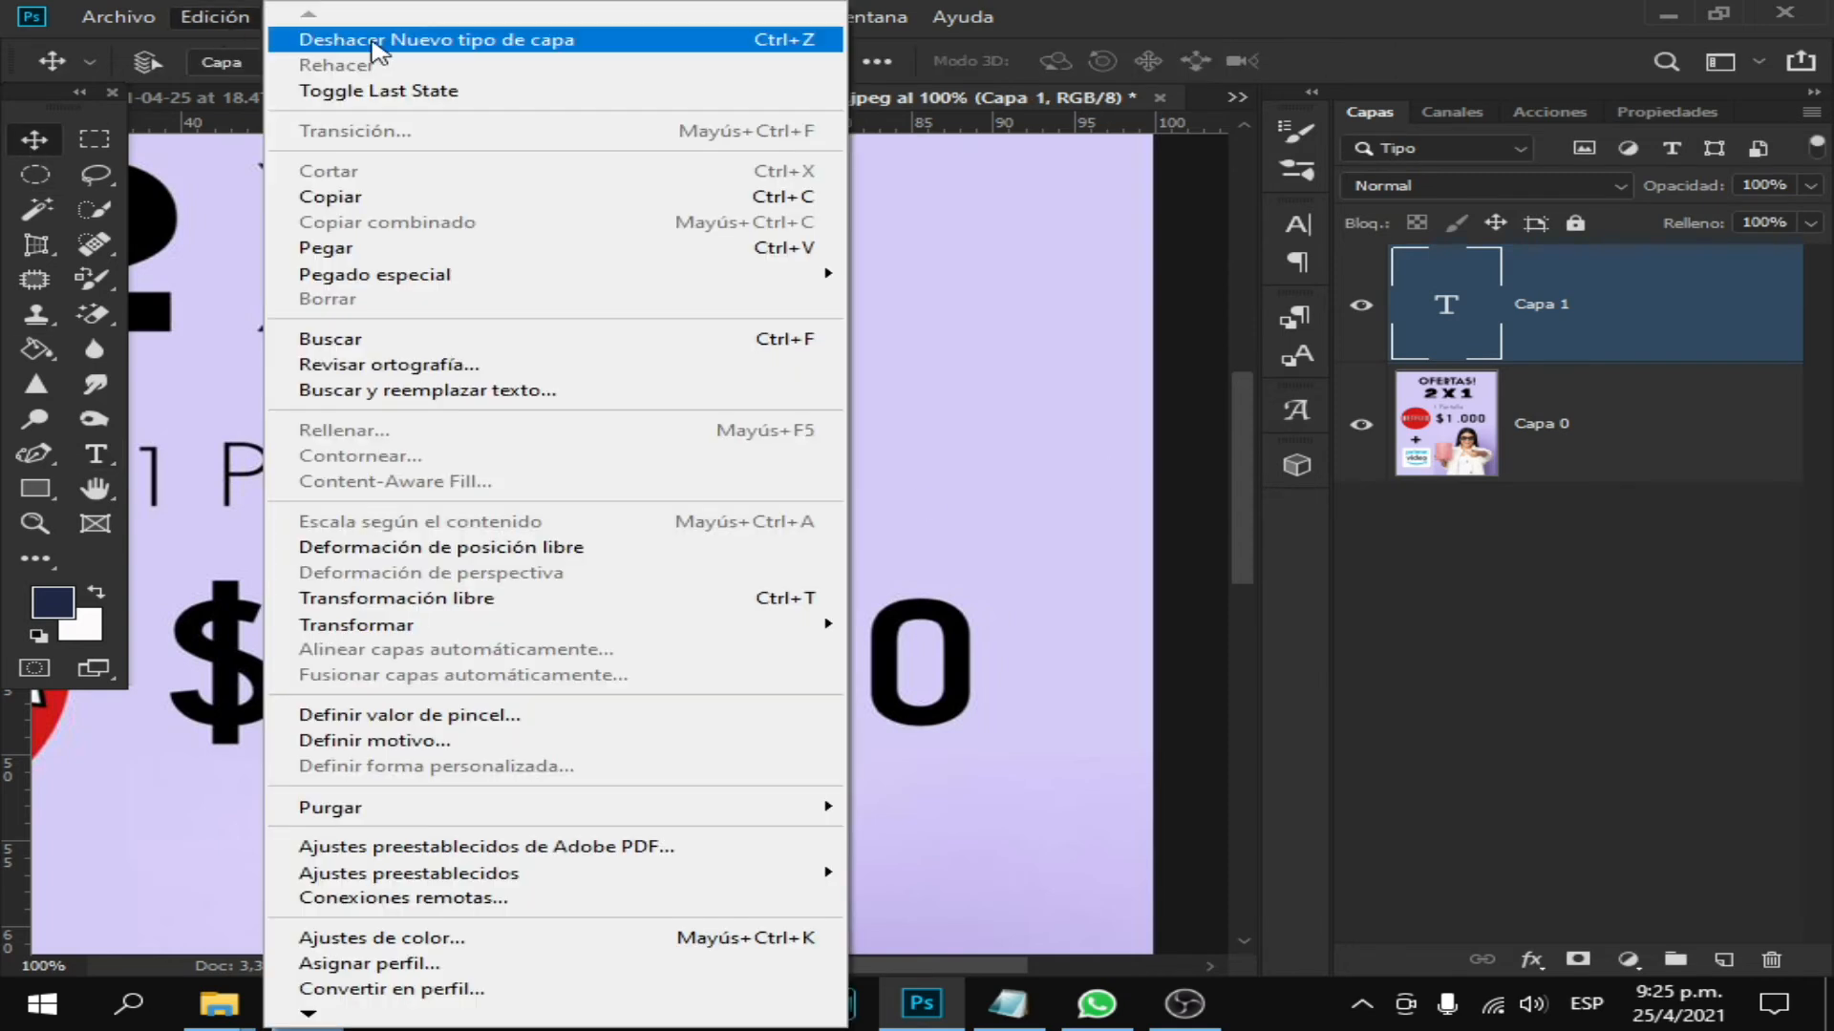
{"action": "left_click", "coordinate": [373, 40]}
Add an 8 in Bahnschrift Bold Width-88, scale it to about 1093%, and place it between the 1 and the period
{"action": "left_click", "coordinate": [95, 455]}
{"action": "left_click", "coordinate": [761, 508]}
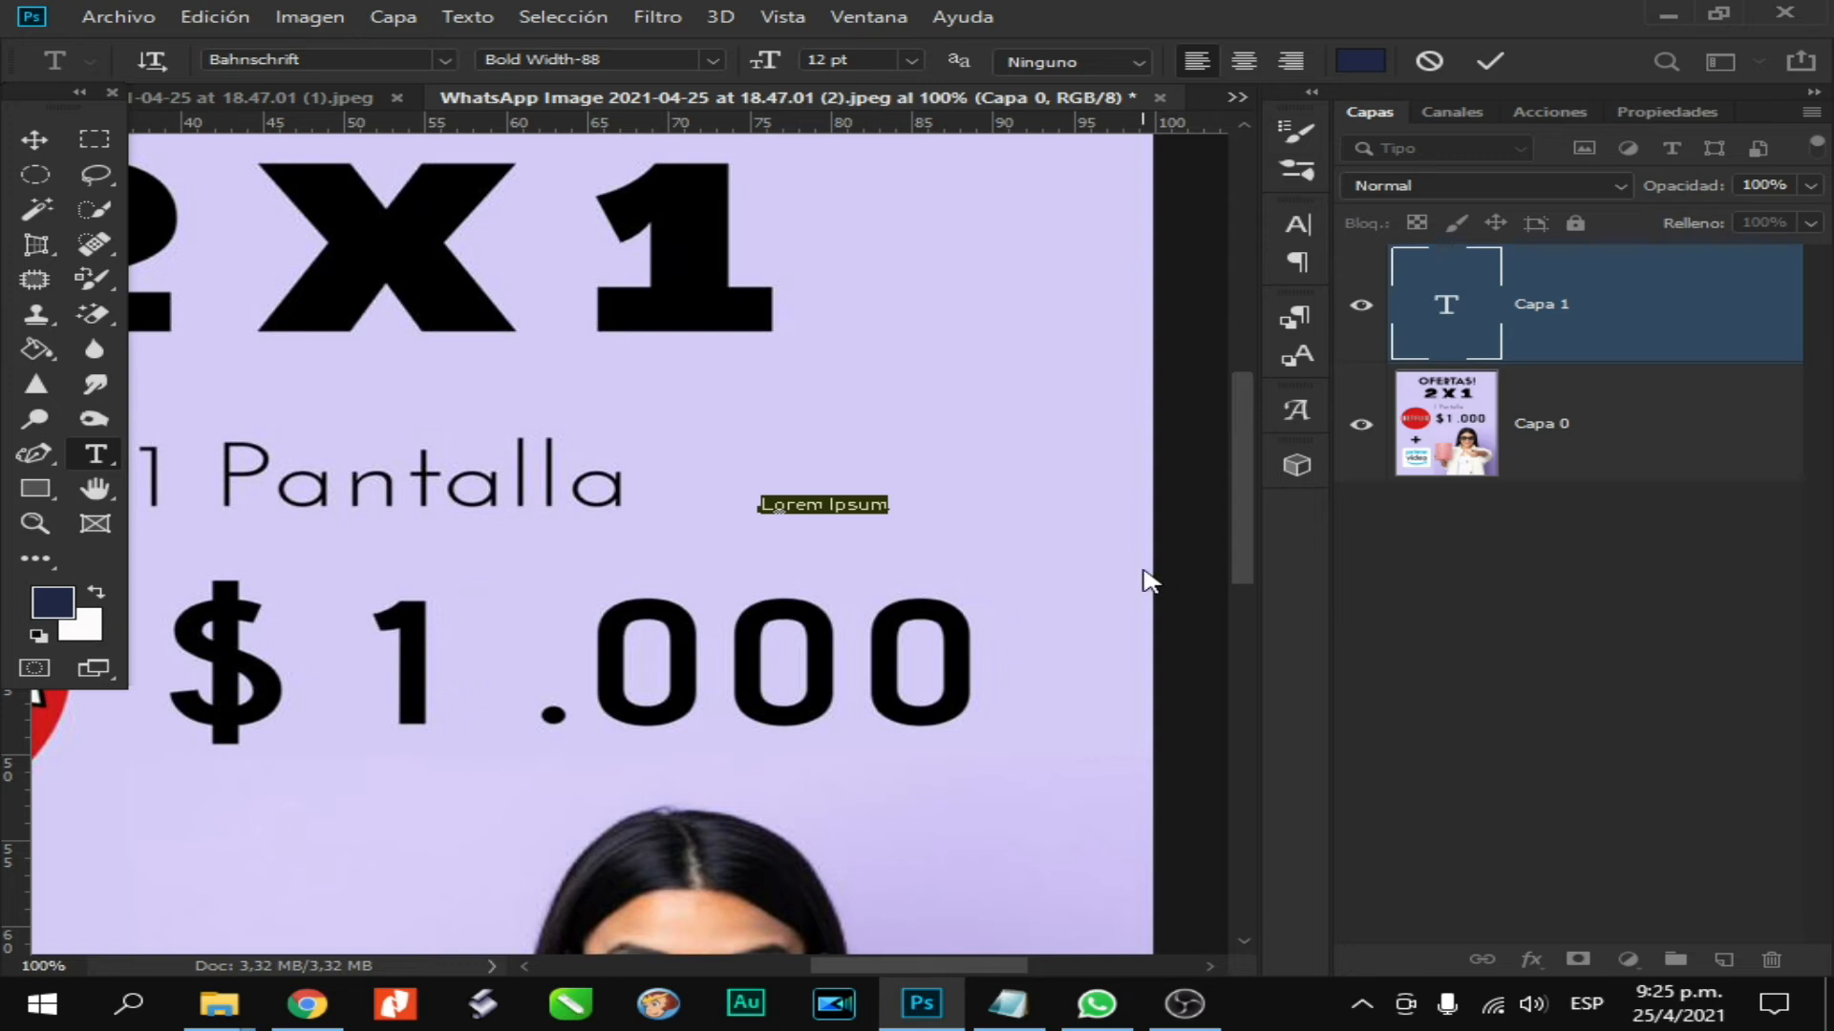
{"action": "left_click", "coordinate": [53, 147]}
{"action": "left_click_drag", "start_coordinate": [774, 515], "coordinate": [498, 578]}
{"action": "key", "text": "Right"}
{"action": "key", "text": "Right"}
{"action": "key", "text": "Right"}
{"action": "key", "text": "Right"}
{"action": "key", "text": "Right"}
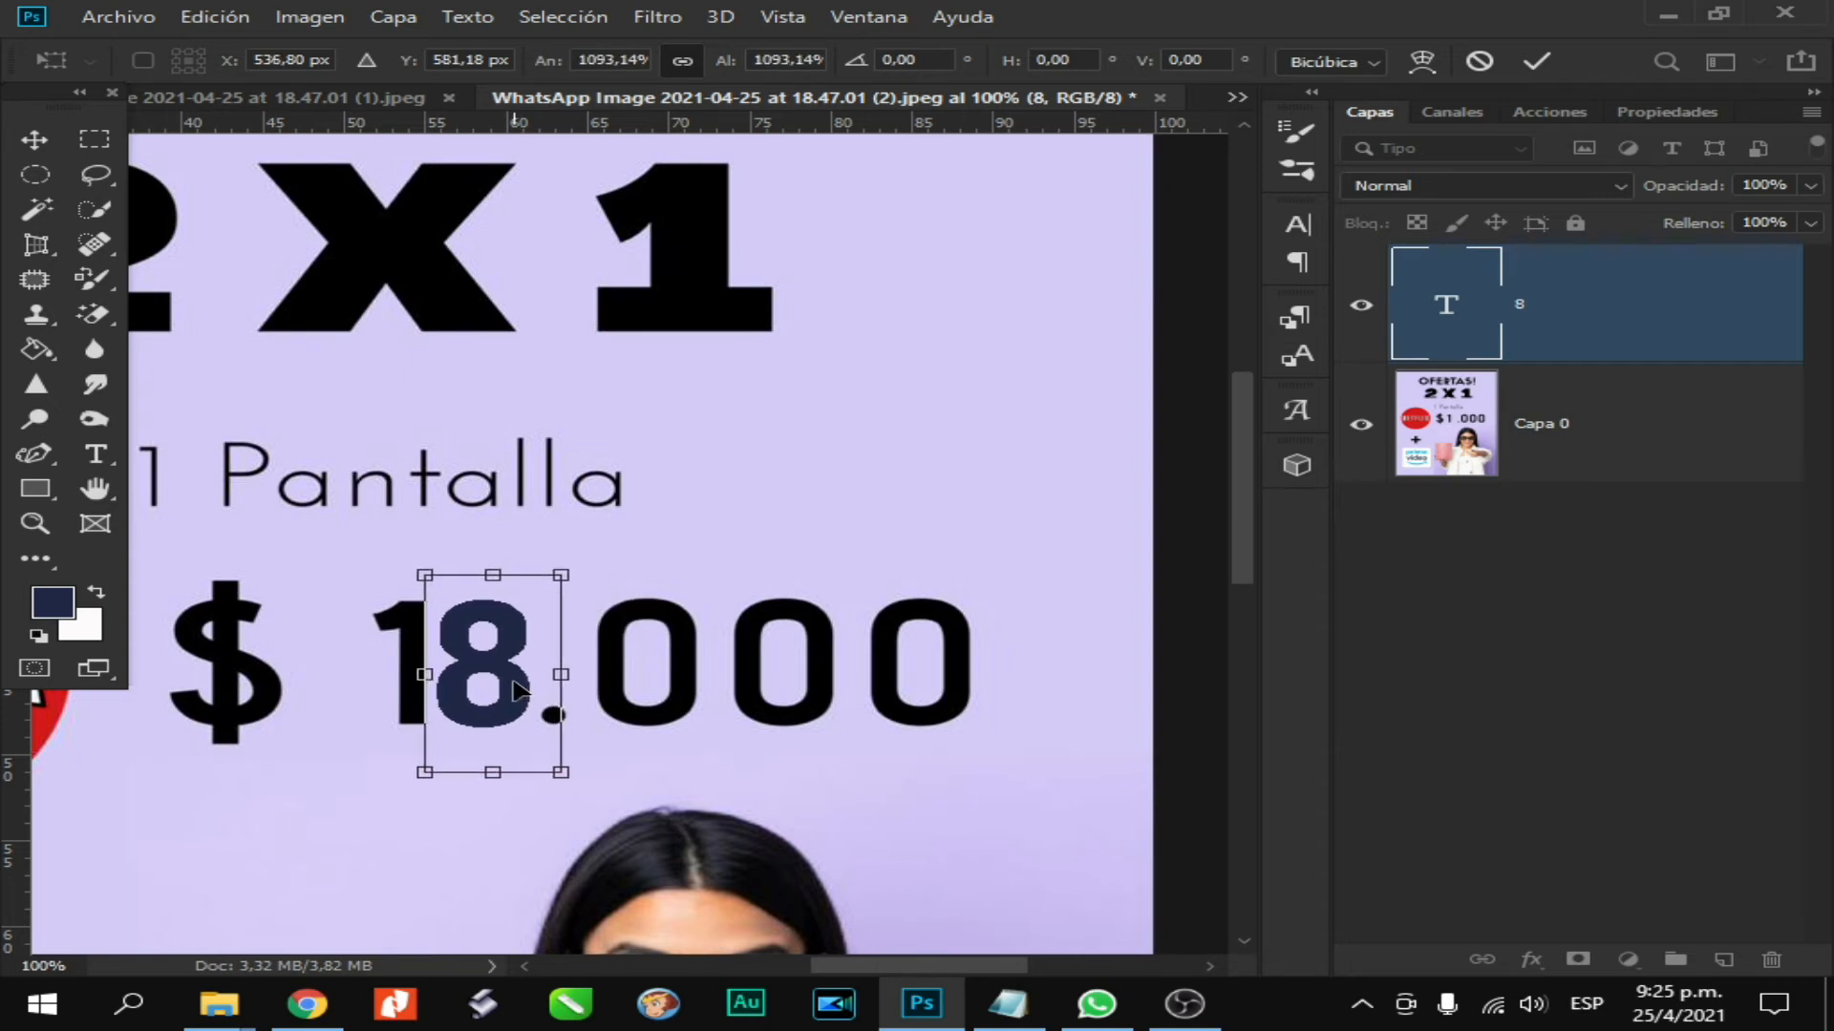
{"action": "key", "text": "Return"}
Recolour the 8 to the black sampled from the neighbouring price digits
{"action": "left_click", "coordinate": [44, 603]}
{"action": "left_click", "coordinate": [668, 614]}
{"action": "left_click", "coordinate": [1666, 481]}
{"action": "key", "text": "ctrl+Return"}
{"action": "key", "text": "v"}
{"action": "left_click", "coordinate": [1429, 470]}
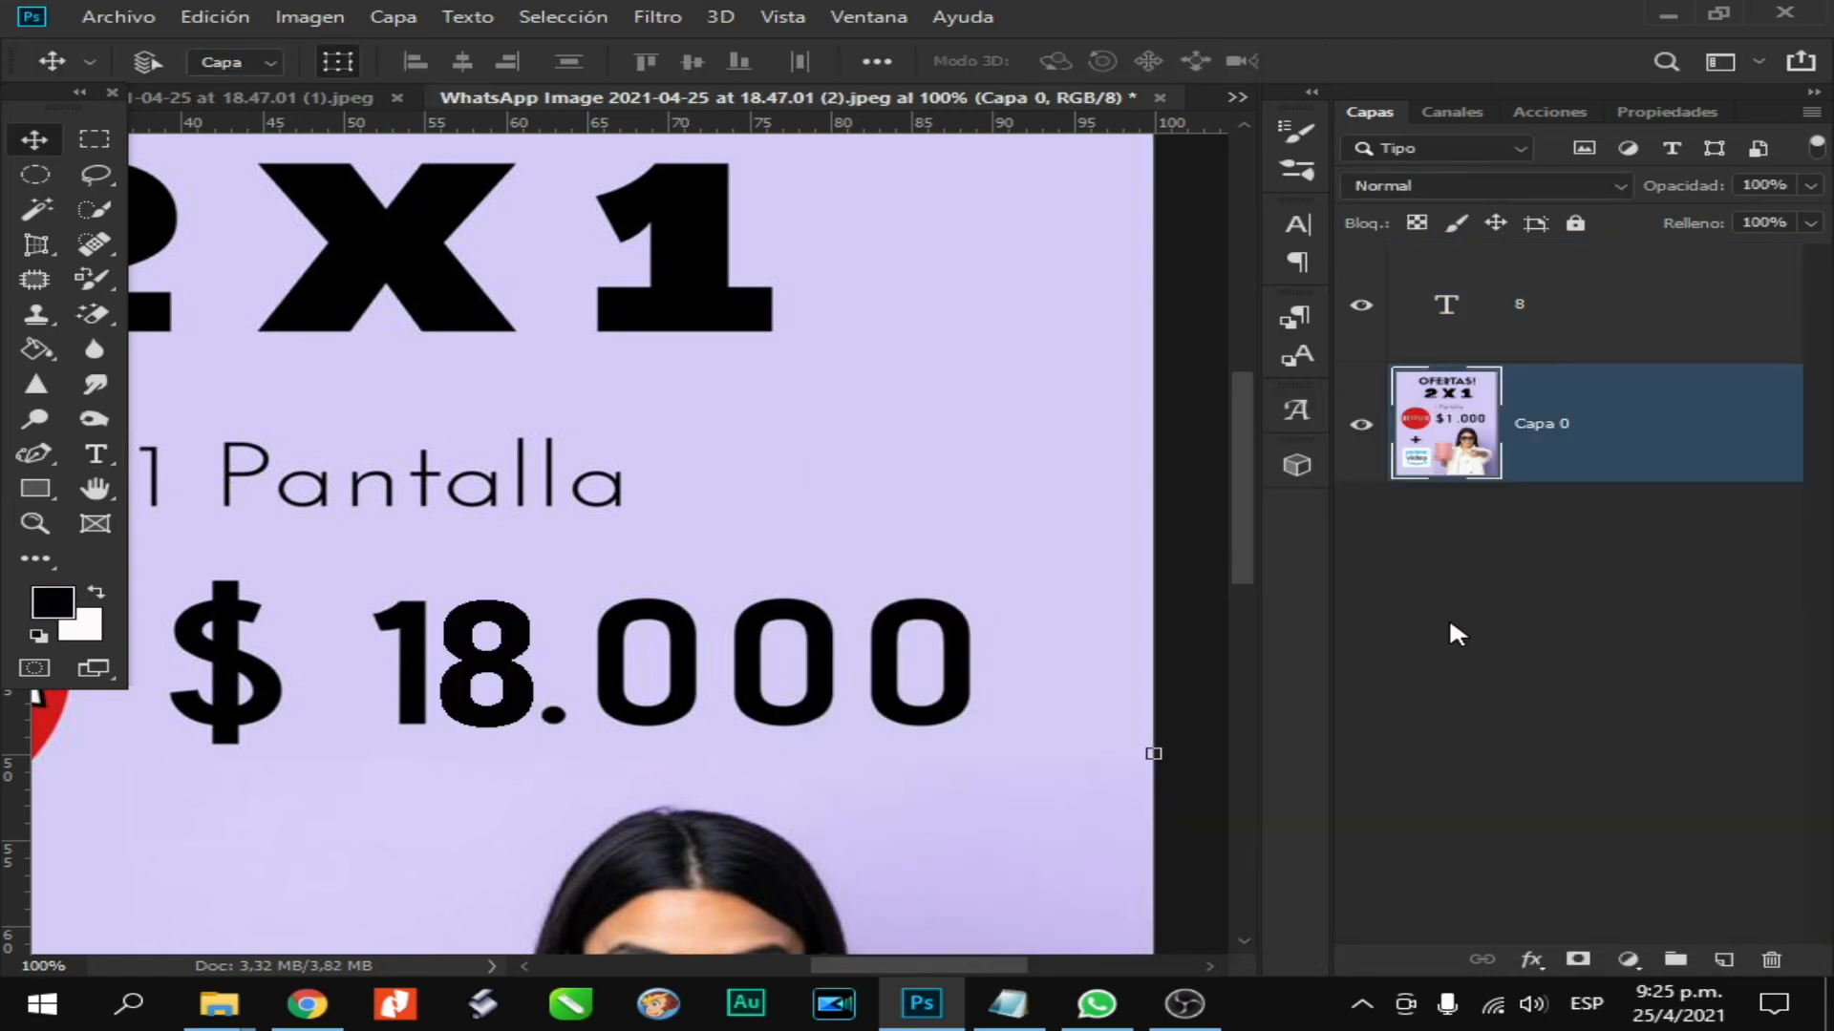
Save the lilac Netflix and Prime Video flyer as a Photoshop document named 04
{"action": "key", "text": "ctrl+minus"}
{"action": "key", "text": "ctrl+minus"}
{"action": "key", "text": "ctrl+minus"}
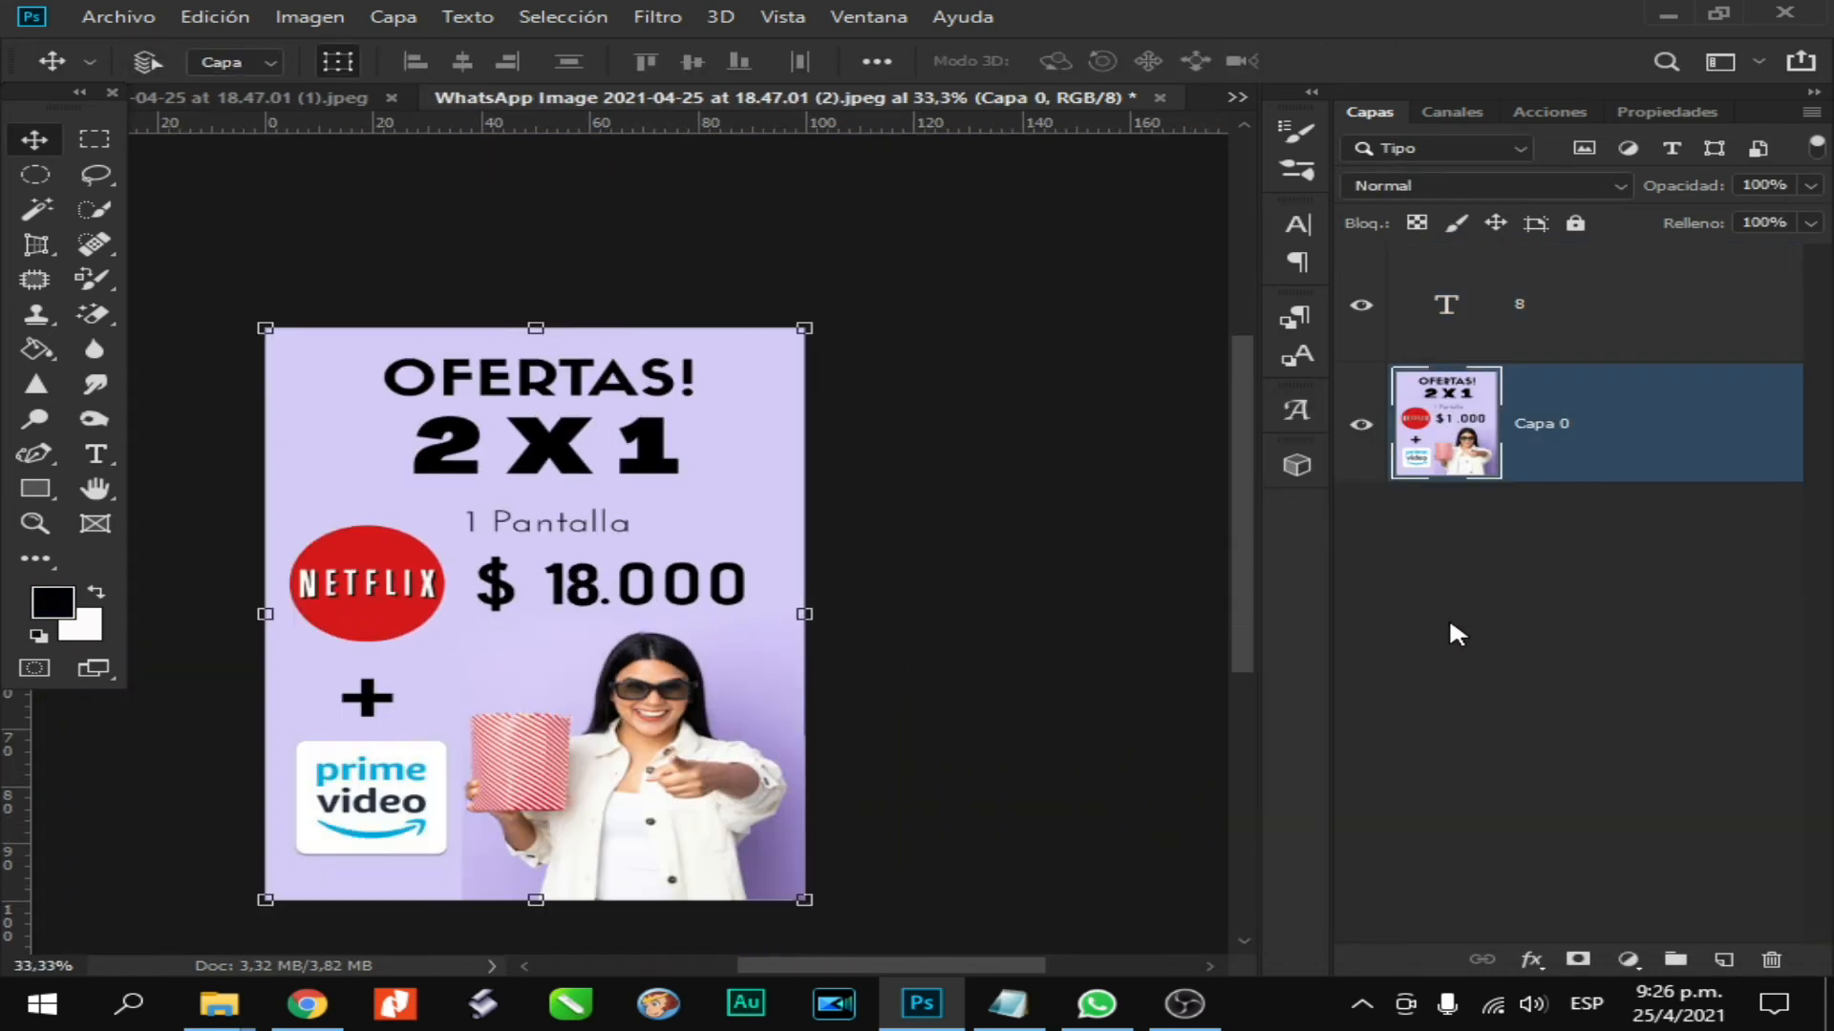
{"action": "left_click", "coordinate": [119, 17]}
{"action": "left_click", "coordinate": [363, 316]}
{"action": "type", "text": "04"}
{"action": "left_click", "coordinate": [608, 631]}
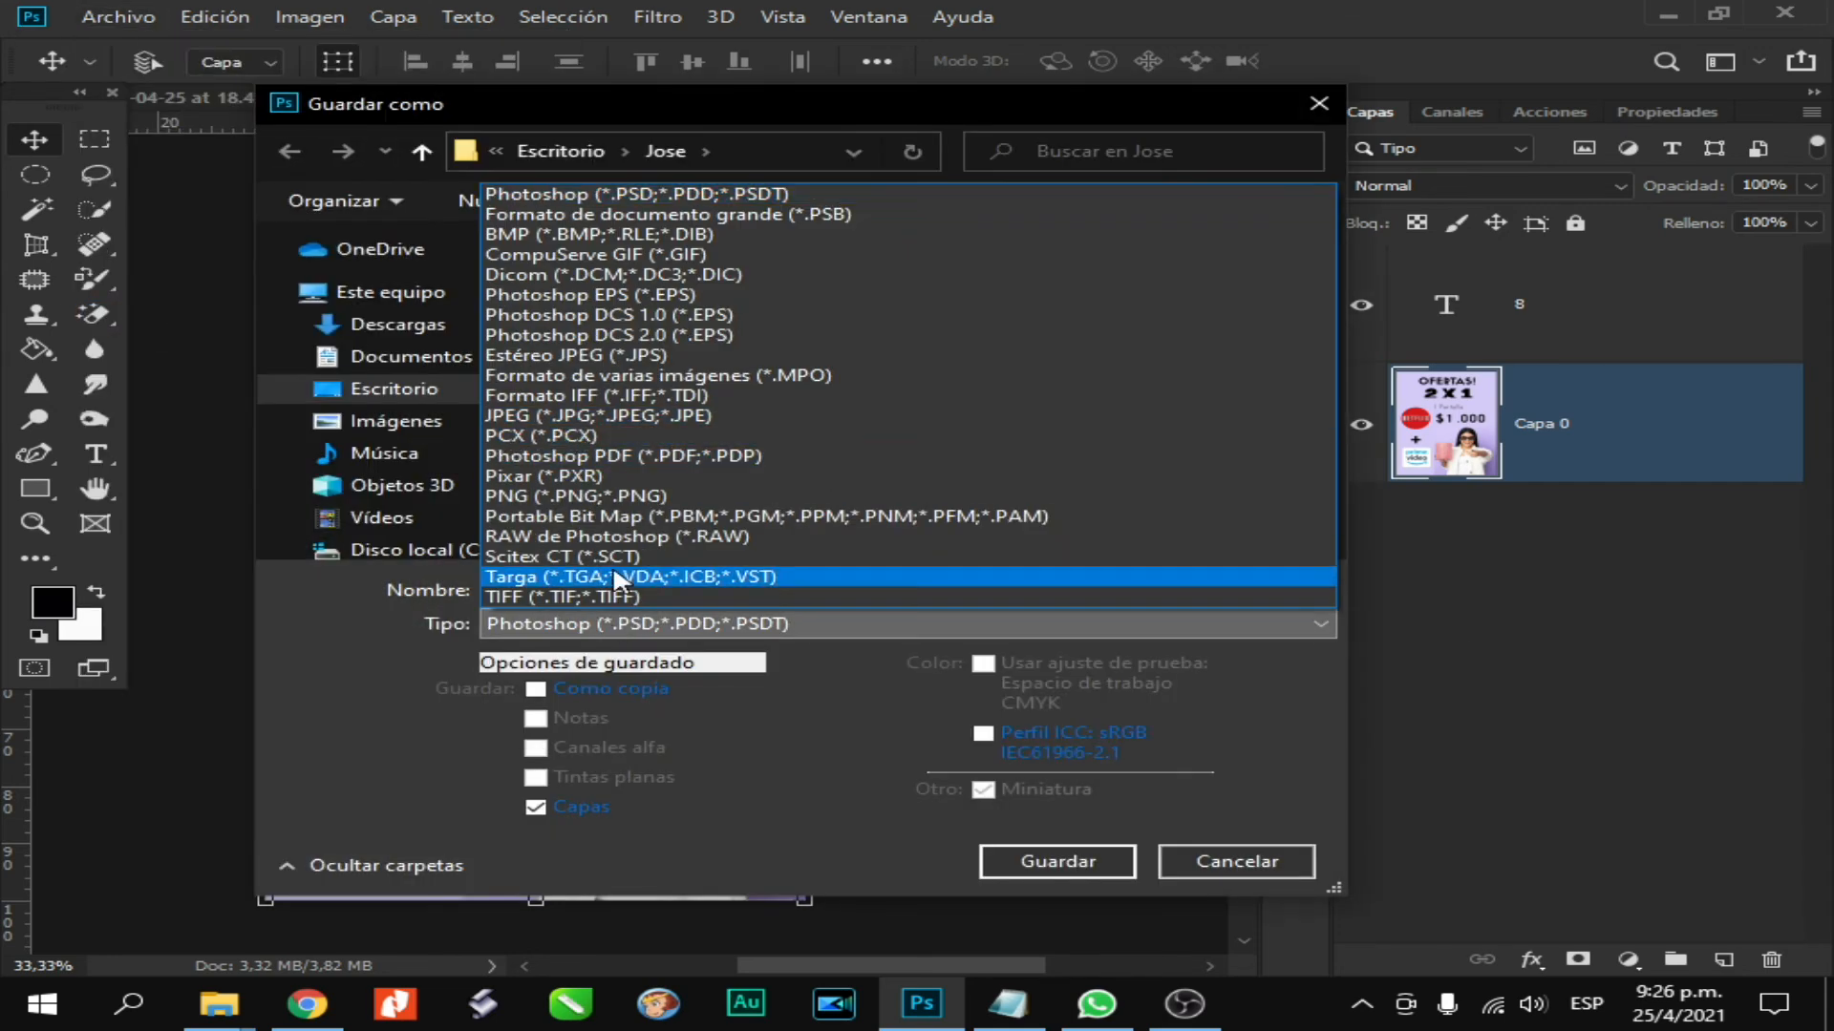
{"action": "left_click", "coordinate": [757, 777]}
{"action": "left_click", "coordinate": [1024, 859]}
Save a JPEG copy of flyer 04 at maximum quality 12 in progressive format
{"action": "left_click", "coordinate": [118, 16]}
{"action": "left_click", "coordinate": [184, 319]}
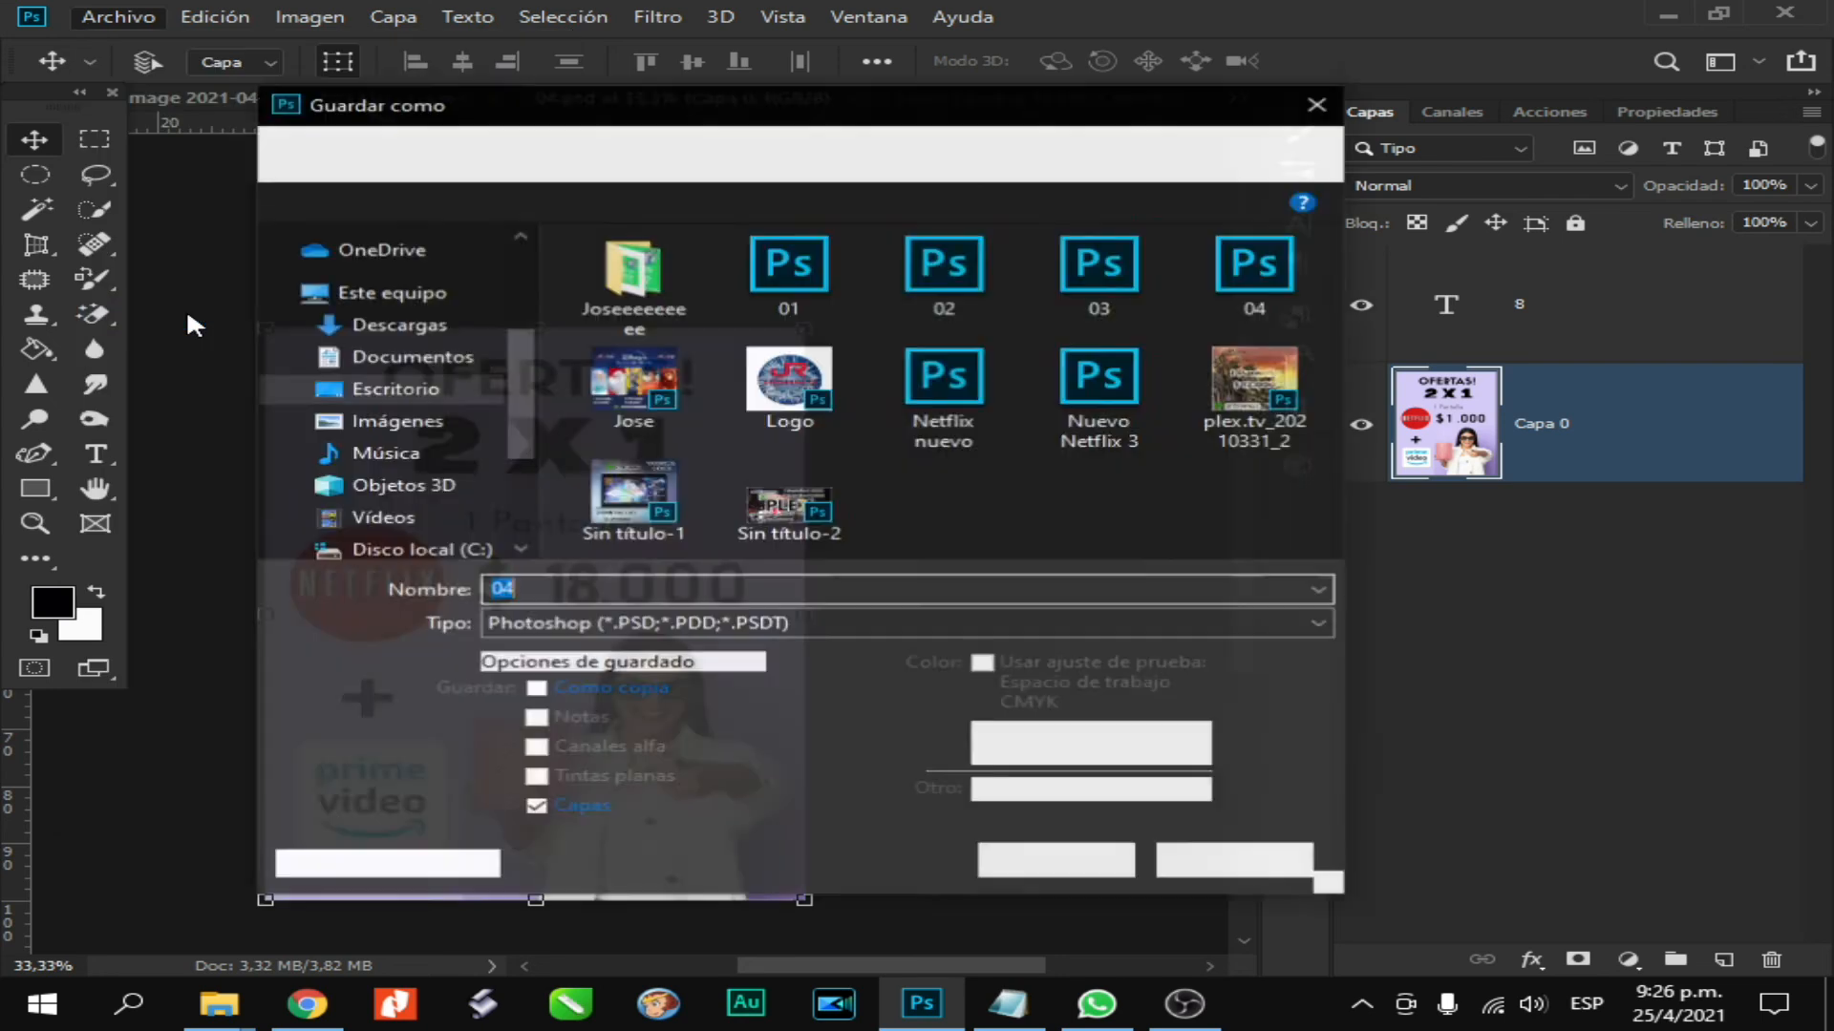
{"action": "left_click", "coordinate": [621, 623]}
{"action": "left_click", "coordinate": [622, 416]}
{"action": "left_click", "coordinate": [1057, 861]}
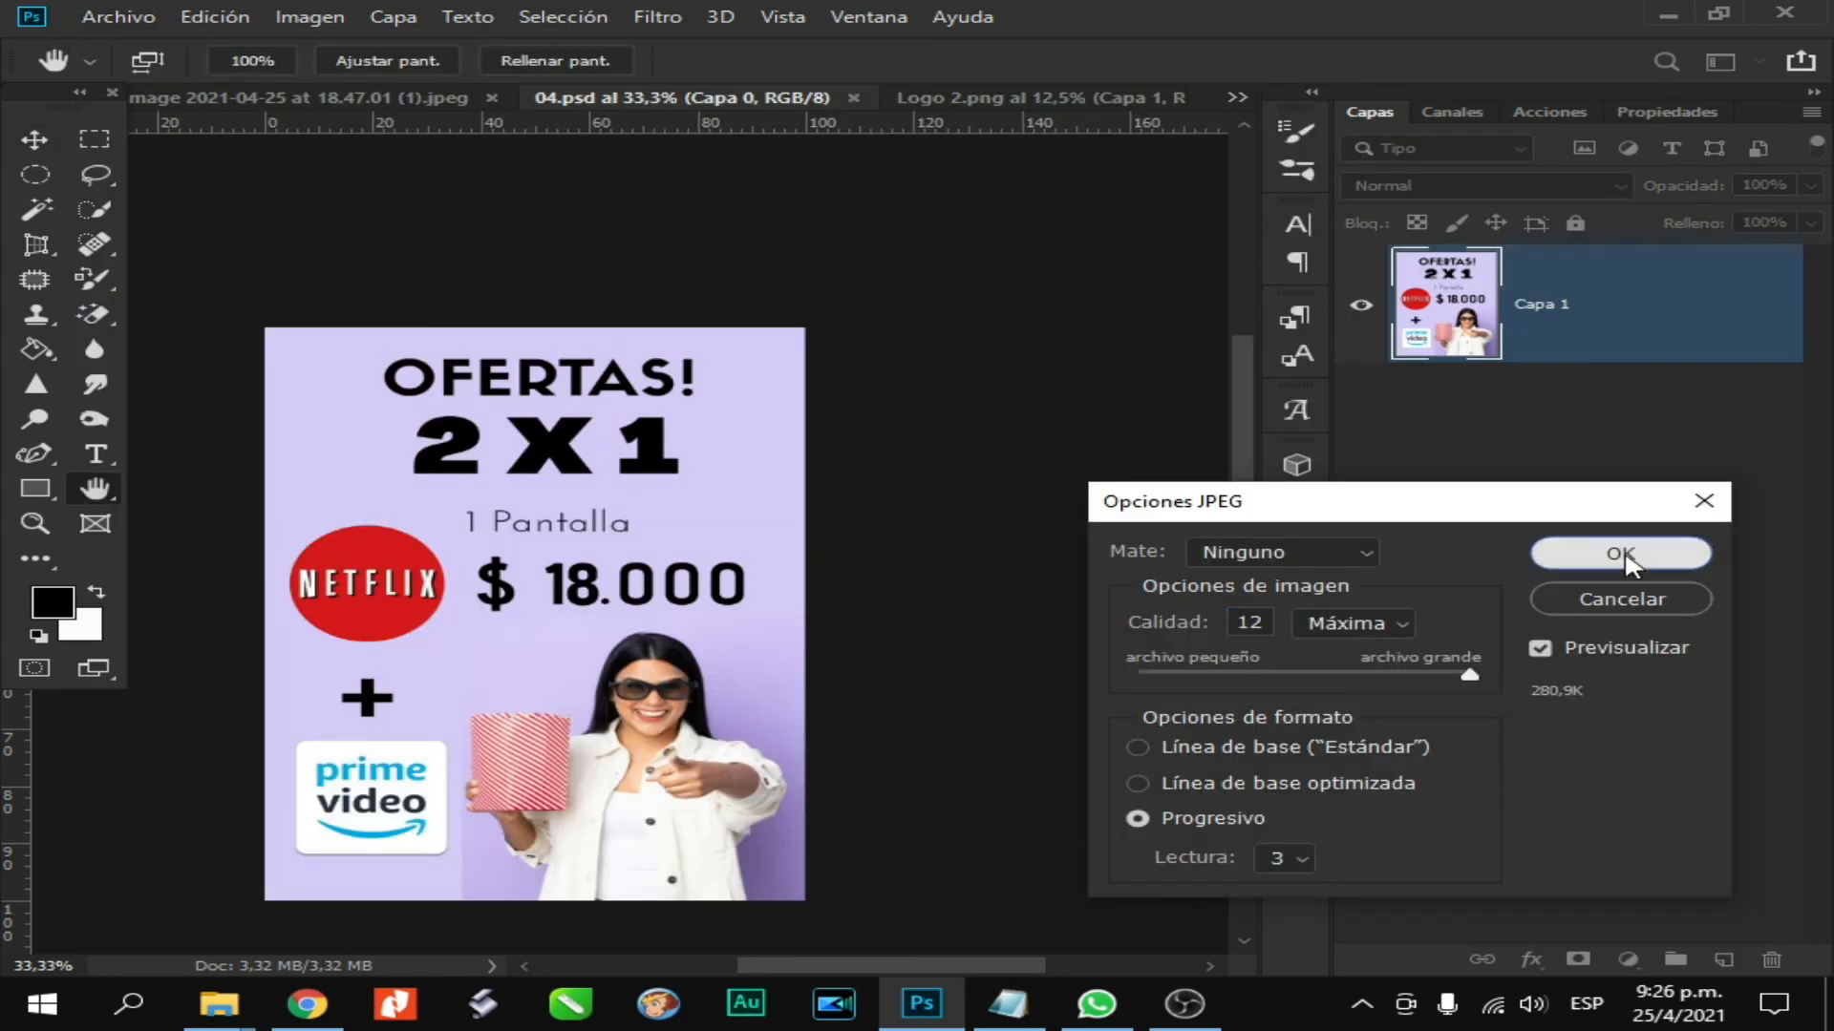
{"action": "left_click", "coordinate": [1617, 554]}
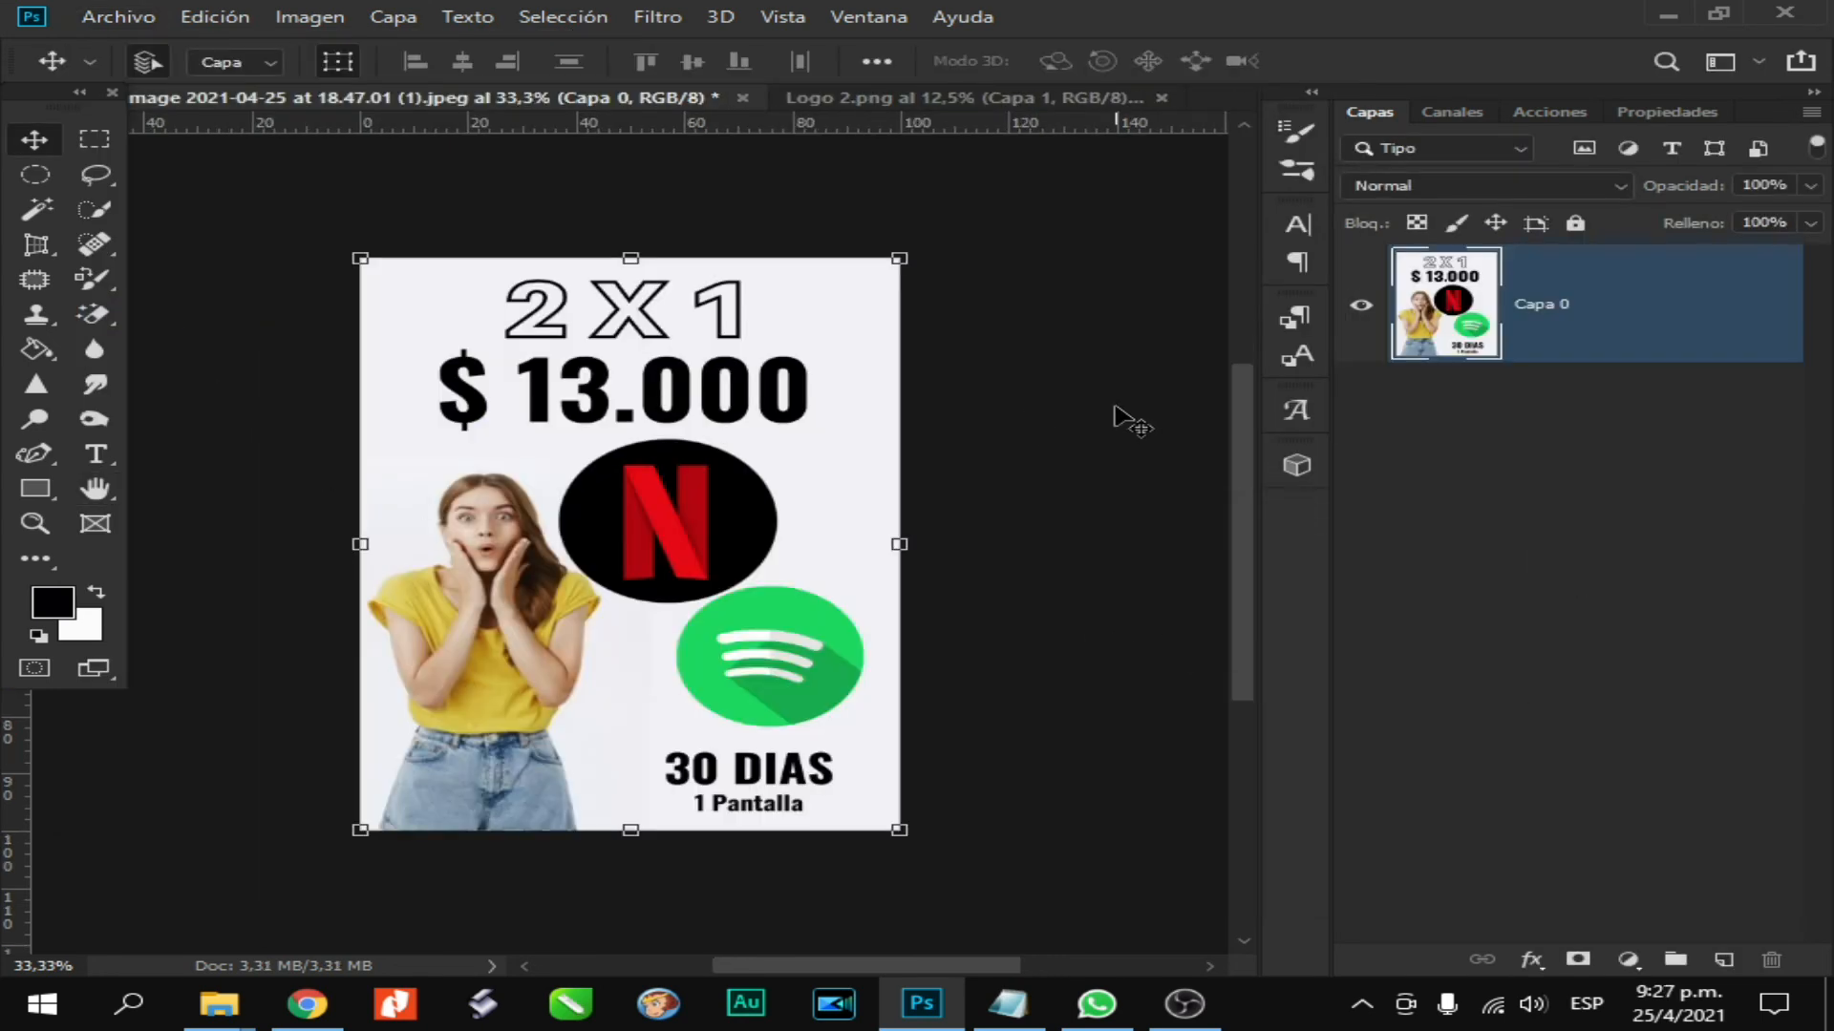
Remove the 3 from the 13.000 price with the Clone Stamp, covering it with the surrounding light background
{"action": "key", "text": "ctrl+plus"}
{"action": "key", "text": "ctrl+plus"}
{"action": "scroll", "coordinate": [261, 398], "scroll_direction": "up", "scroll_amount": 3}
{"action": "key", "text": "s"}
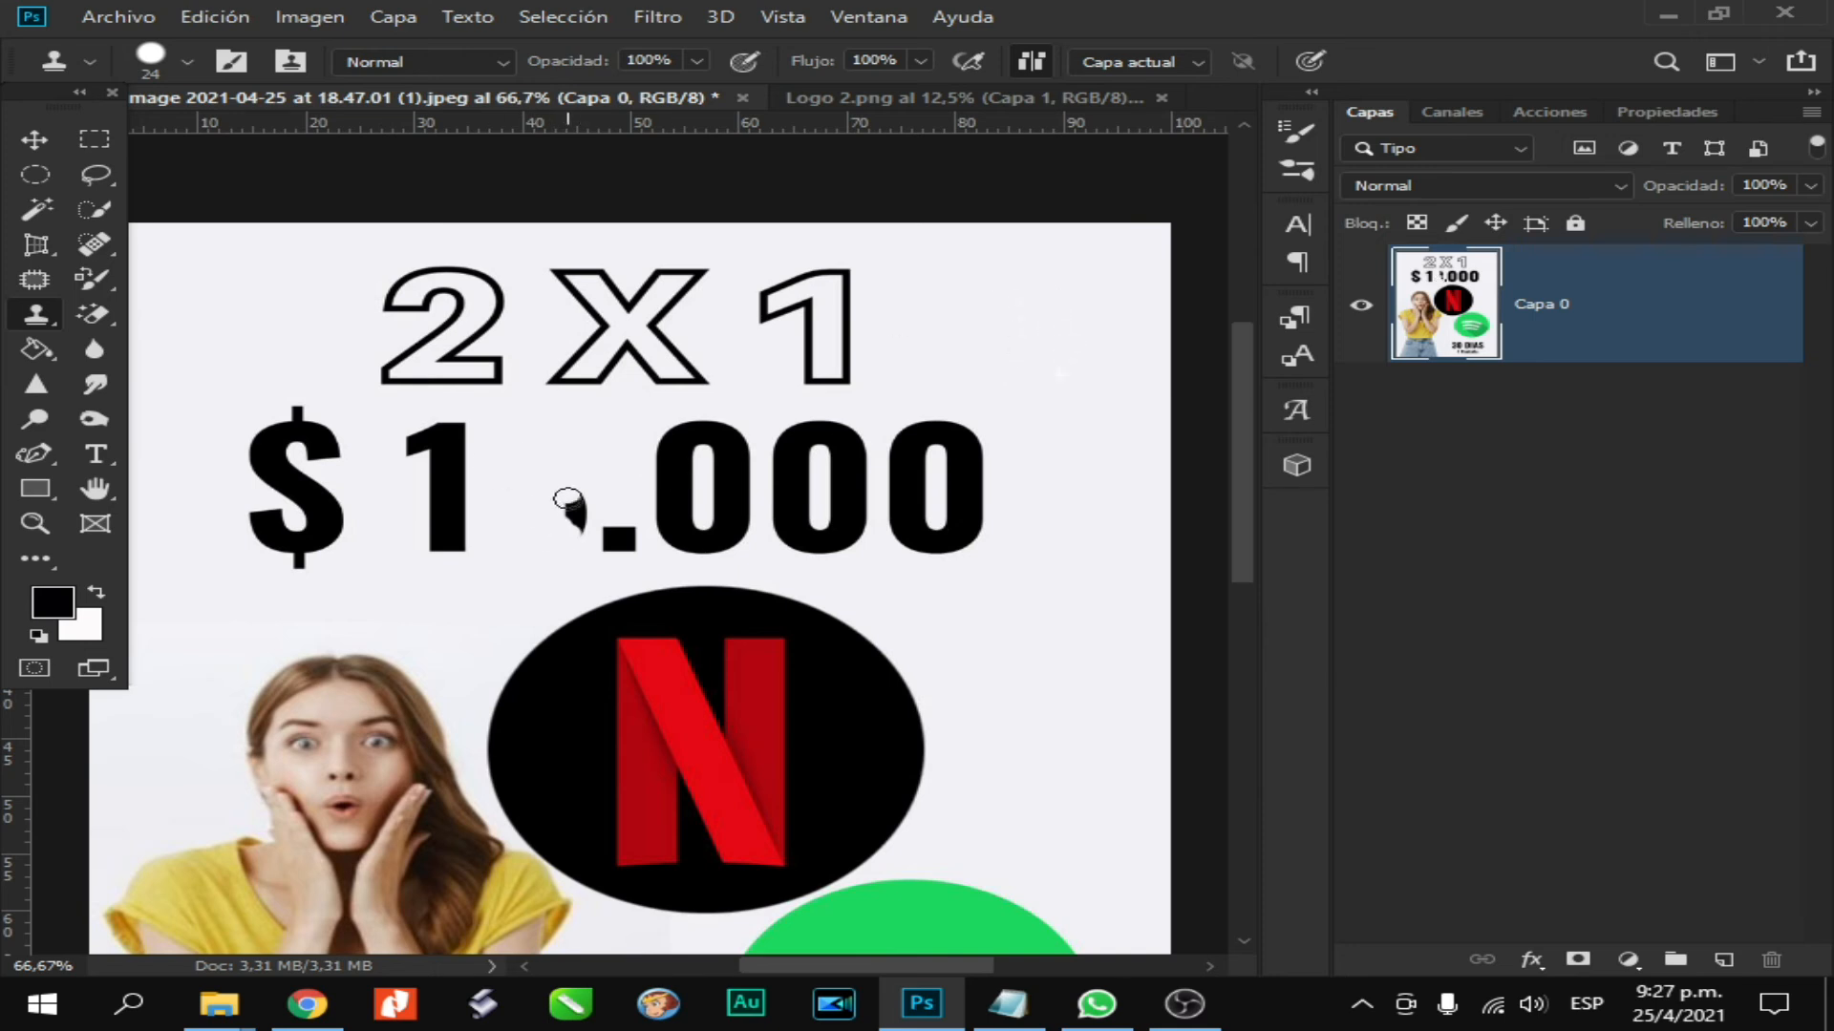
Add an 8 in Bahnschrift Bold Width-88, scale it to about 196.5 pt, and place it between the 1 and the period
{"action": "left_click", "coordinate": [95, 454]}
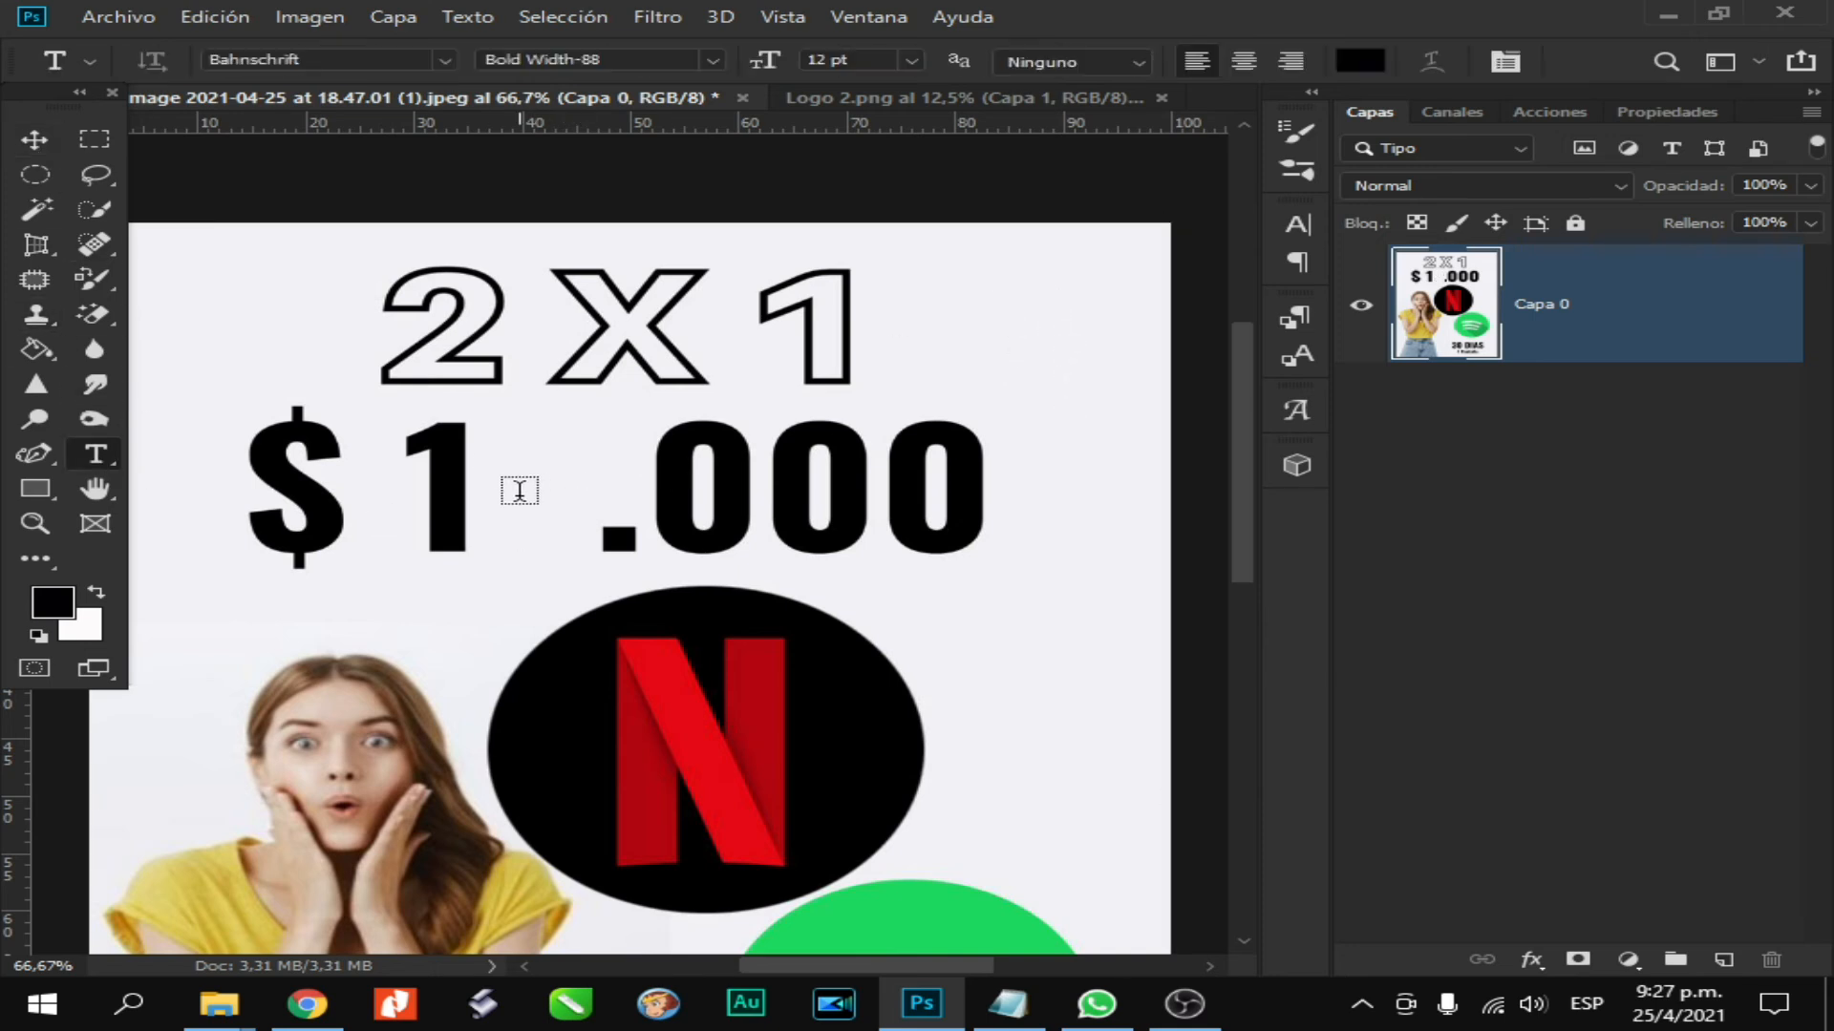
{"action": "left_click", "coordinate": [515, 491]}
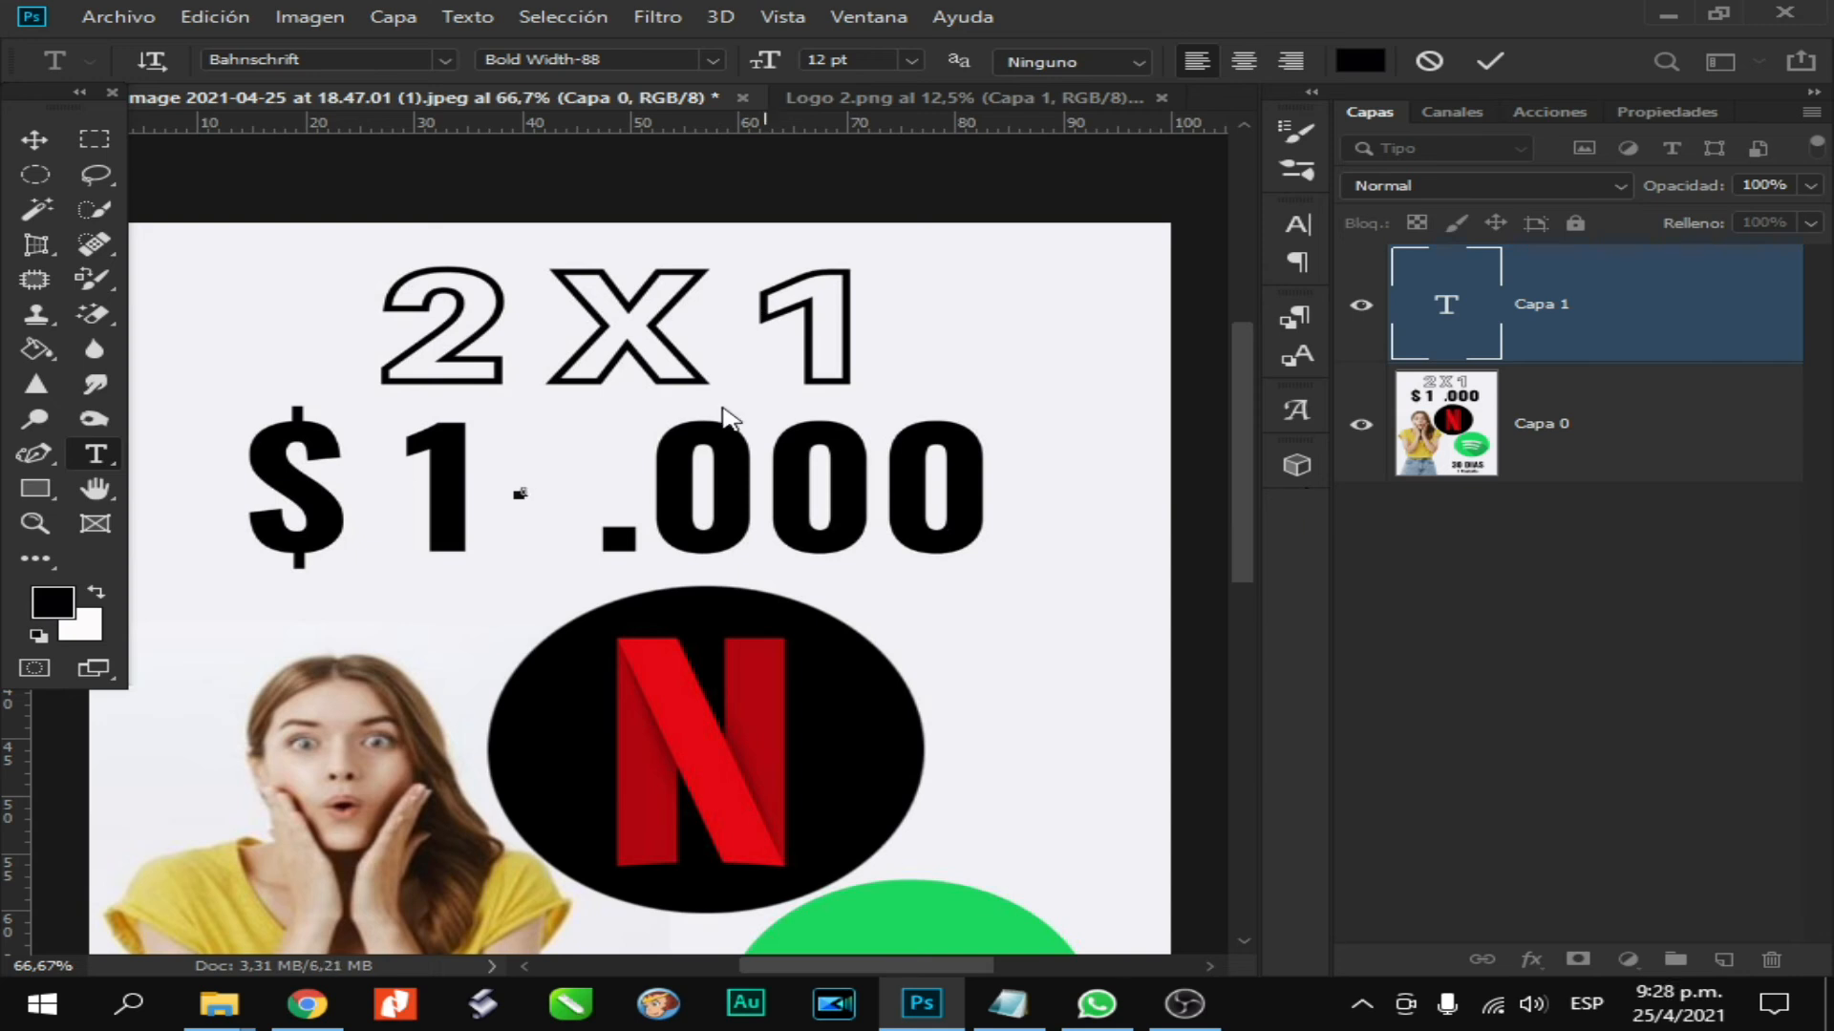
{"action": "left_click", "coordinate": [35, 140]}
{"action": "left_click_drag", "start_coordinate": [526, 500], "coordinate": [610, 596]}
{"action": "left_click_drag", "start_coordinate": [561, 539], "coordinate": [537, 488]}
{"action": "key", "text": "Return"}
Recolour the 8 to match the black of the neighbouring price digits
{"action": "double_click", "coordinate": [1470, 302]}
{"action": "left_click", "coordinate": [52, 602]}
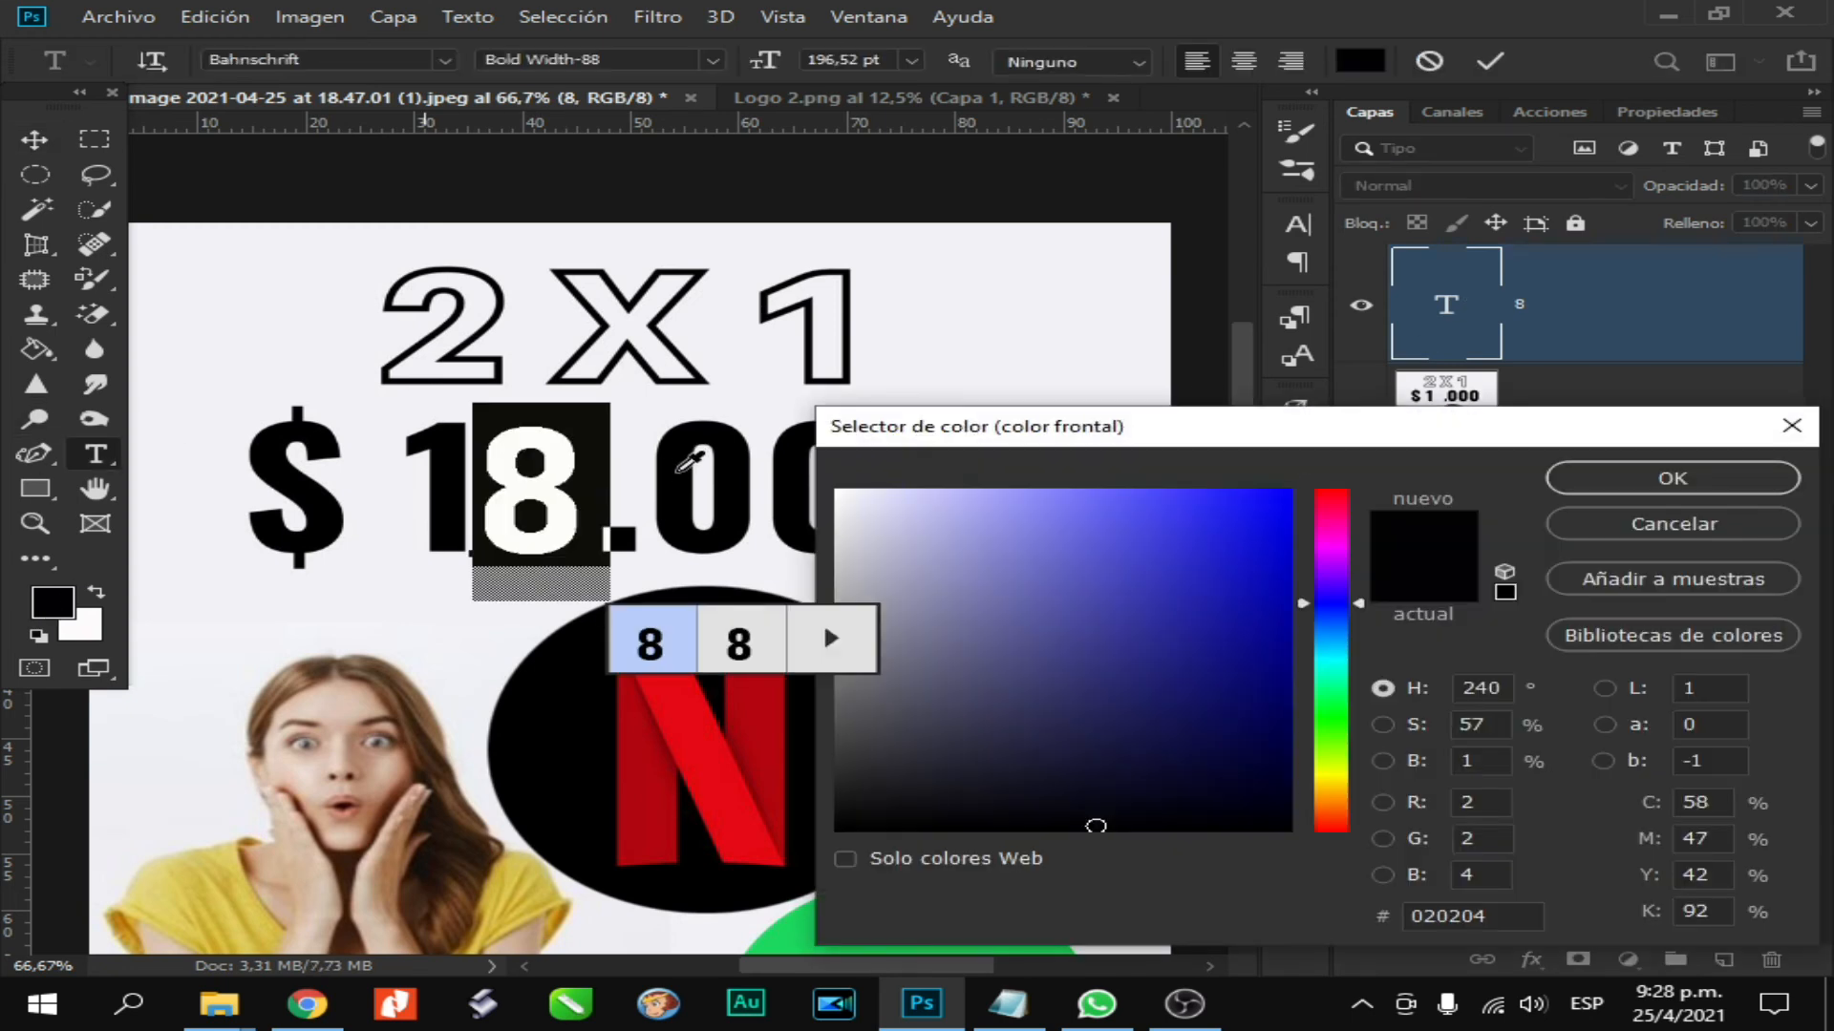
{"action": "left_click", "coordinate": [1614, 471]}
{"action": "left_click", "coordinate": [1435, 460]}
Enlarge the 8 proportionally to about 104% so its height matches the other price digits
{"action": "left_click", "coordinate": [1431, 298]}
{"action": "left_click", "coordinate": [536, 415]}
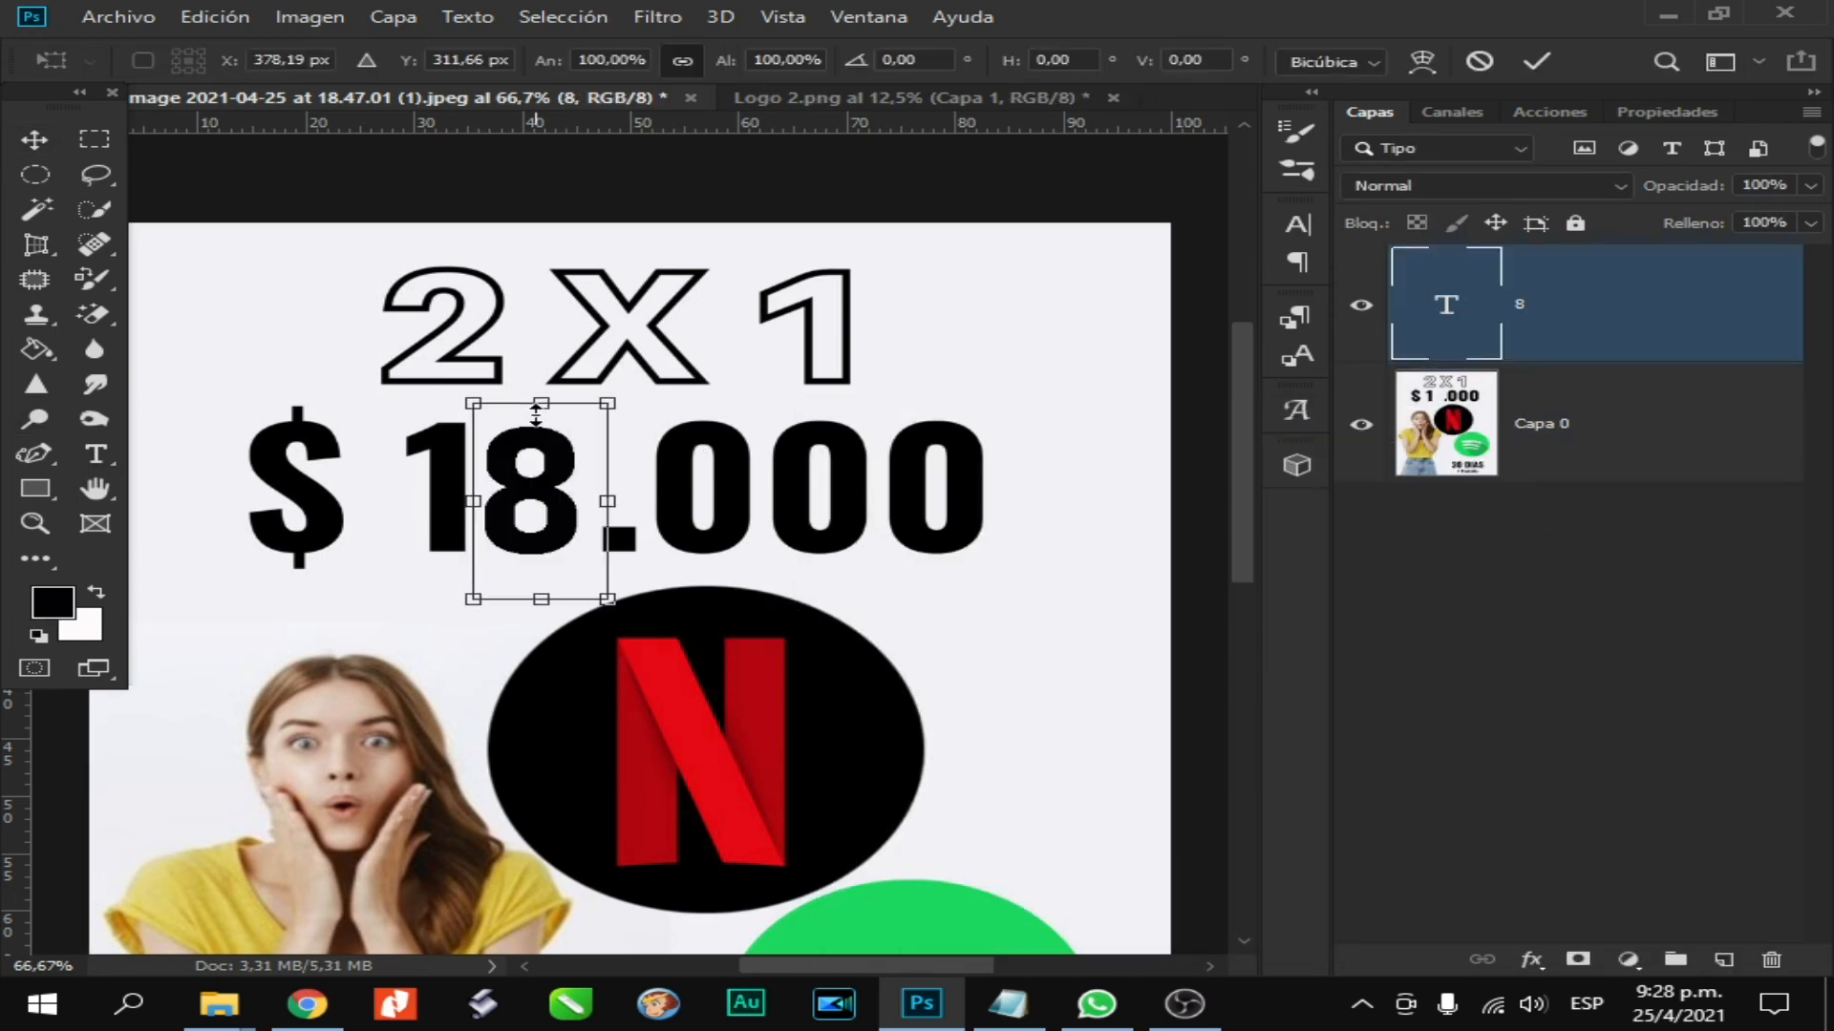
{"action": "left_click_drag", "start_coordinate": [536, 415], "coordinate": [537, 407]}
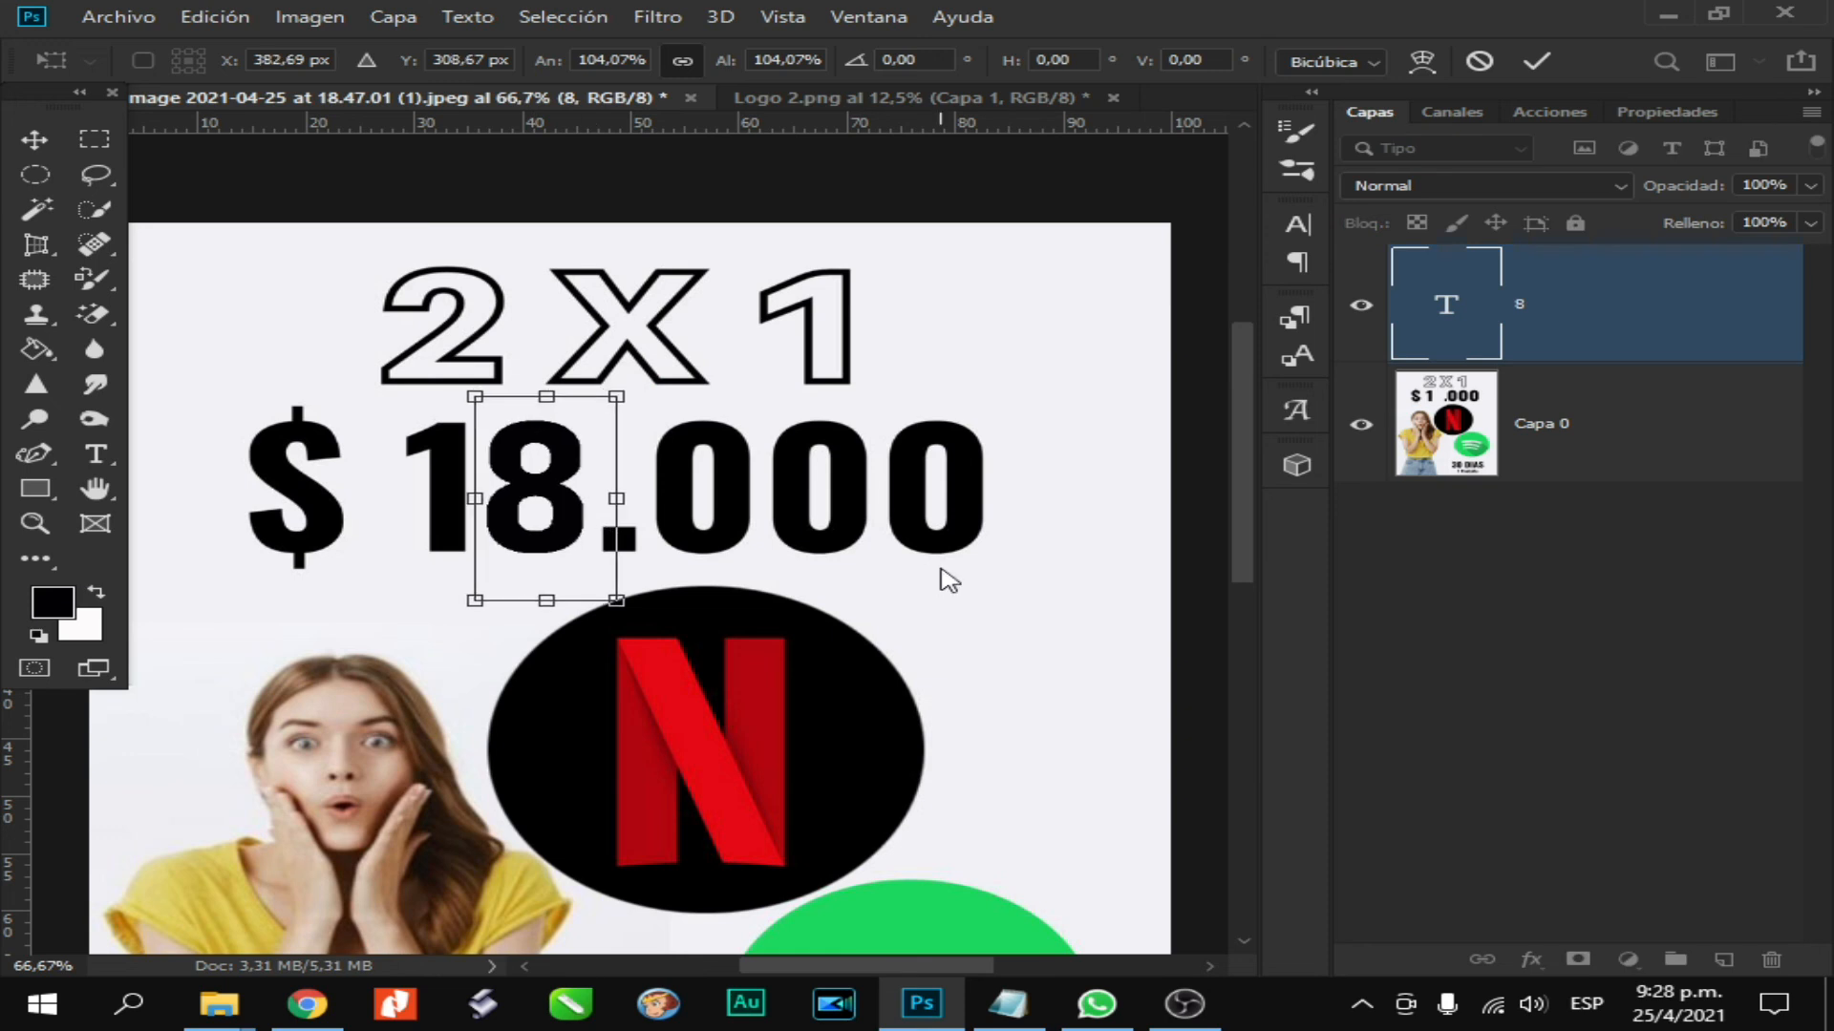
{"action": "key", "text": "Return"}
{"action": "left_click", "coordinate": [1453, 612]}
Save the Netflix and Spotify flyer as a Photoshop document named 05
{"action": "key", "text": "ctrl+minus"}
{"action": "key", "text": "ctrl+minus"}
{"action": "key", "text": "ctrl+minus"}
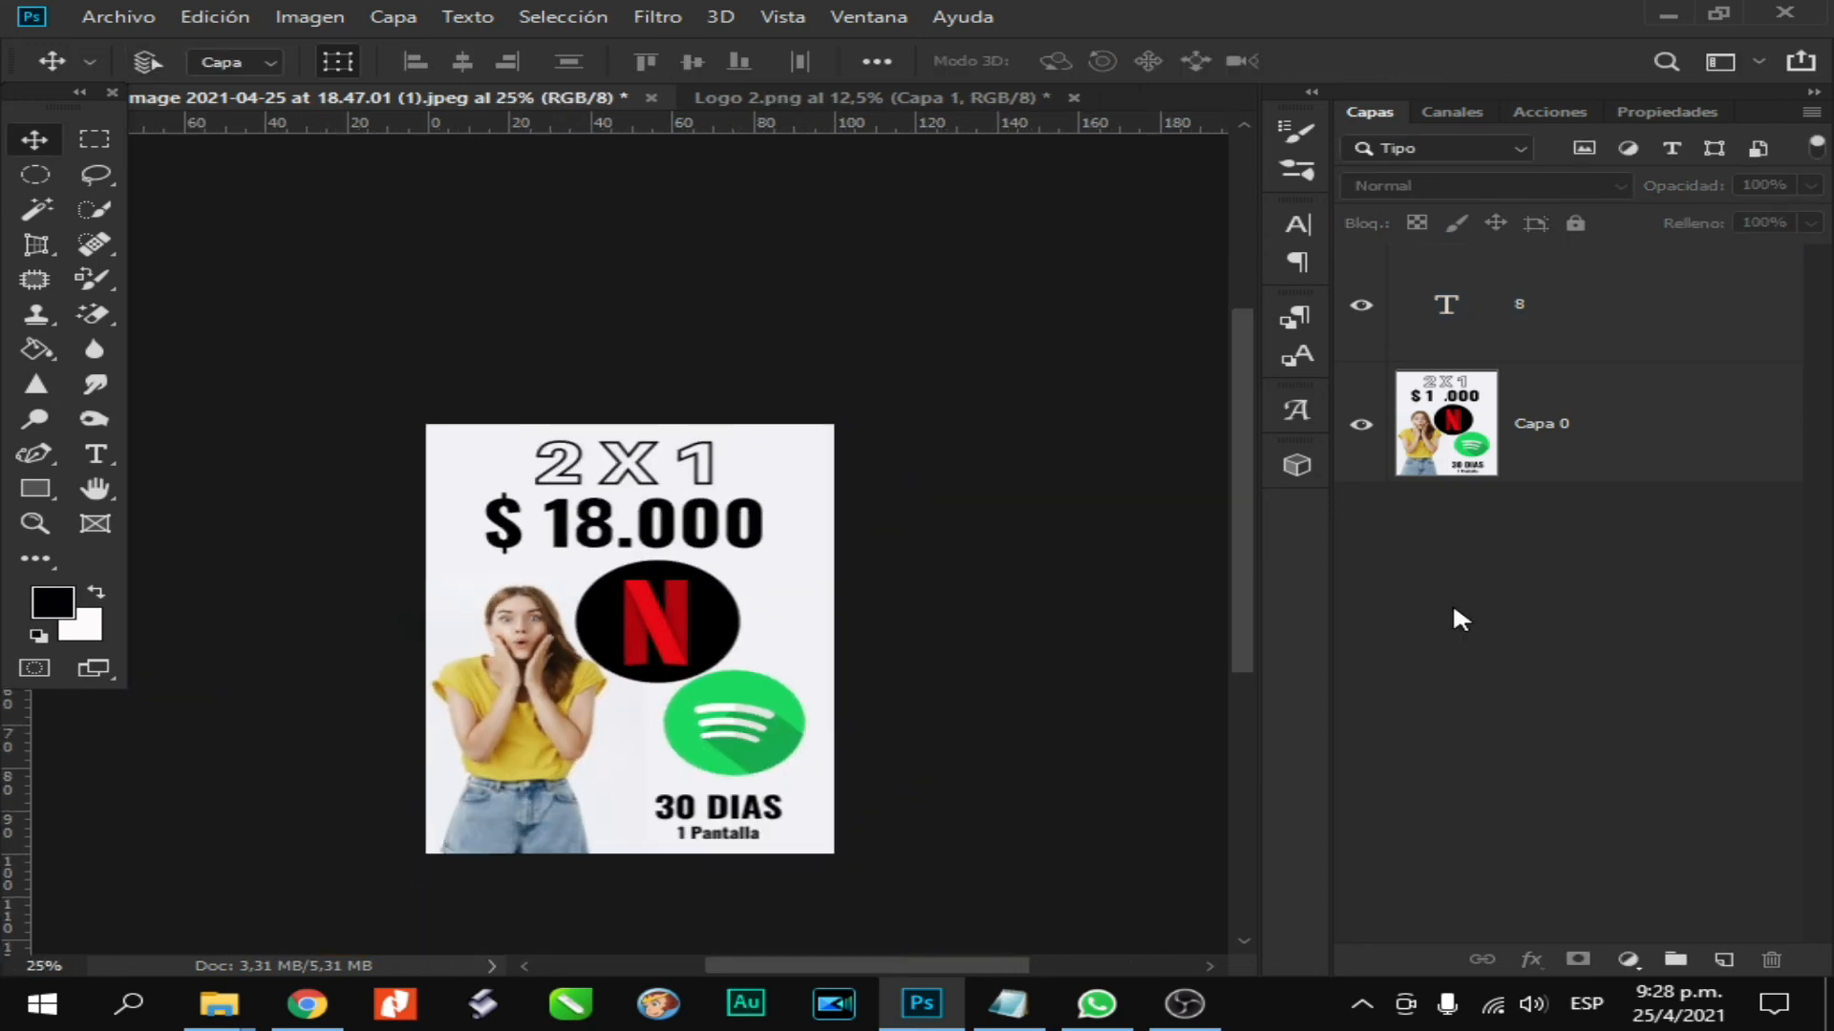
{"action": "left_click_drag", "start_coordinate": [1241, 550], "coordinate": [1247, 627]}
{"action": "key", "text": "ctrl+plus"}
{"action": "left_click", "coordinate": [118, 16]}
{"action": "left_click", "coordinate": [153, 308]}
{"action": "type", "text": "05"}
{"action": "left_click", "coordinate": [1063, 877]}
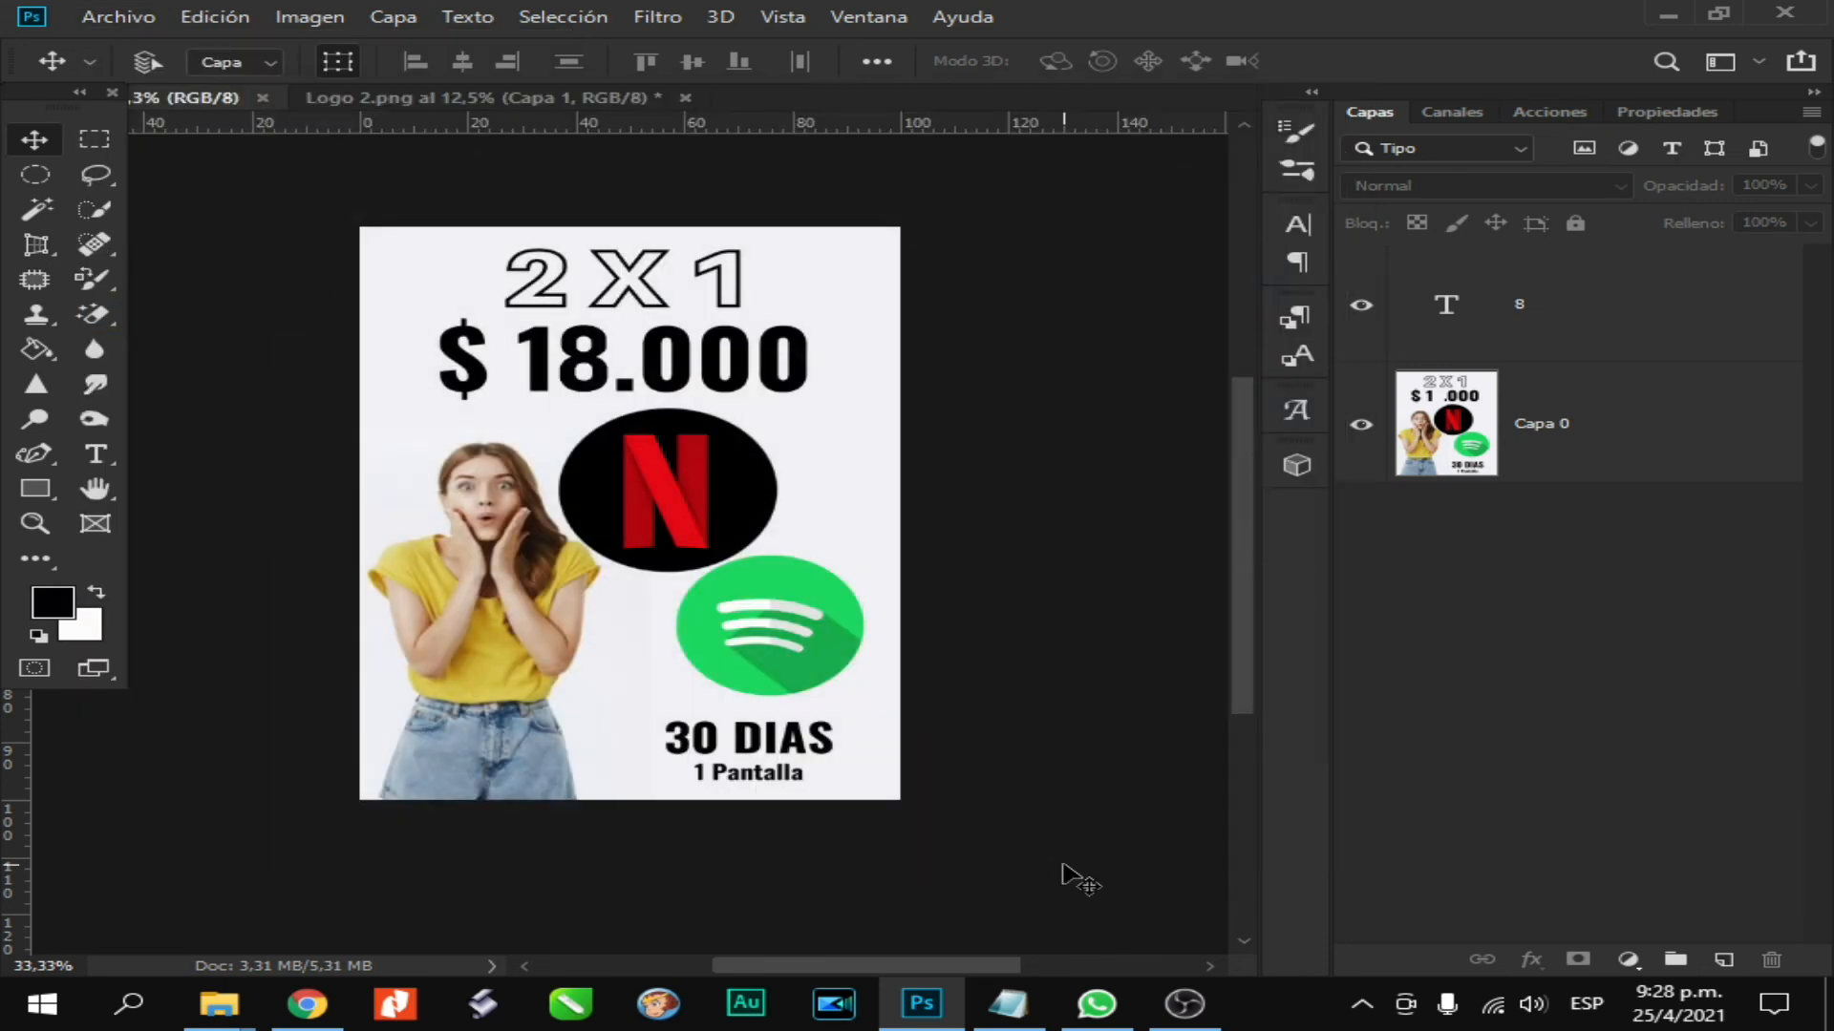
Save a JPEG copy of flyer 05 with the offered JPEG options
{"action": "left_click", "coordinate": [118, 16]}
{"action": "left_click", "coordinate": [152, 307]}
{"action": "left_click", "coordinate": [907, 623]}
{"action": "left_click", "coordinate": [592, 396]}
{"action": "left_click", "coordinate": [1051, 857]}
{"action": "left_click", "coordinate": [1617, 554]}
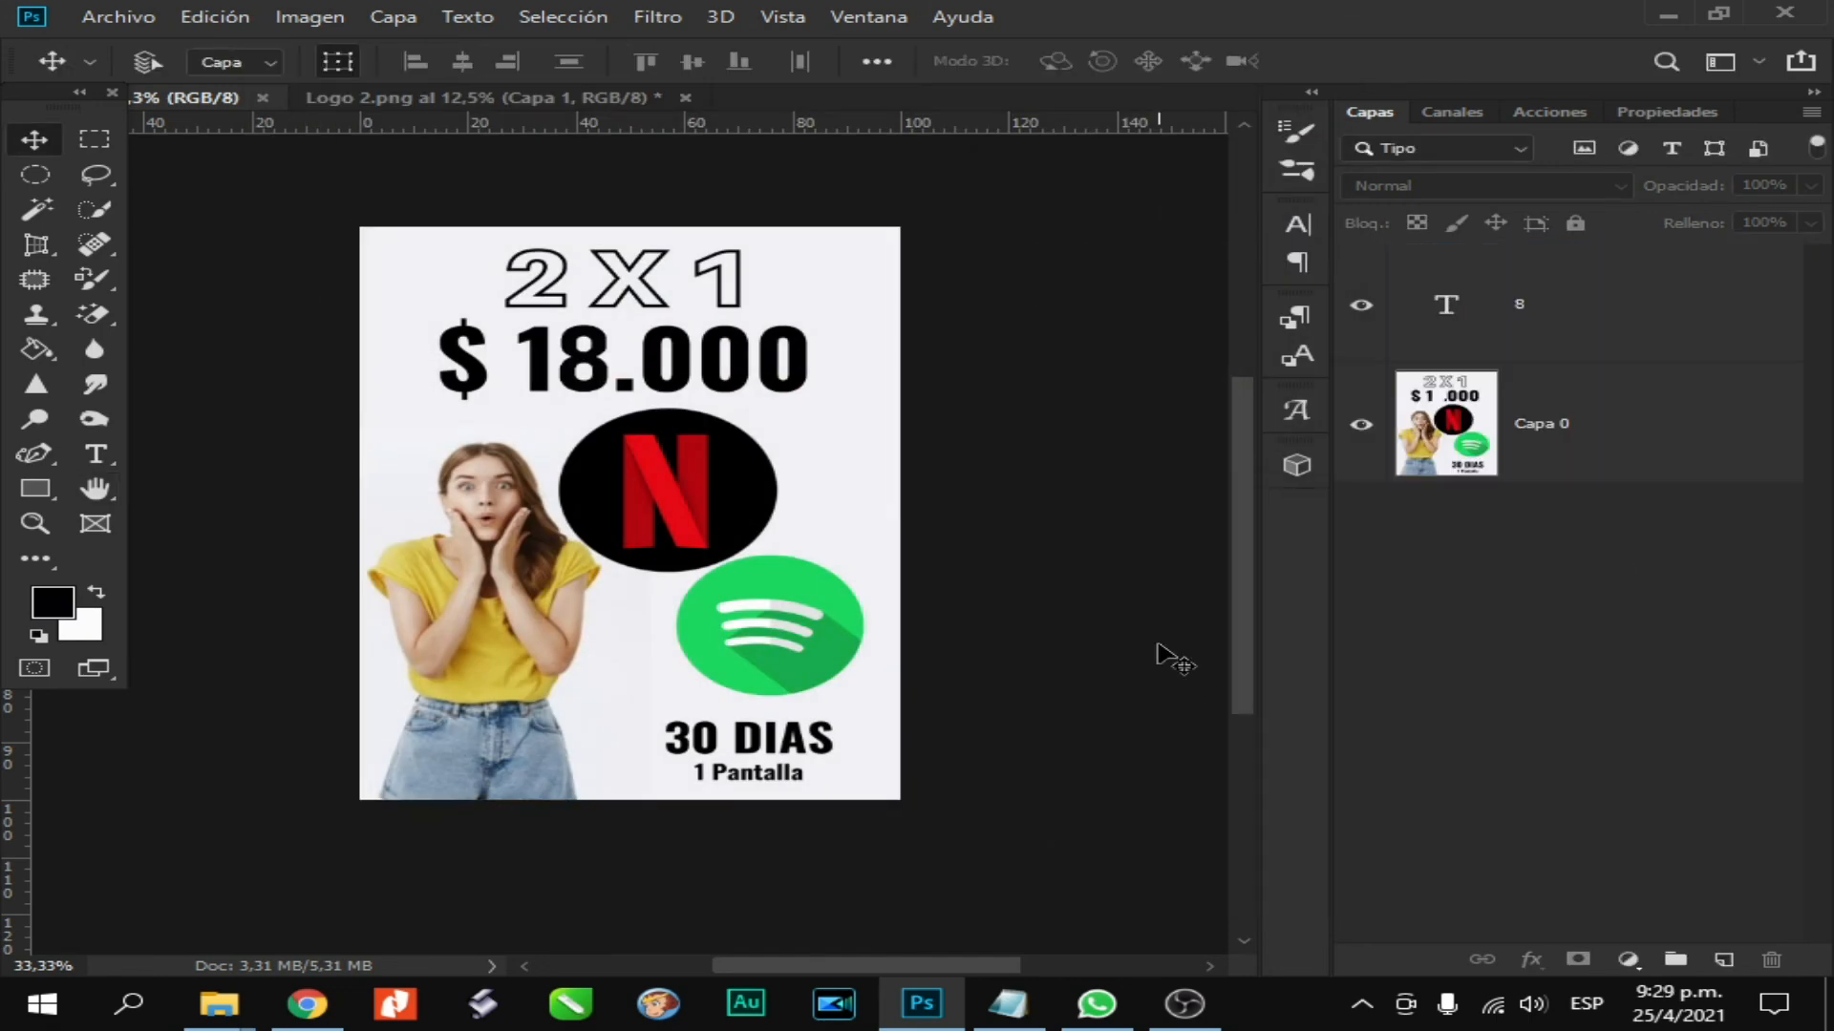